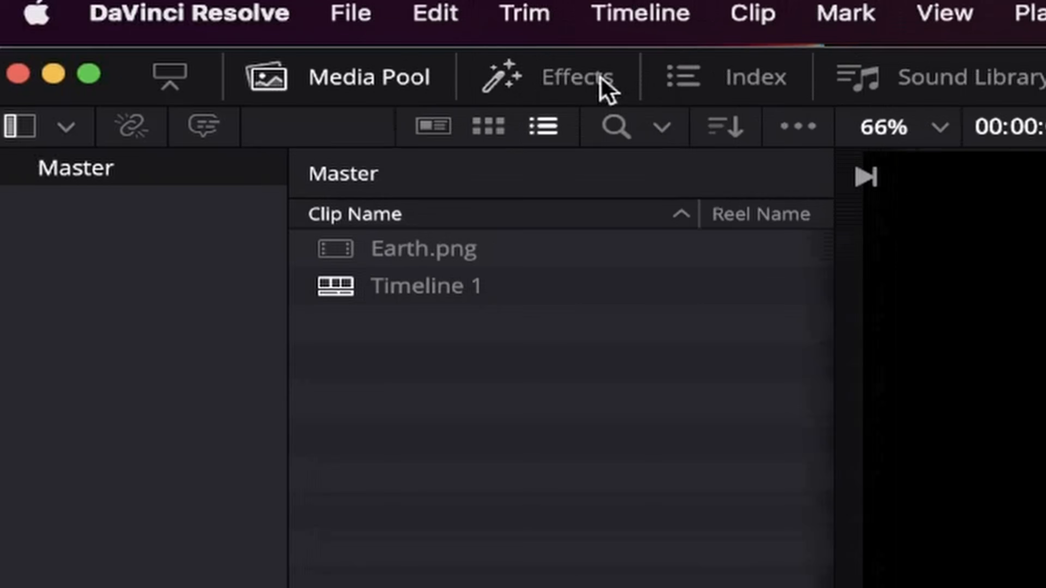
Step: Add a Fusion Composition at the start of the Video 1 track and extend it to about 10 seconds
click(609, 84)
click(84, 285)
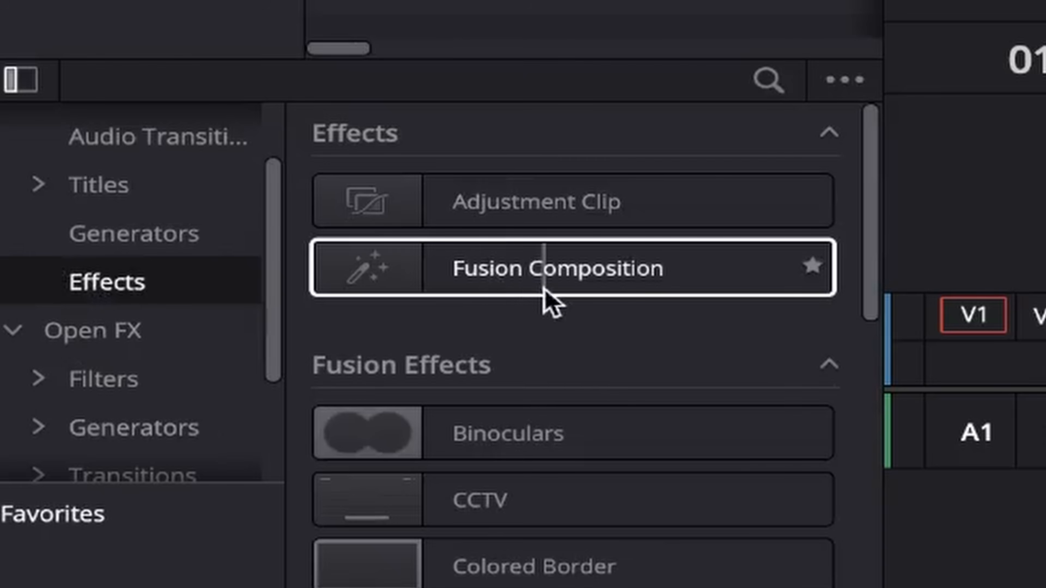
drag(532, 269, 465, 439)
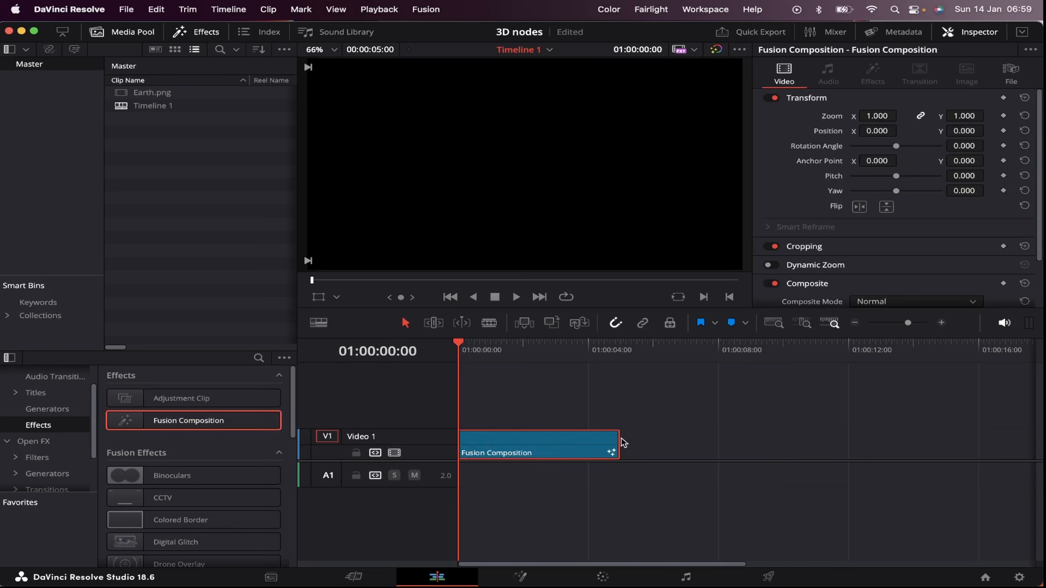
drag(619, 442, 782, 441)
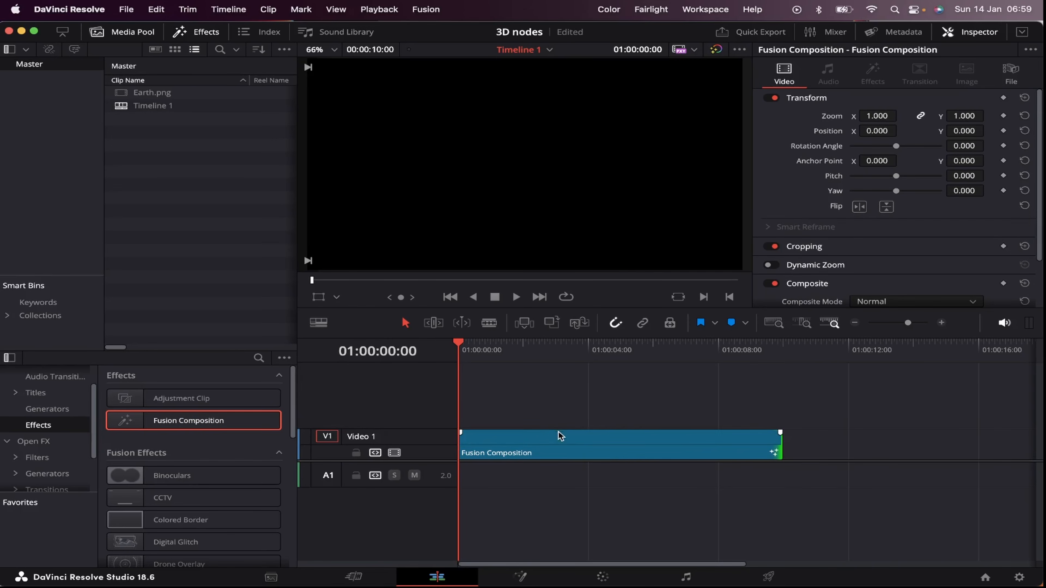
Step: Open the Fusion Composition clip on the Fusion page, add a Background node connected to MediaOut1, and hide the Inspector
click(561, 438)
click(520, 577)
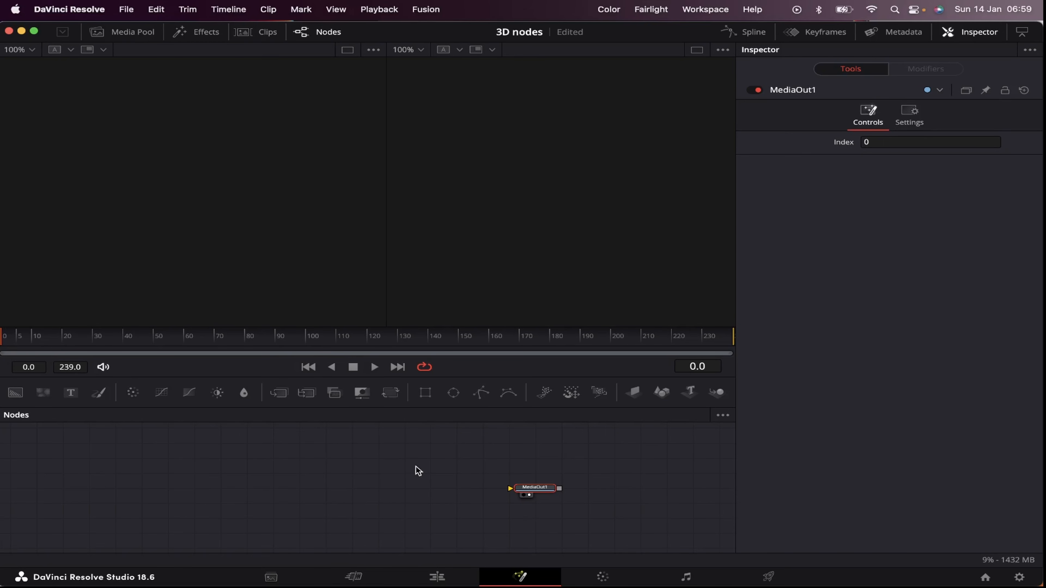
drag(15, 393, 528, 491)
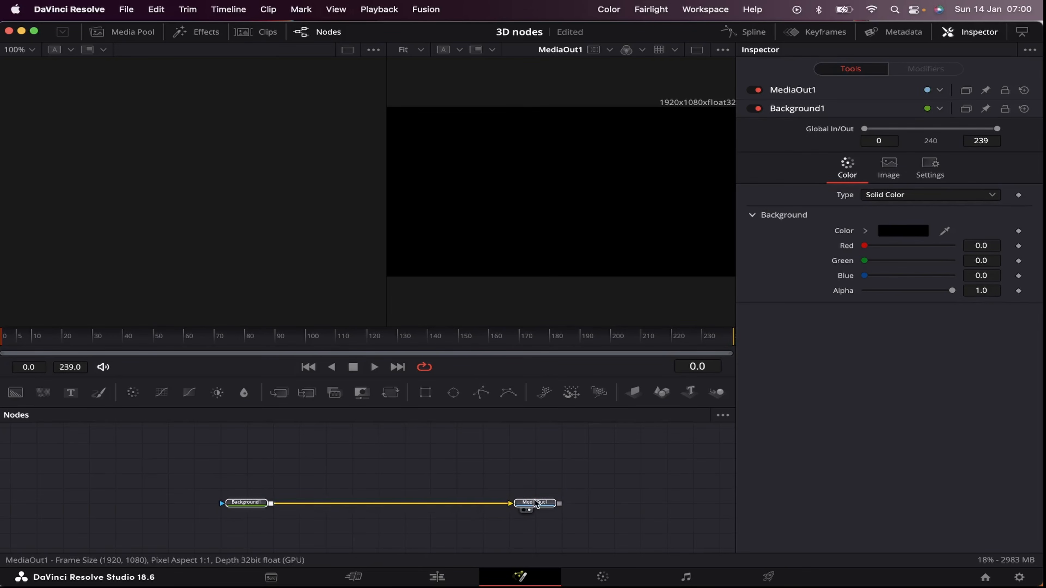
click(535, 503)
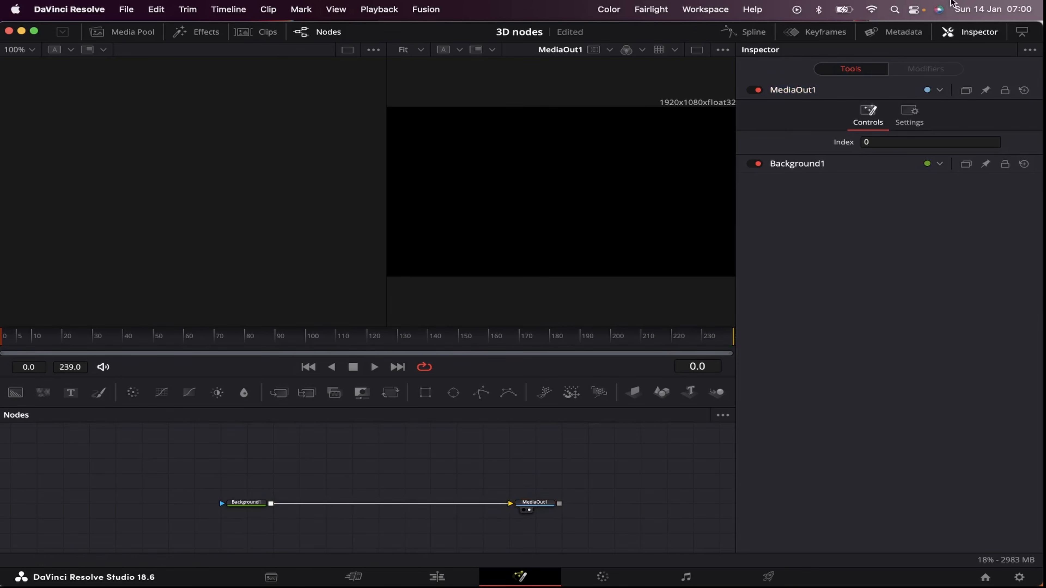
click(973, 32)
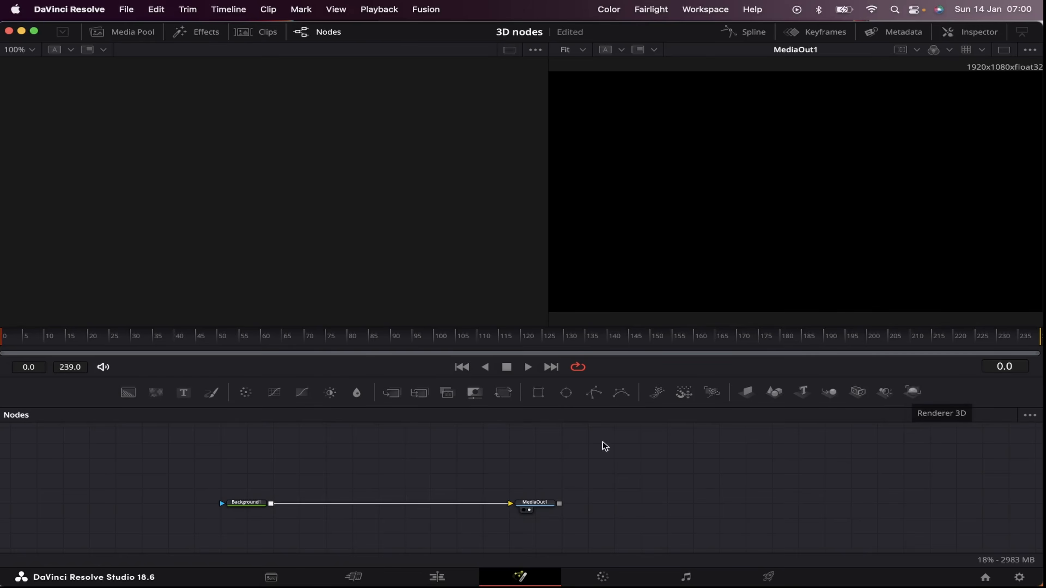
Step: Search the tool selector for 3D tools and close it without adding any
key(shift+space)
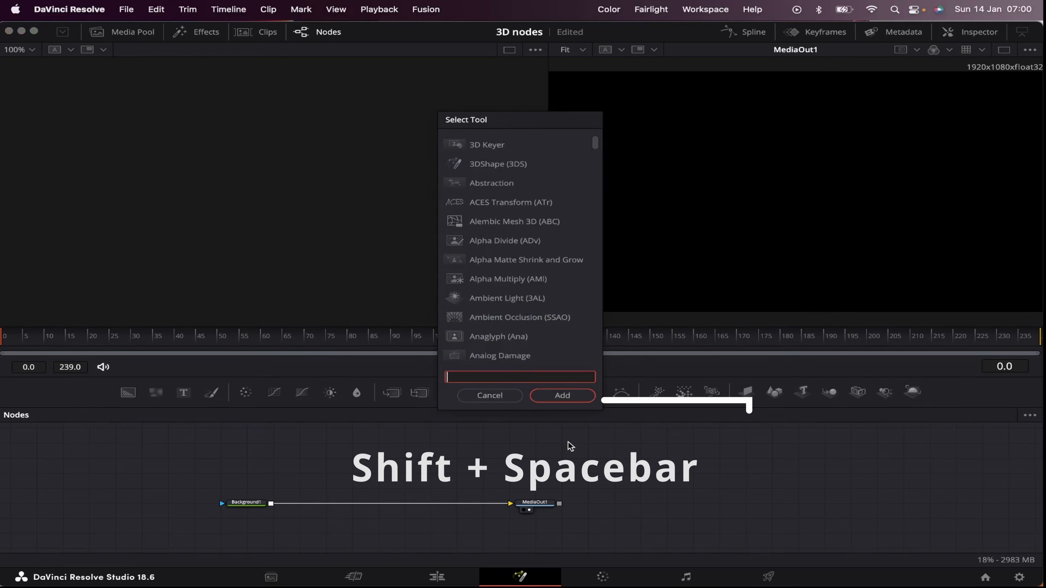
text(3d)
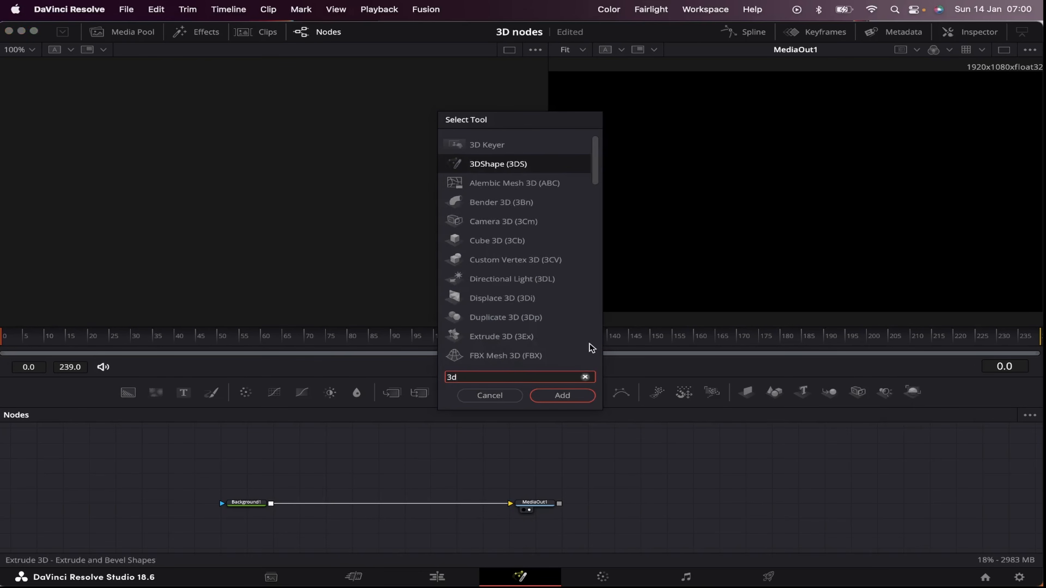
key(Escape)
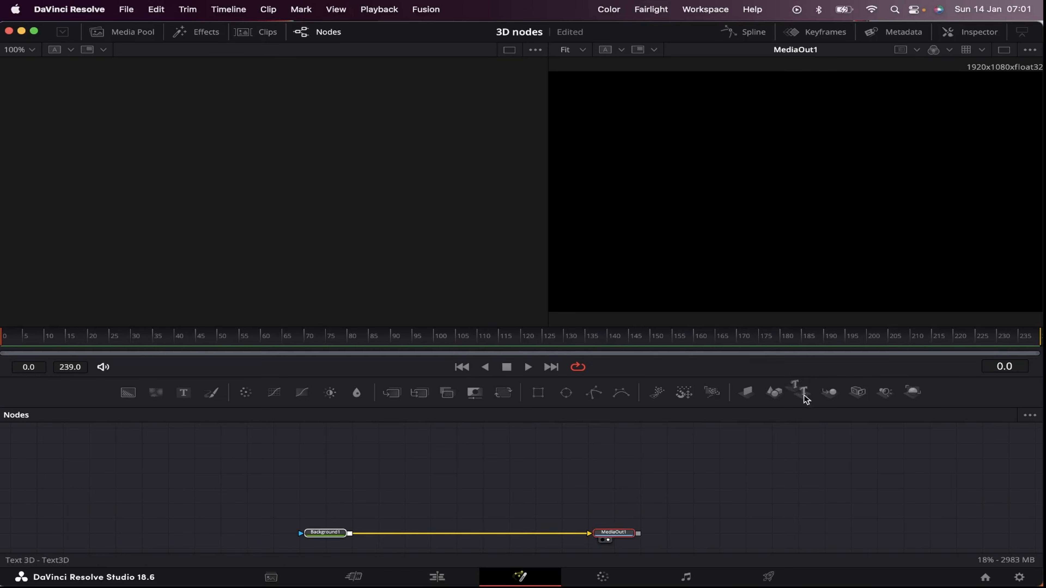
Step: Add an unconnected Text 3D node above the Background node and show it in the first viewer
drag(807, 397, 410, 462)
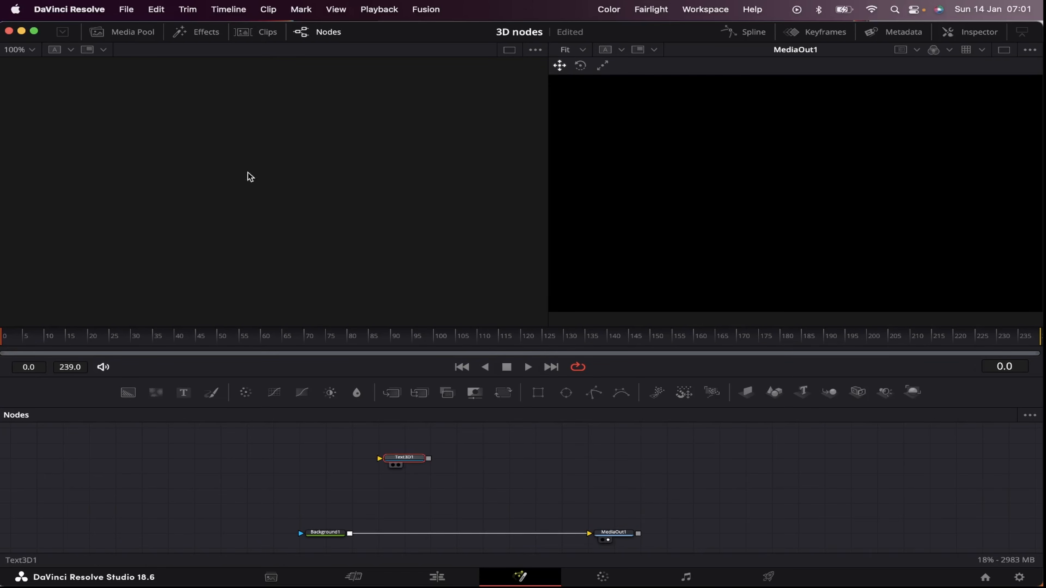
key(1)
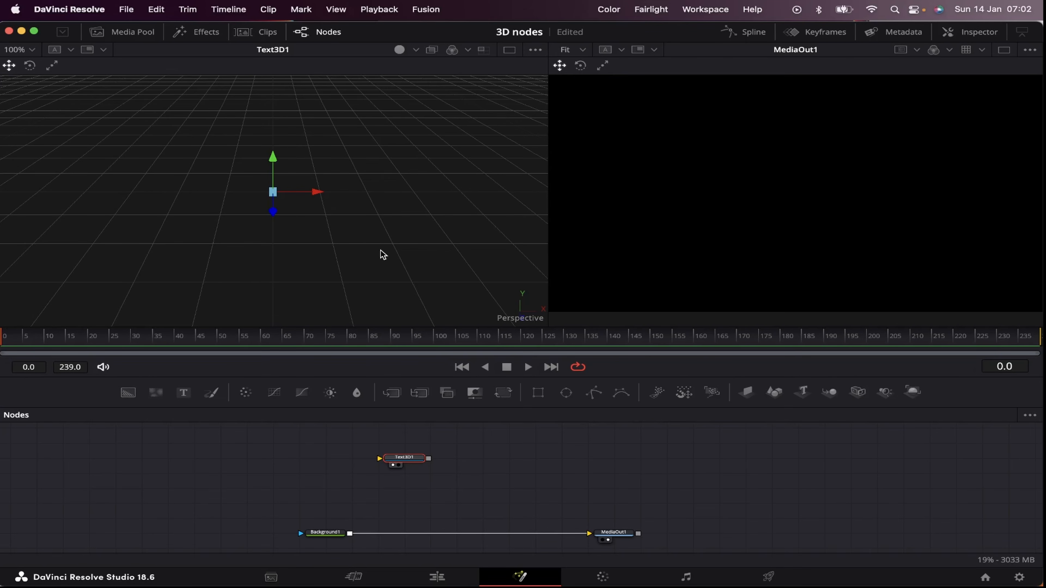
scroll(380, 249, down, 5)
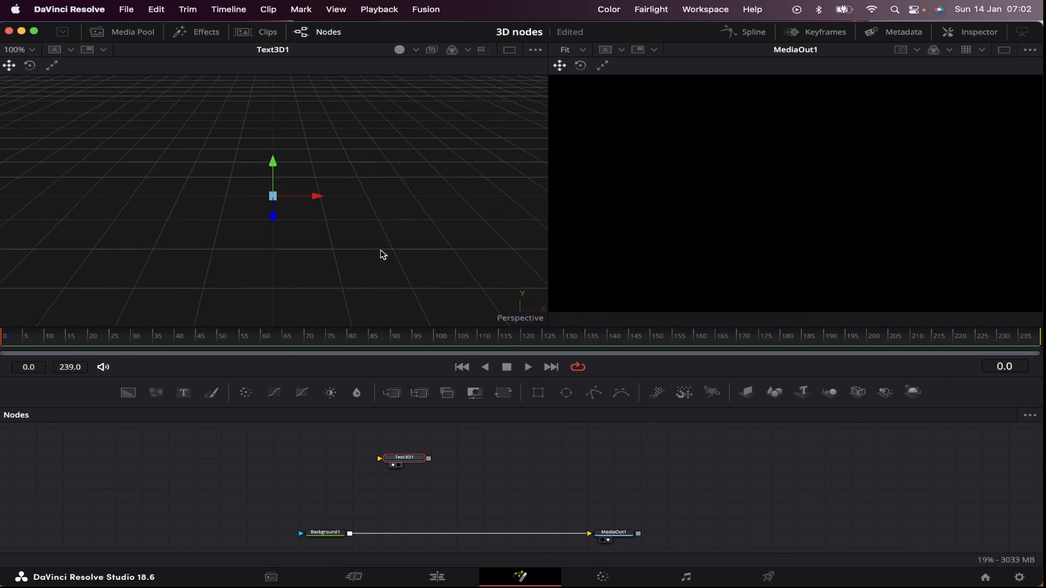
scroll(380, 250, up, 4)
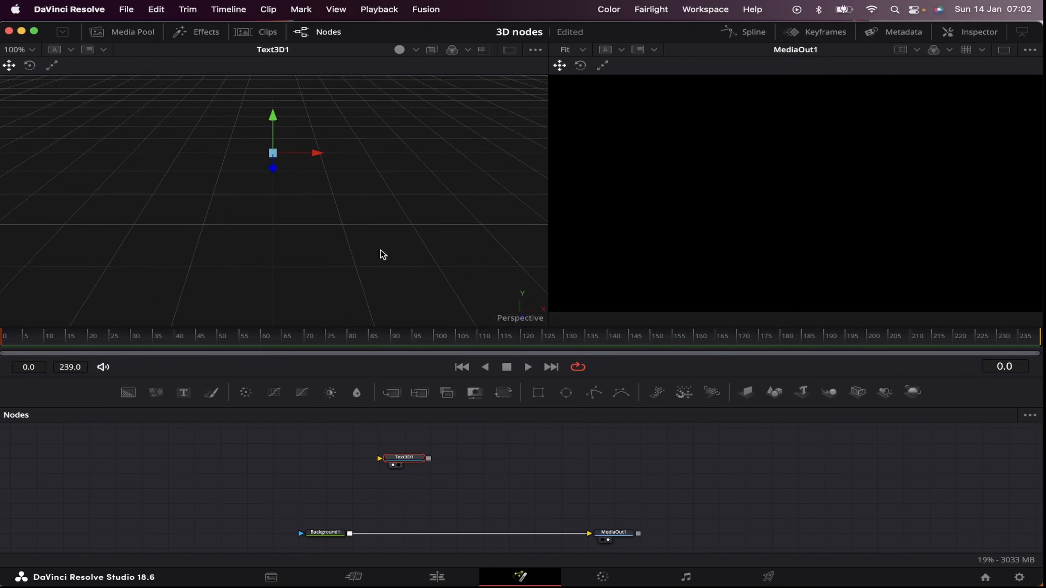
scroll(380, 250, down, 3)
scroll(380, 250, up, 1)
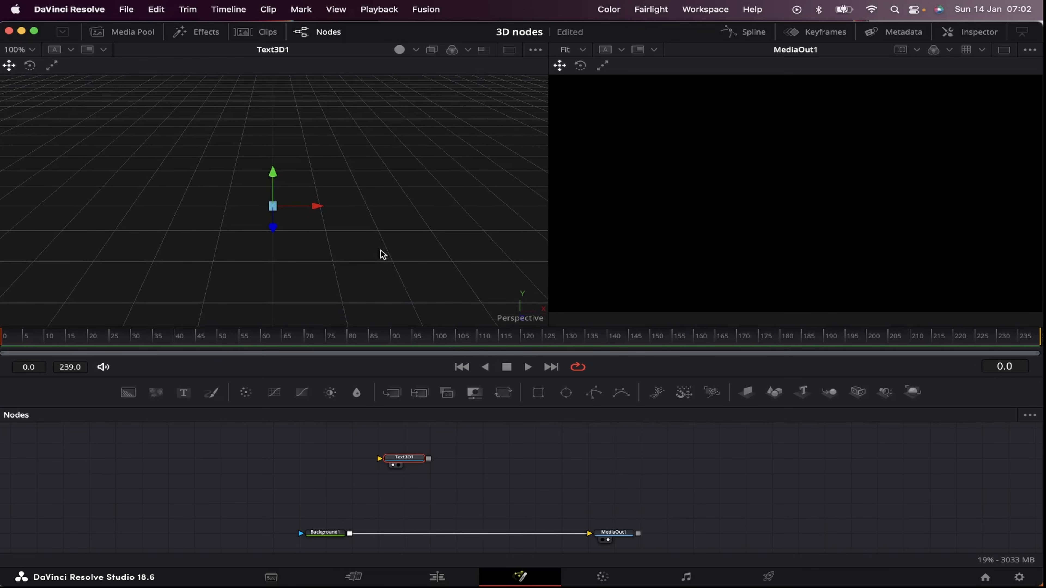
scroll(380, 249, down, 6)
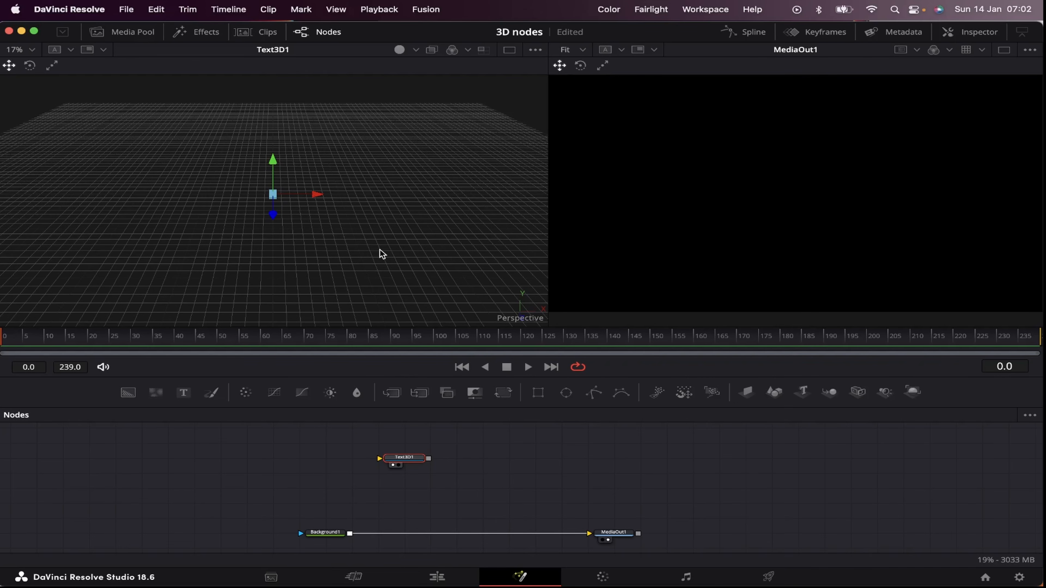
mouse_move(380, 250)
mouse_down()
mouse_move(431, 242)
mouse_move(222, 243)
mouse_move(329, 234)
mouse_move(359, 301)
mouse_move(383, 132)
mouse_move(393, 262)
mouse_move(460, 264)
mouse_move(245, 192)
mouse_move(408, 287)
mouse_move(409, 227)
mouse_move(376, 236)
mouse_up()
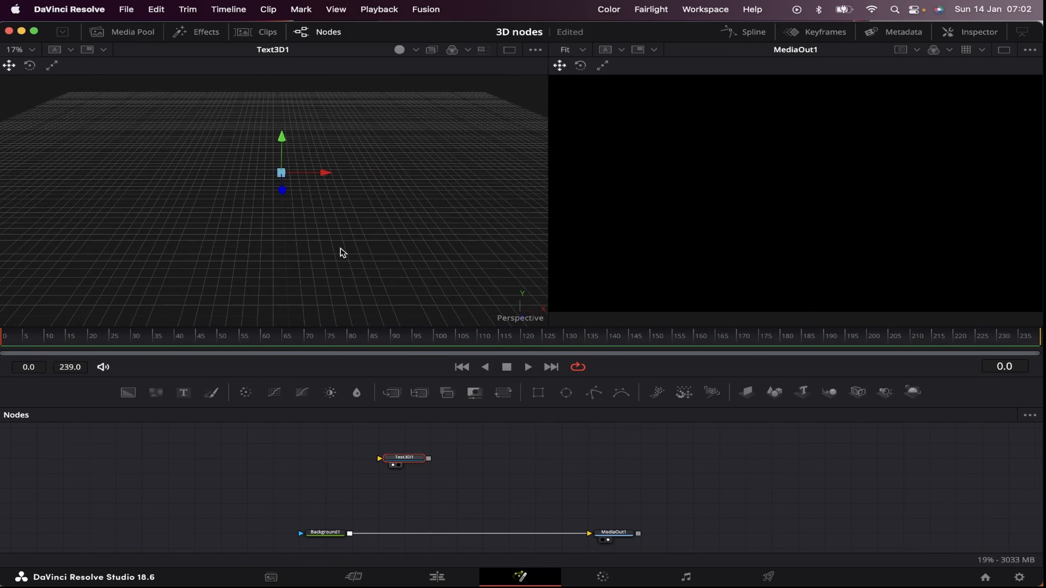
drag(299, 253, 293, 229)
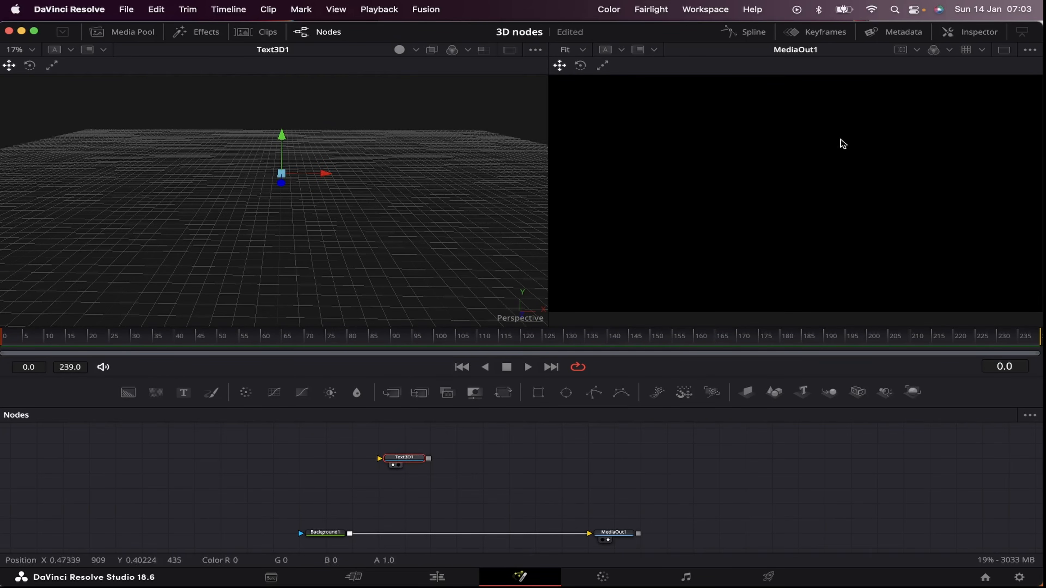
Step: Show the Inspector again and set the text of the Text3D1 node to BREAKING NEWS
click(974, 33)
click(834, 168)
text(BREAKIN)
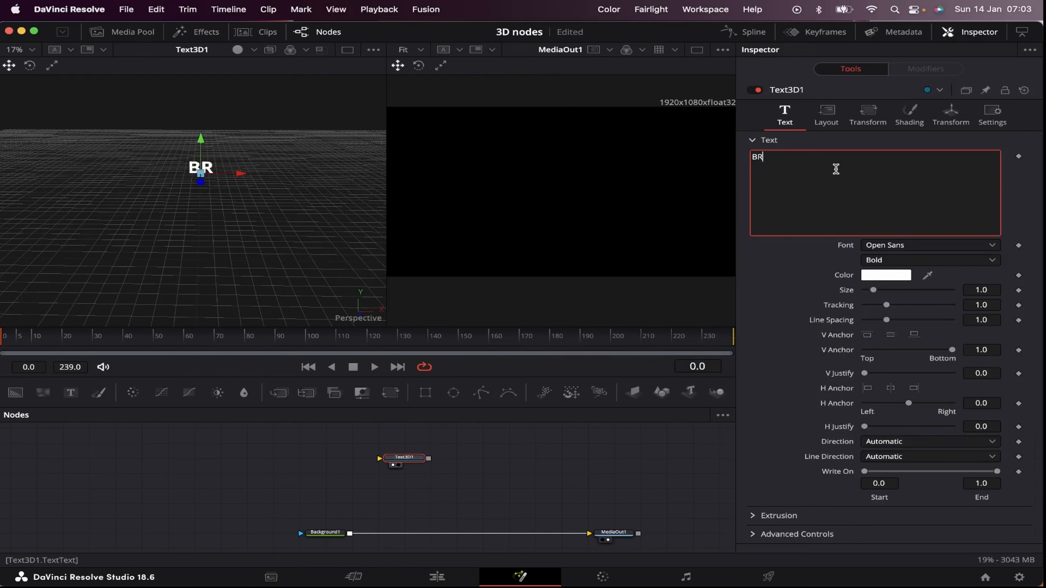
text(G NEWS)
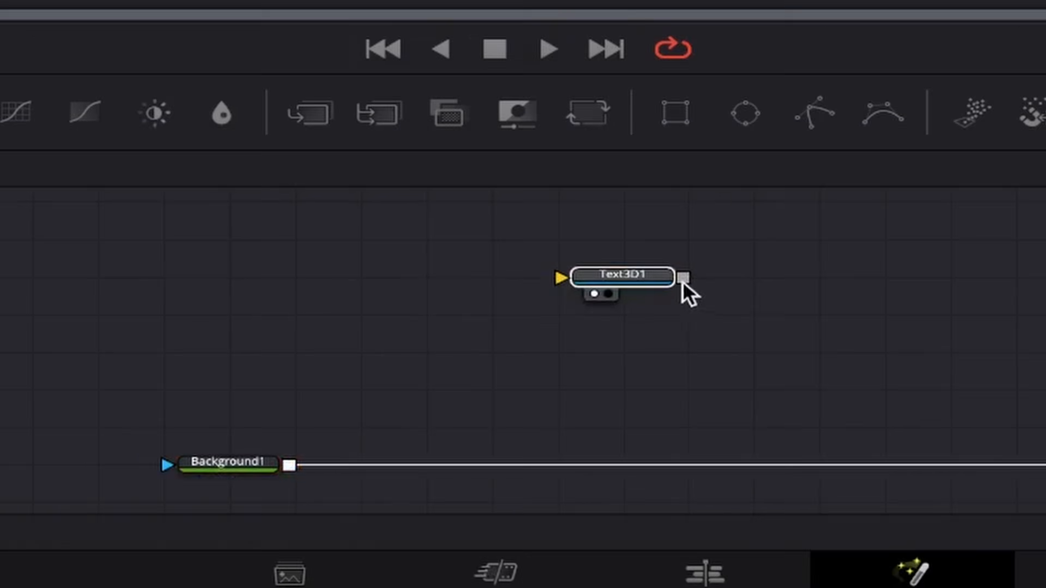
Step: Move the Background1 node farther from MediaOut1, then add a Renderer 3D node after Text3D1 and merge its output over the background
drag(683, 280, 293, 442)
drag(769, 217, 299, 439)
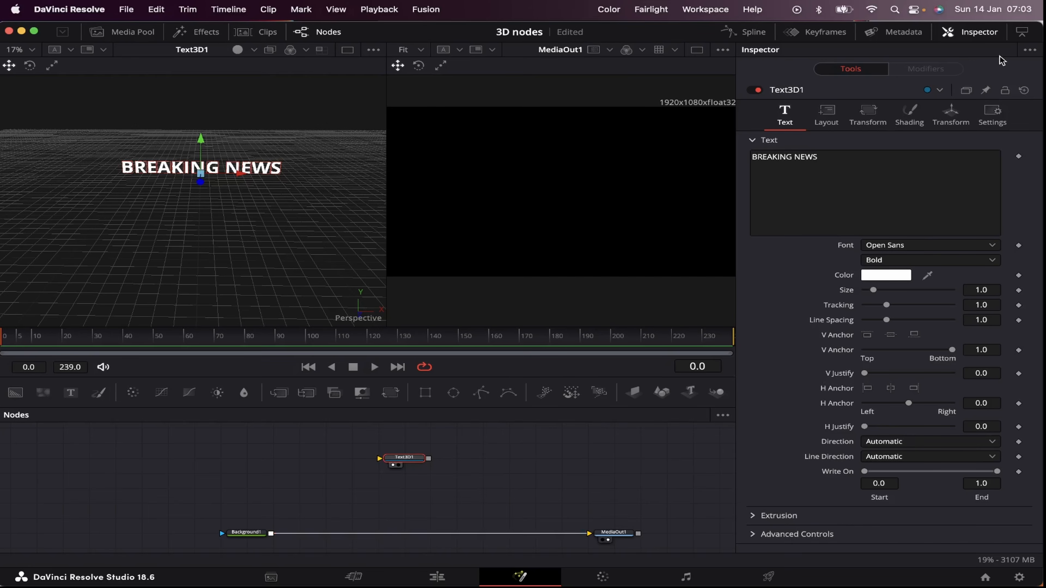
click(982, 33)
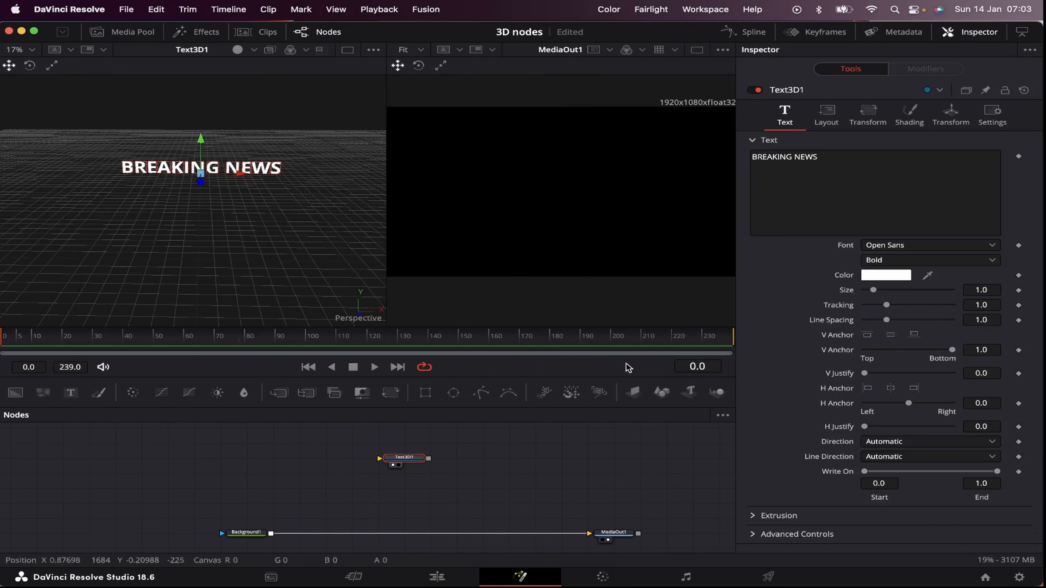
key(shift+space)
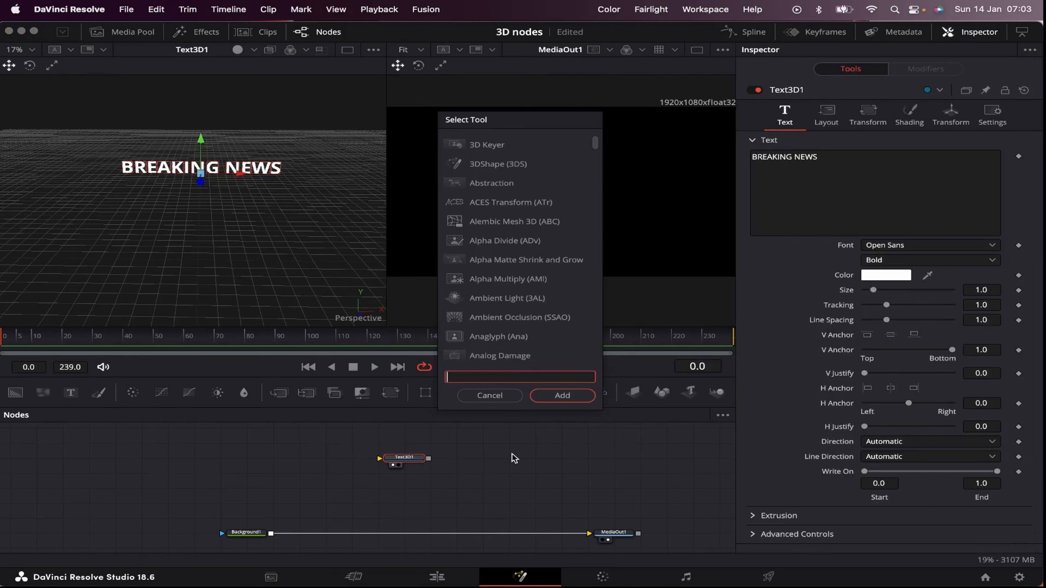
text(renderer)
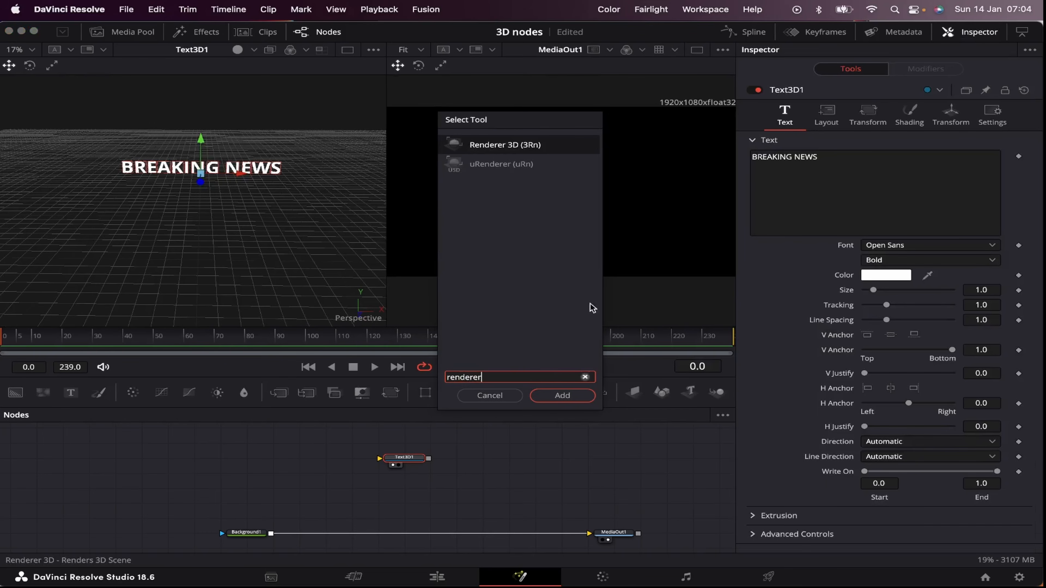
click(563, 395)
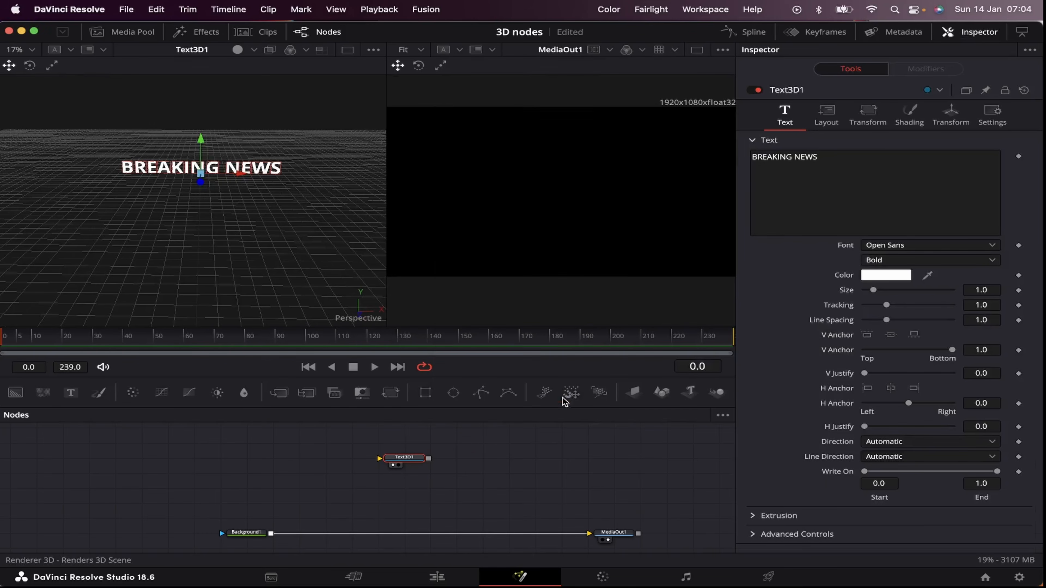
drag(509, 459, 271, 532)
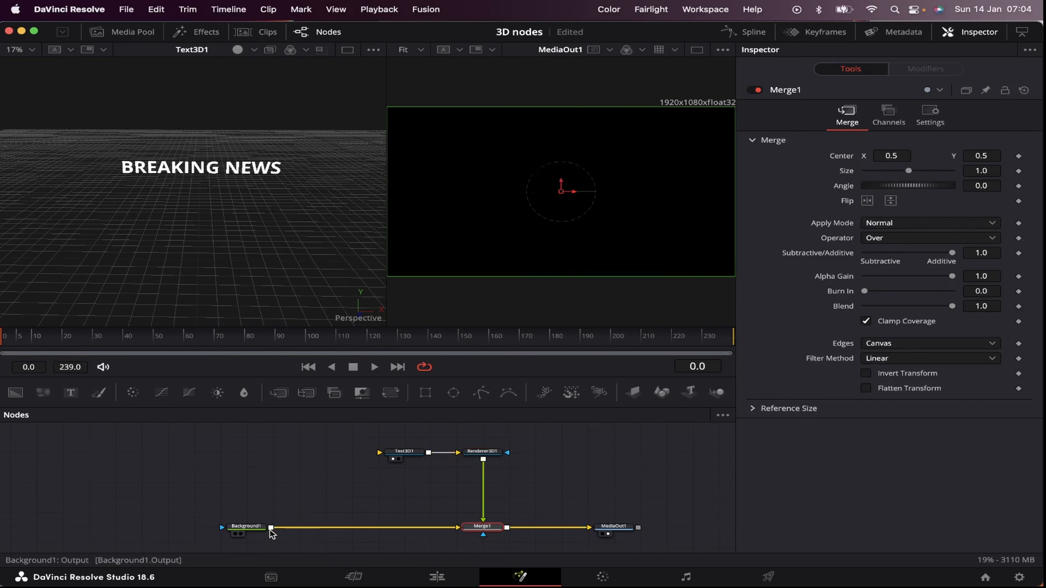
Step: Set the extrusion depth of the BREAKING NEWS text to 0.1512
click(485, 453)
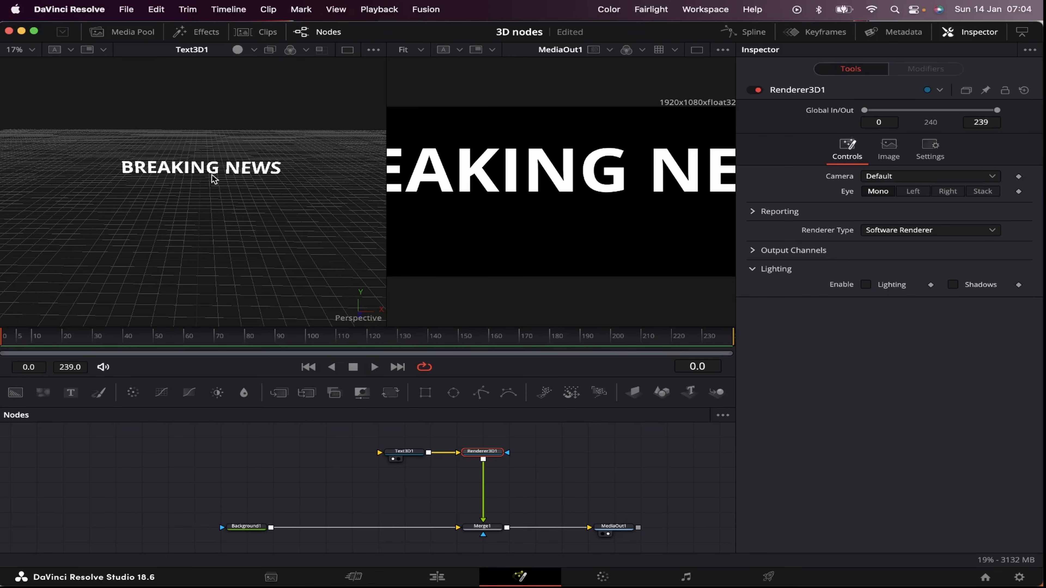
scroll(214, 180, up, 2)
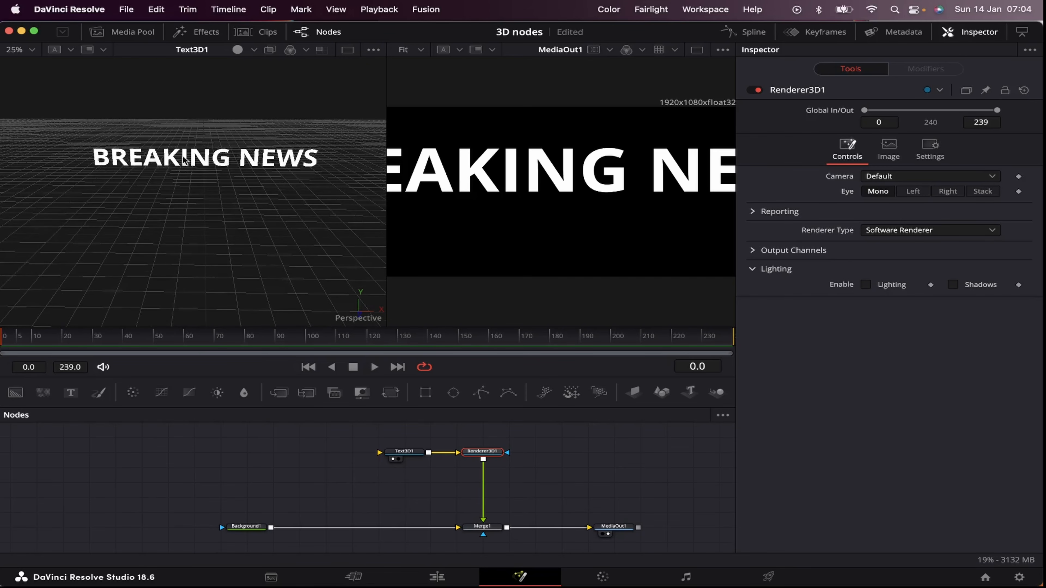
drag(165, 188, 302, 213)
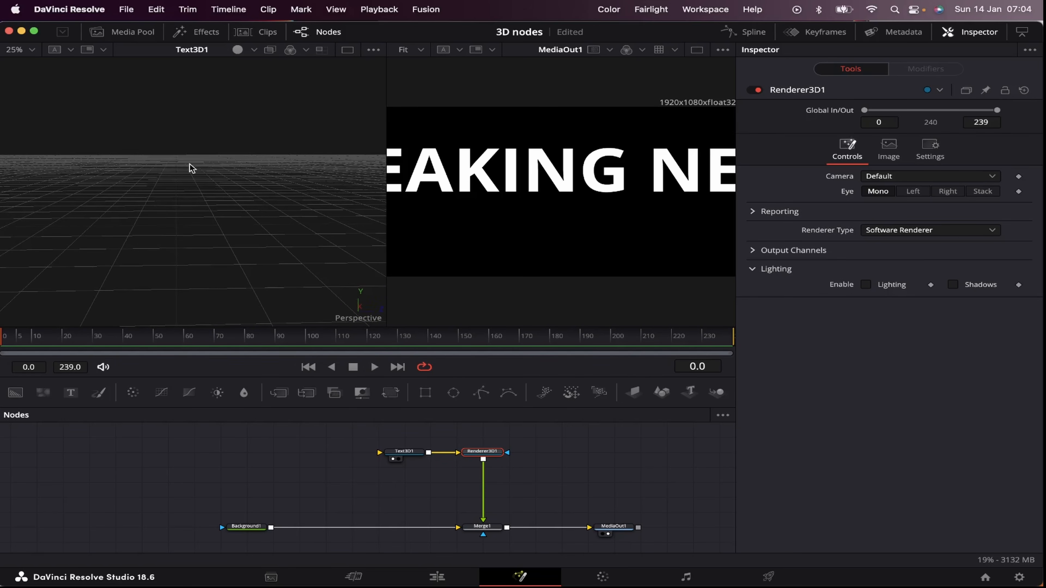
click(404, 452)
click(756, 514)
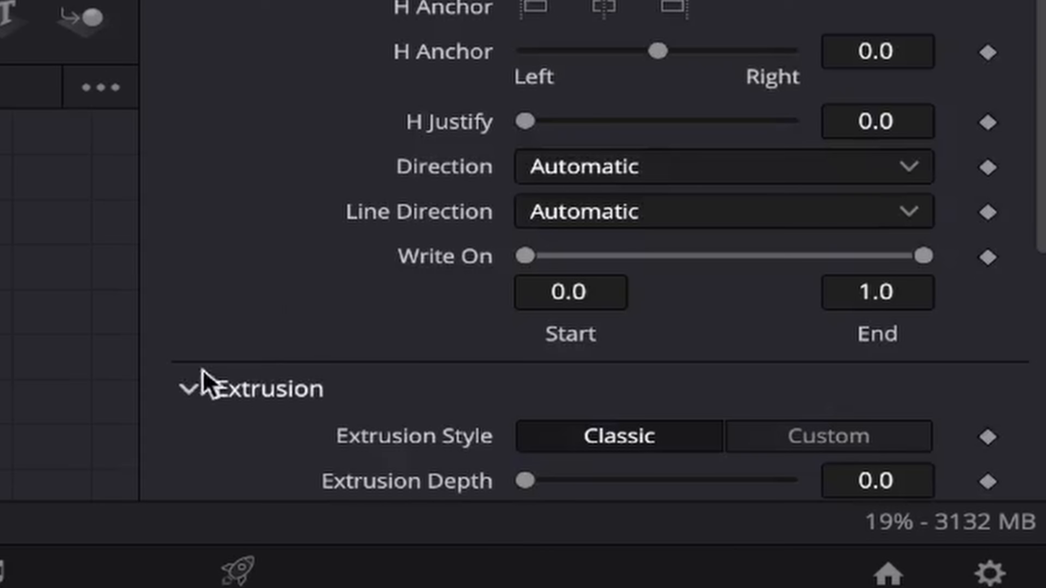
scroll(247, 309, down, 5)
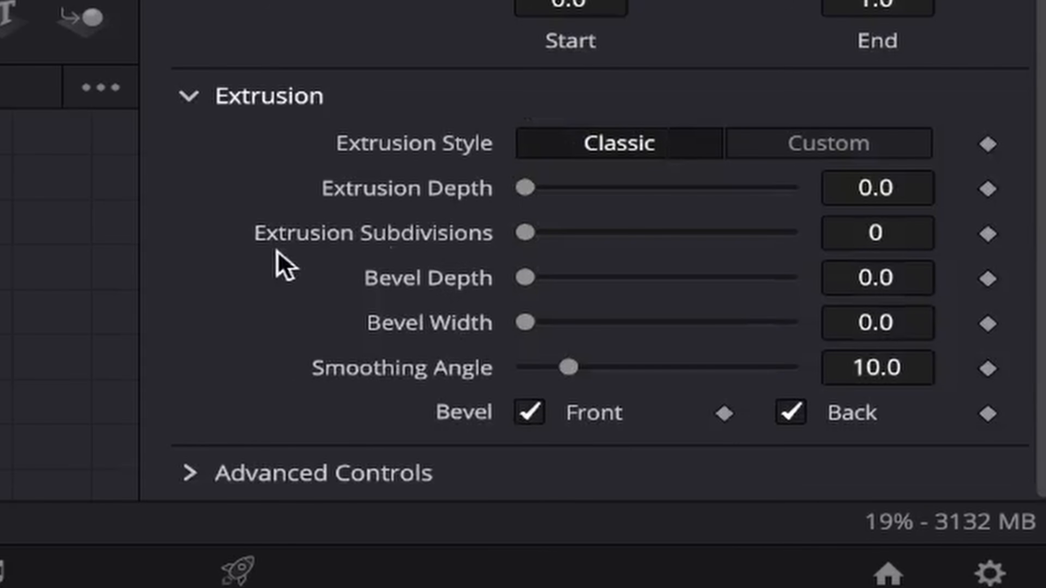
drag(530, 190, 699, 199)
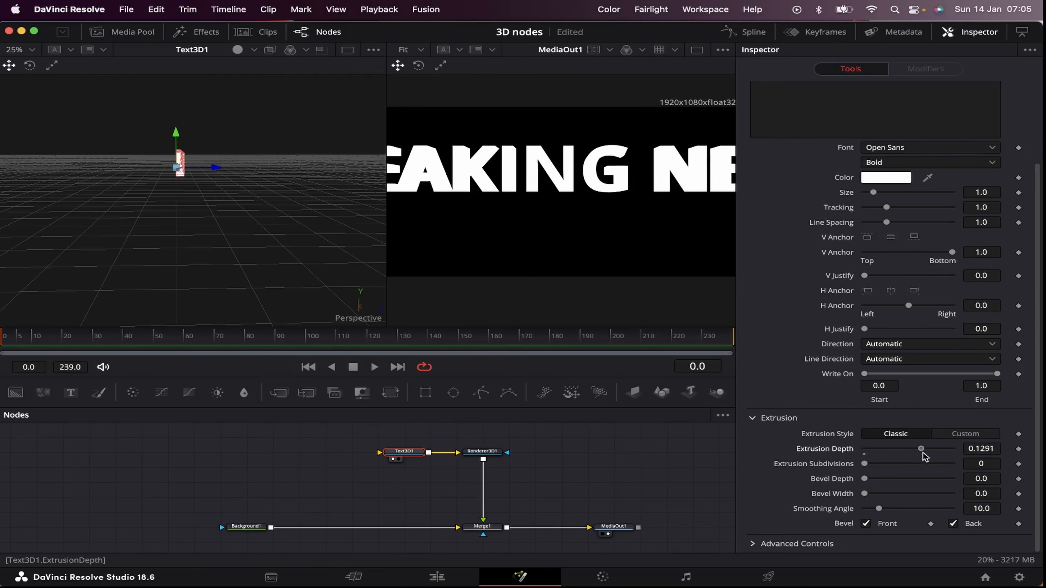
drag(925, 455, 934, 452)
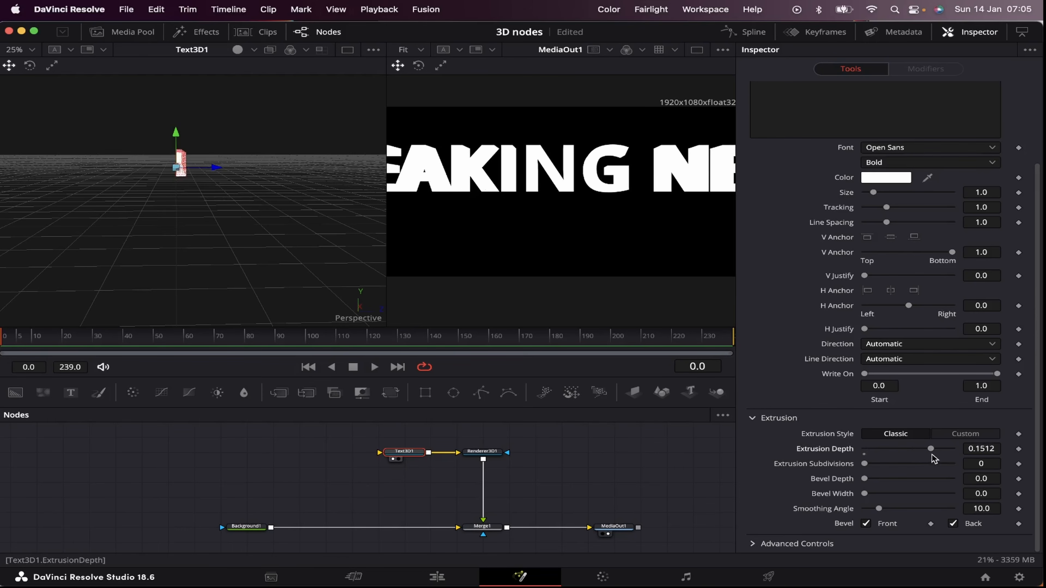
drag(248, 232, 227, 223)
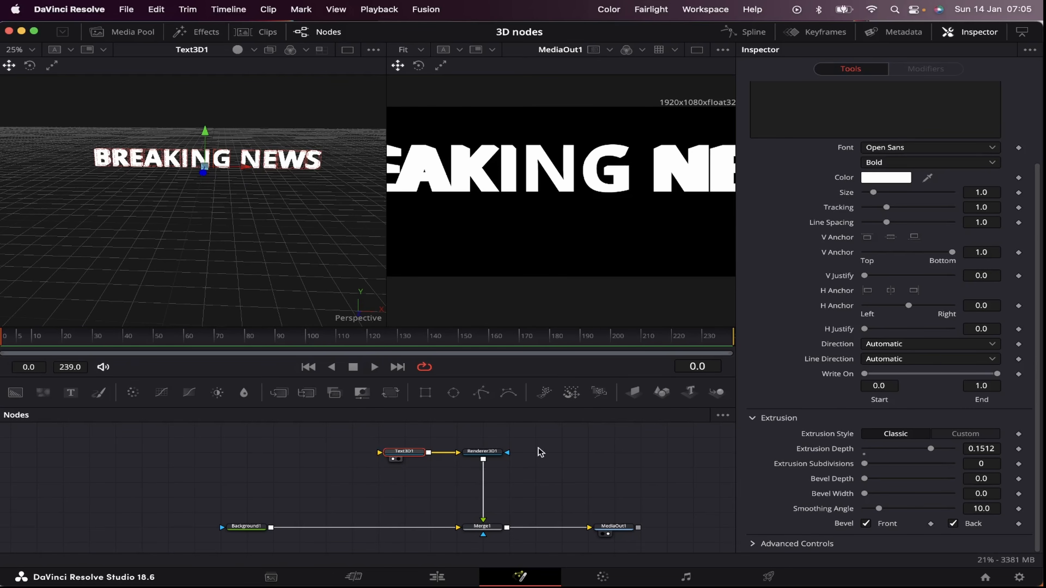
click(407, 440)
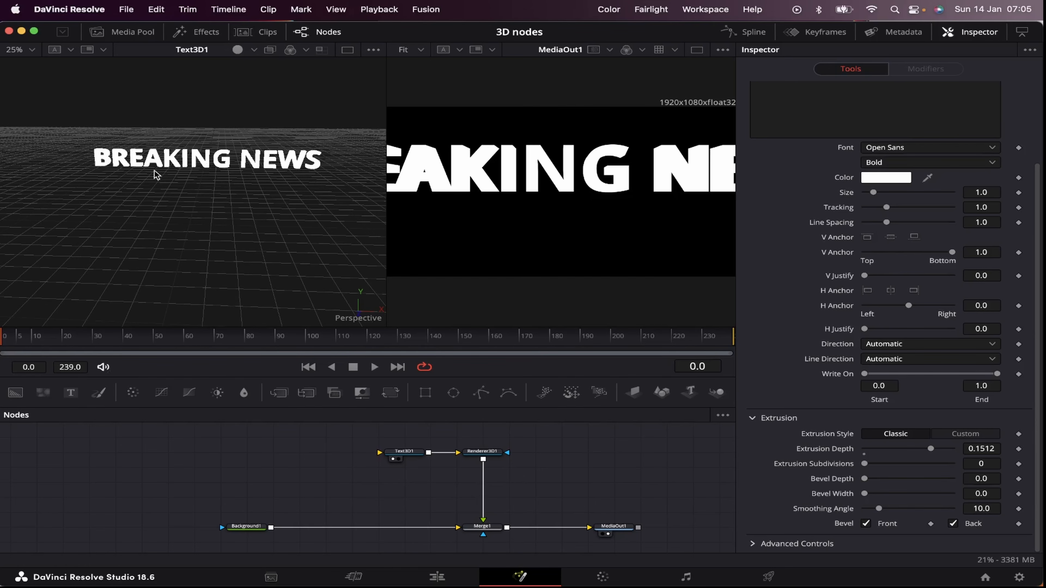
Step: Enable lighting and shadows on the Renderer3D1 node
click(482, 452)
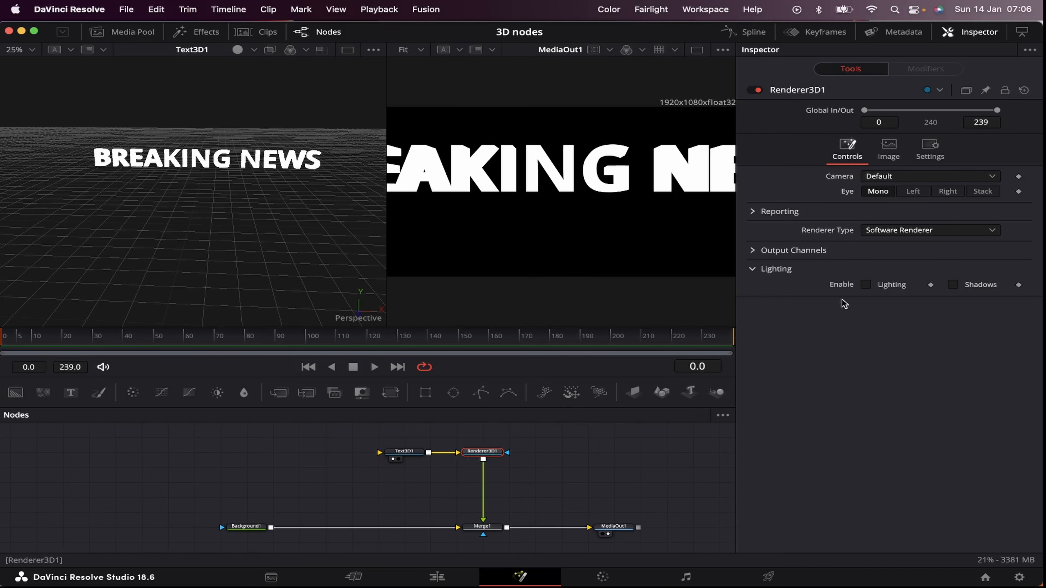
click(867, 285)
click(953, 285)
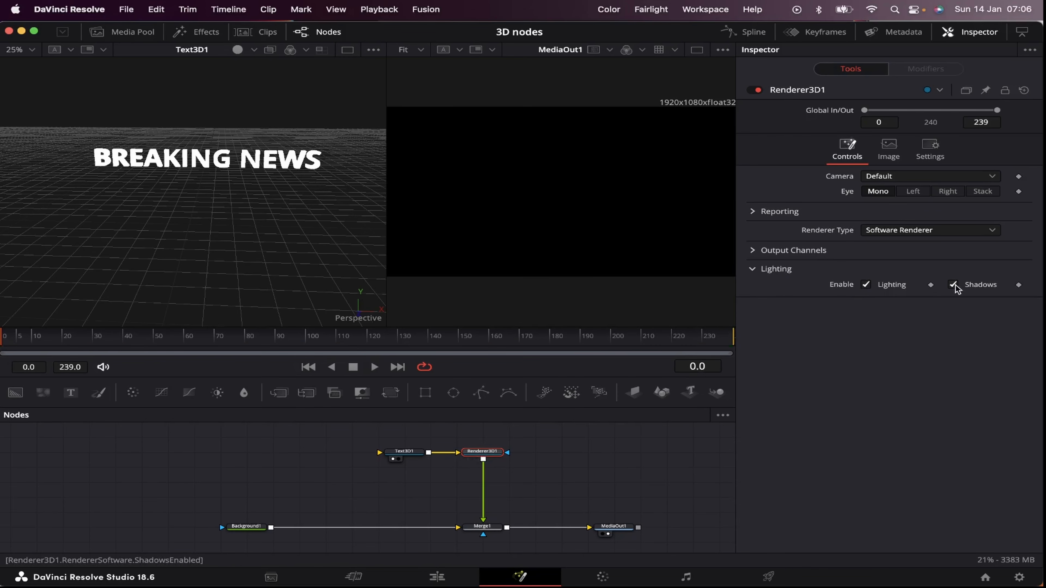
click(246, 527)
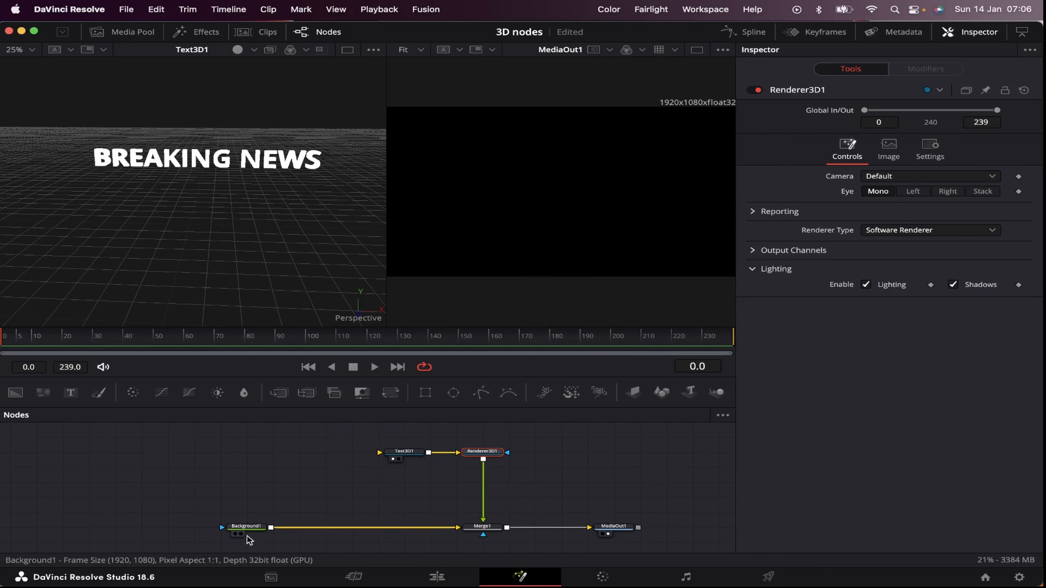
Step: Make the Background1 node fully transparent by setting its alpha to 0.0
drag(952, 272, 863, 273)
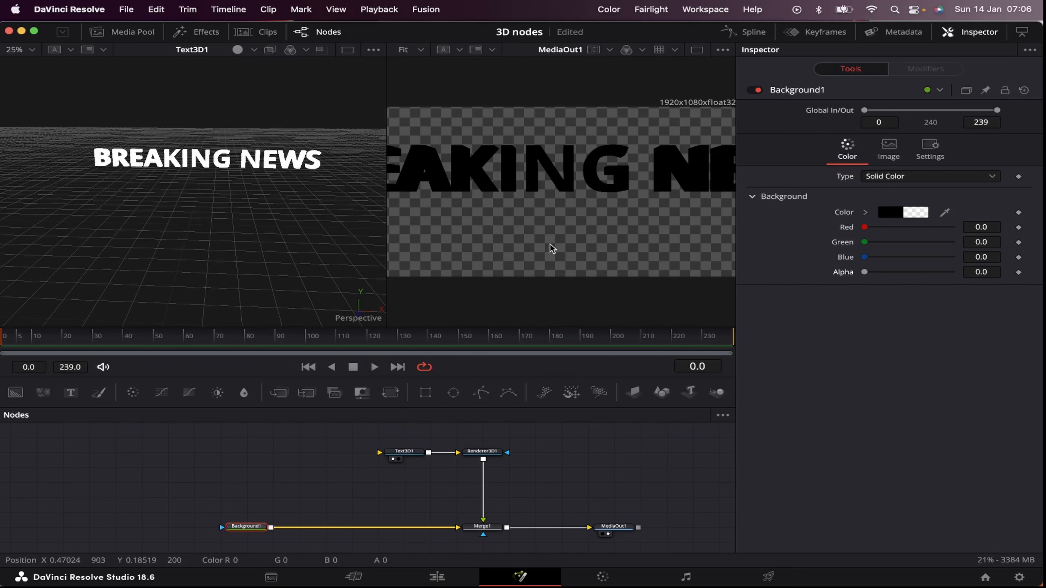
Step: Move Text3D1 farther from Renderer3D1 and insert a Merge 3D node midway between the two
drag(406, 453, 254, 455)
key(shift+space)
text(renderer)
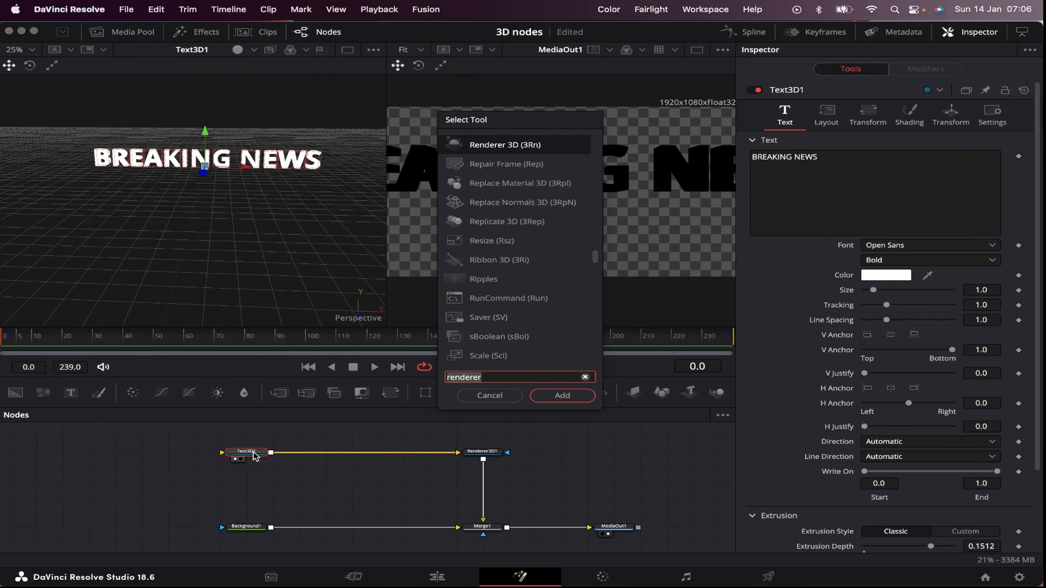
text(merge)
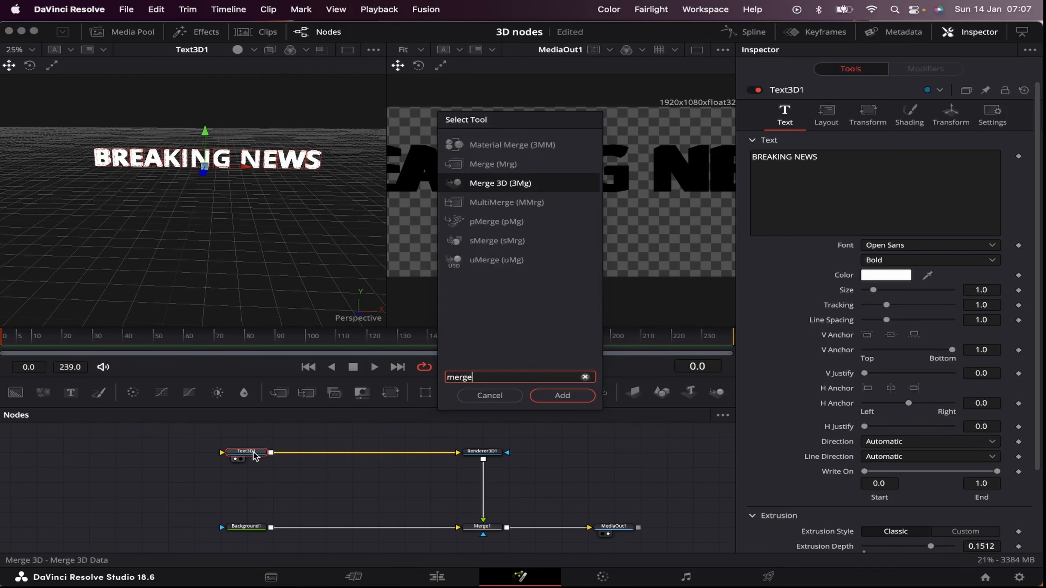
key(Return)
drag(288, 455, 353, 456)
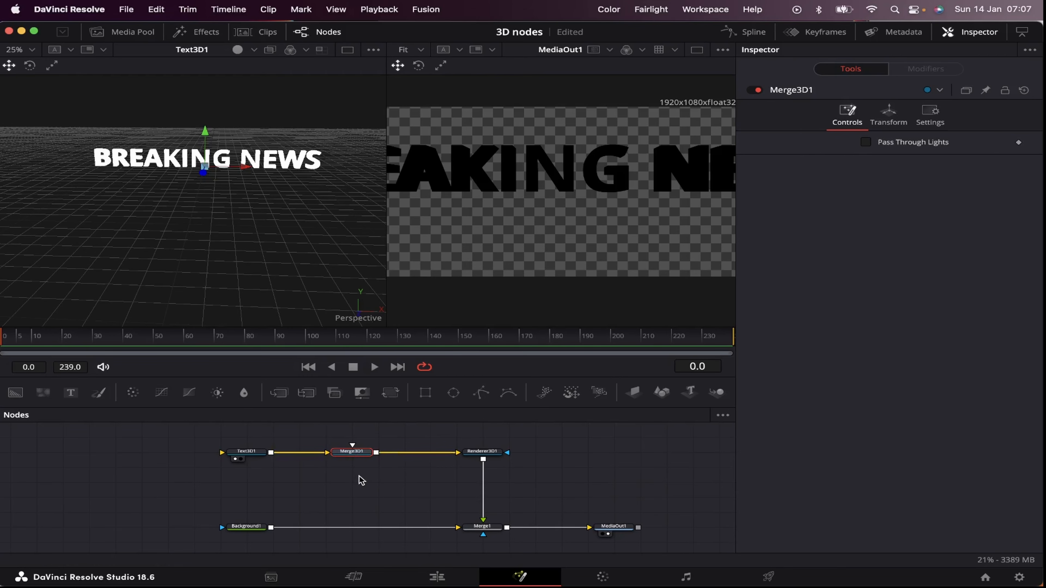
Step: Add a Spot Light node above the 3D chain and connect its output to Merge3D1
scroll(352, 504, up, 2)
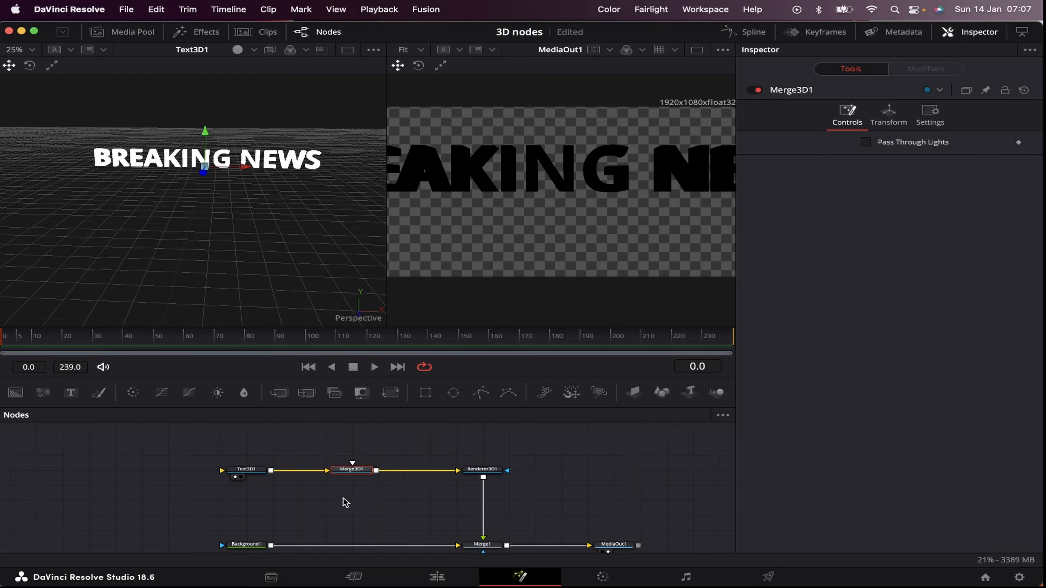
scroll(364, 490, up, 1)
click(421, 438)
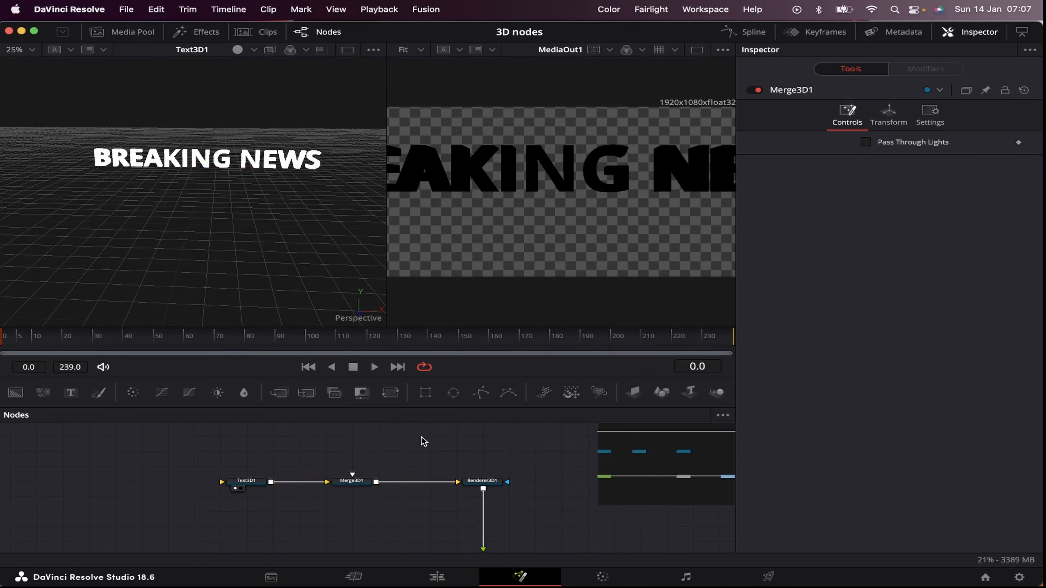
key(shift+space)
text(light)
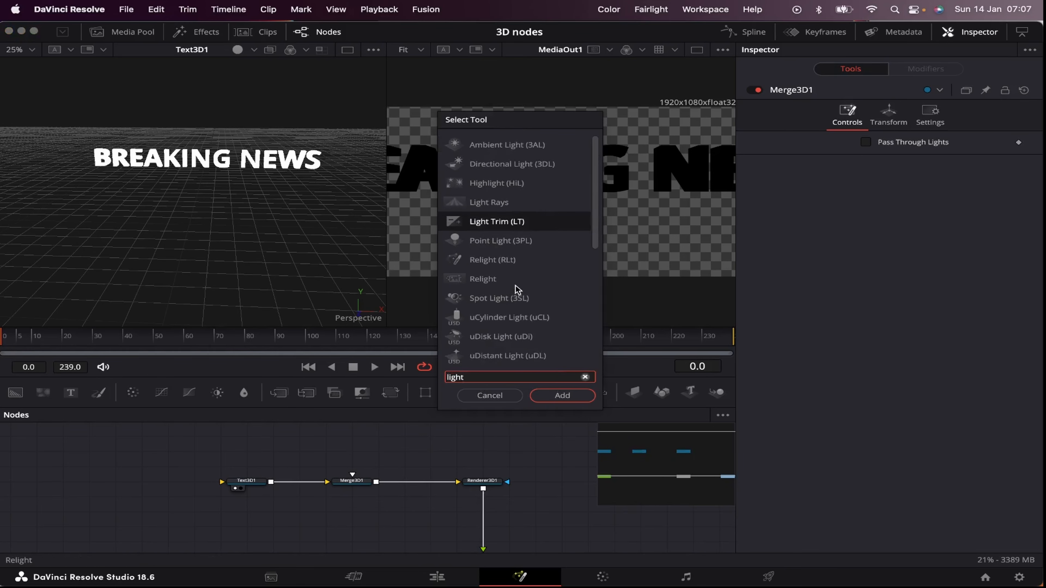
click(500, 299)
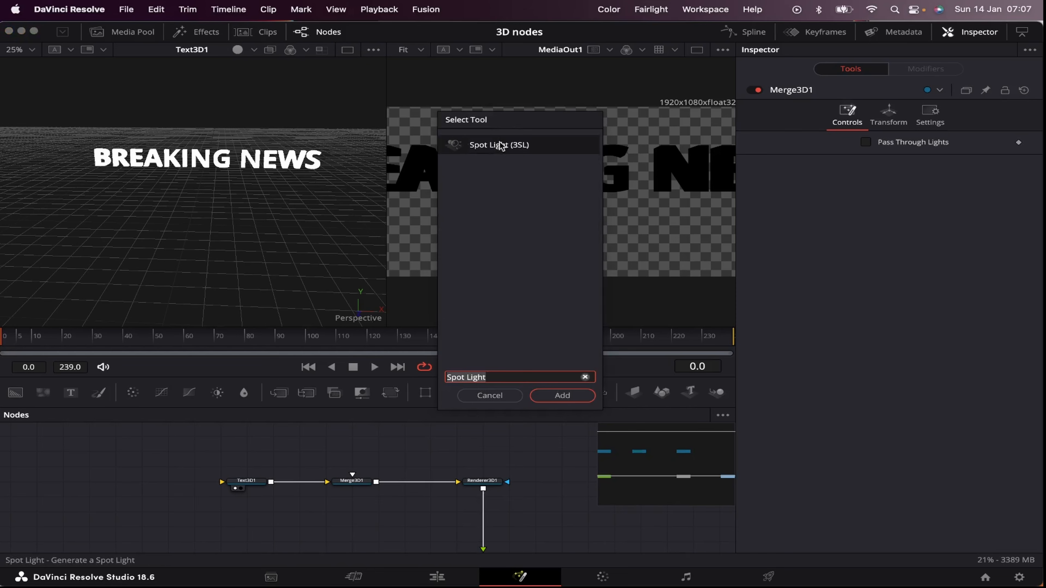
click(562, 396)
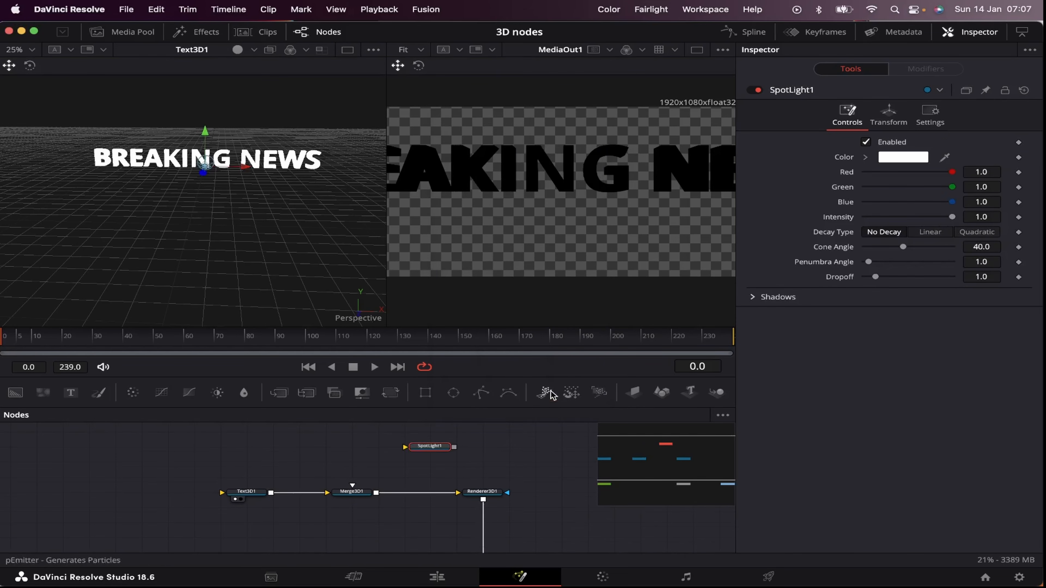
drag(457, 453, 353, 491)
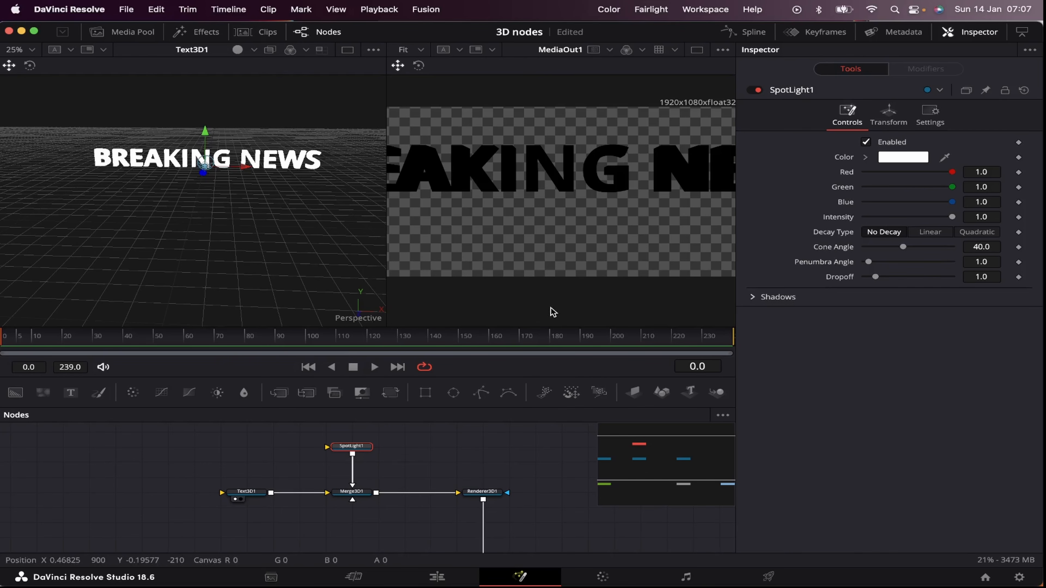
Step: Move the spotlight in front of the BREAKING NEWS text, to a Z translation of about 6.18
drag(171, 204, 352, 229)
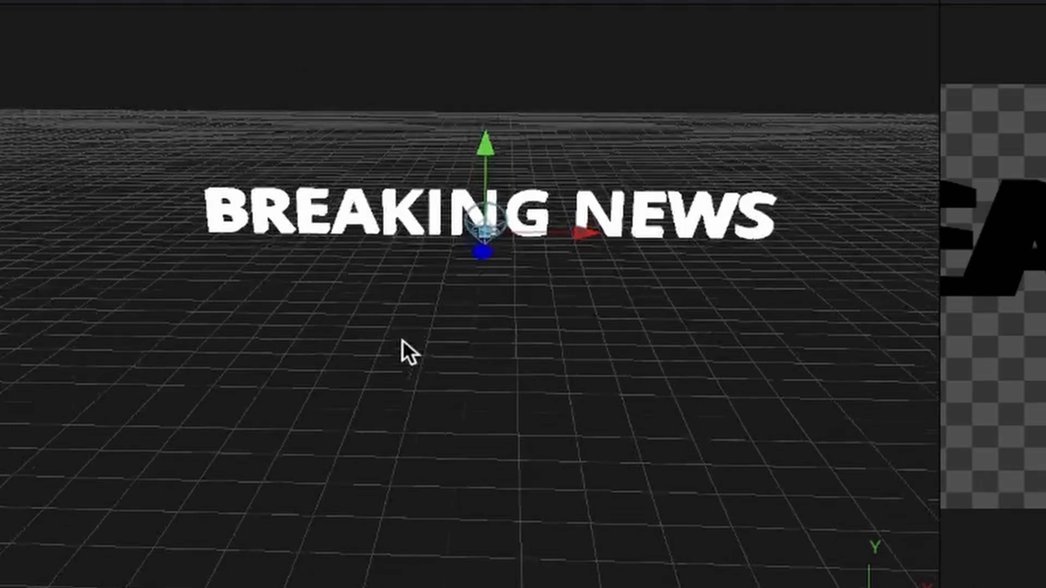
drag(985, 438, 982, 391)
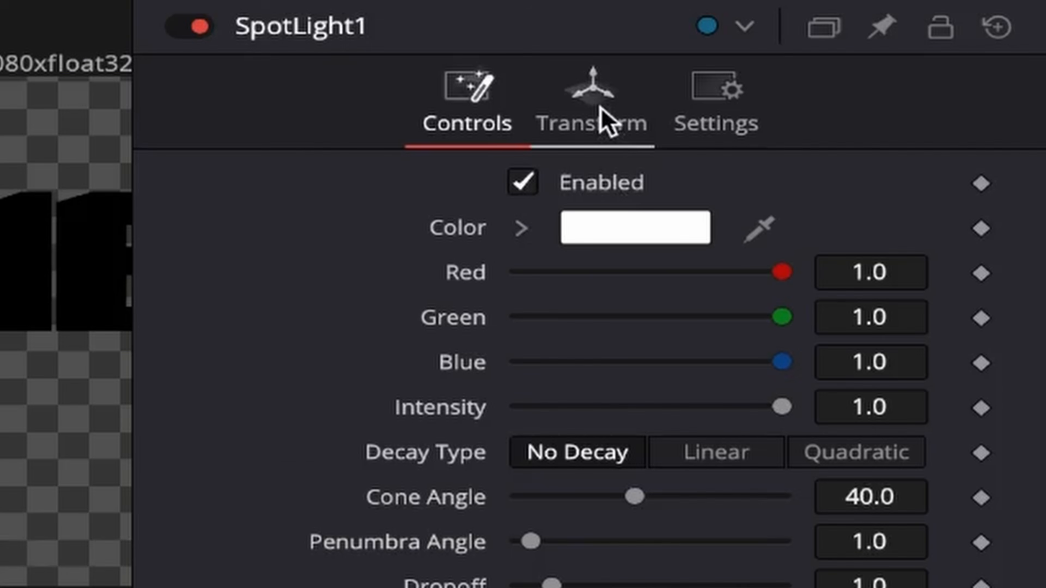
click(892, 117)
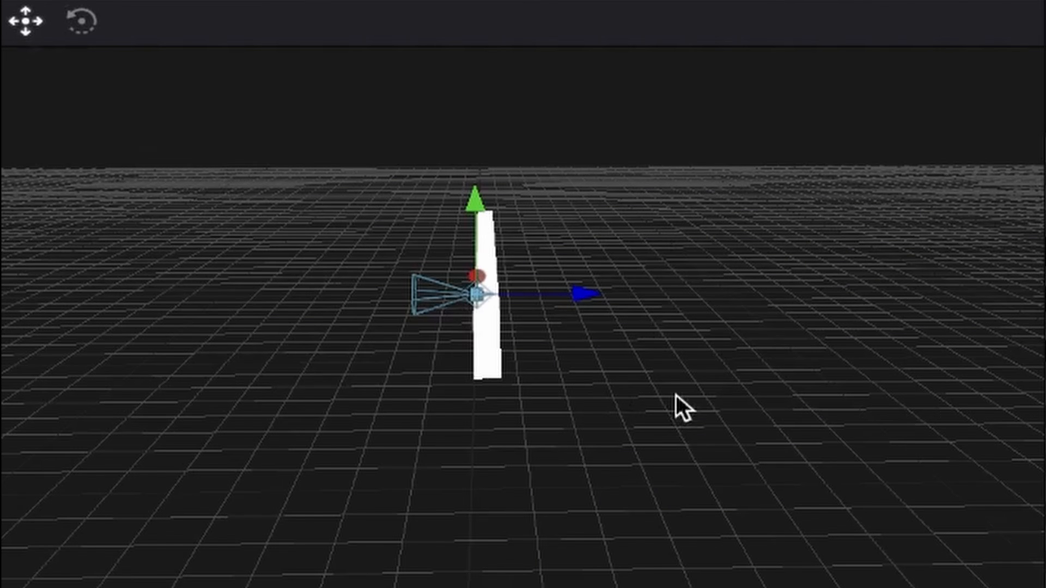
drag(684, 374, 472, 445)
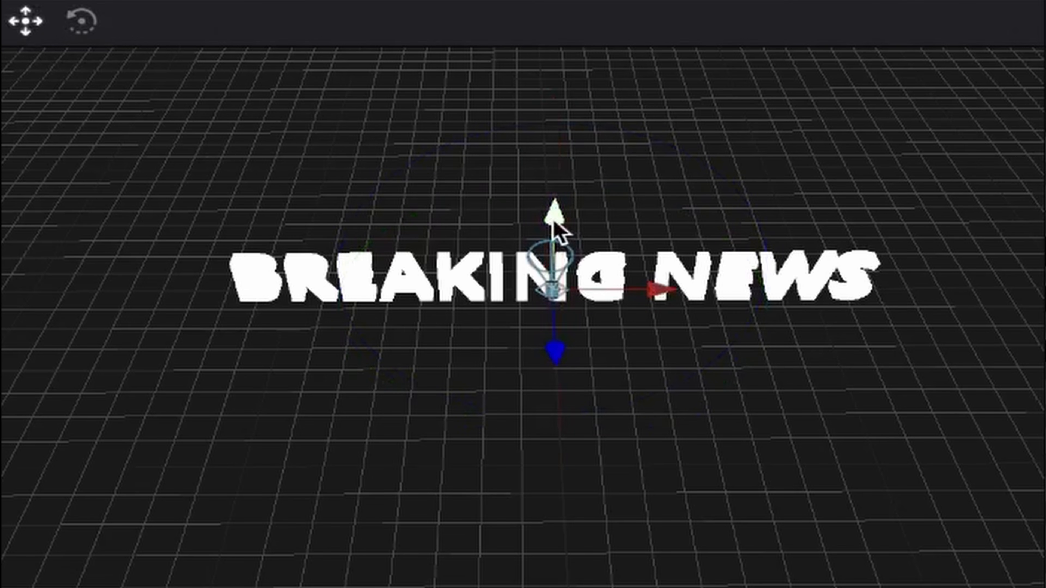
mouse_move(555, 222)
mouse_down()
mouse_move(555, 98)
mouse_move(555, 241)
mouse_up()
mouse_move(656, 292)
mouse_down()
mouse_move(817, 305)
mouse_move(287, 298)
mouse_move(667, 296)
mouse_up()
drag(553, 340, 222, 294)
scroll(221, 293, down, 10)
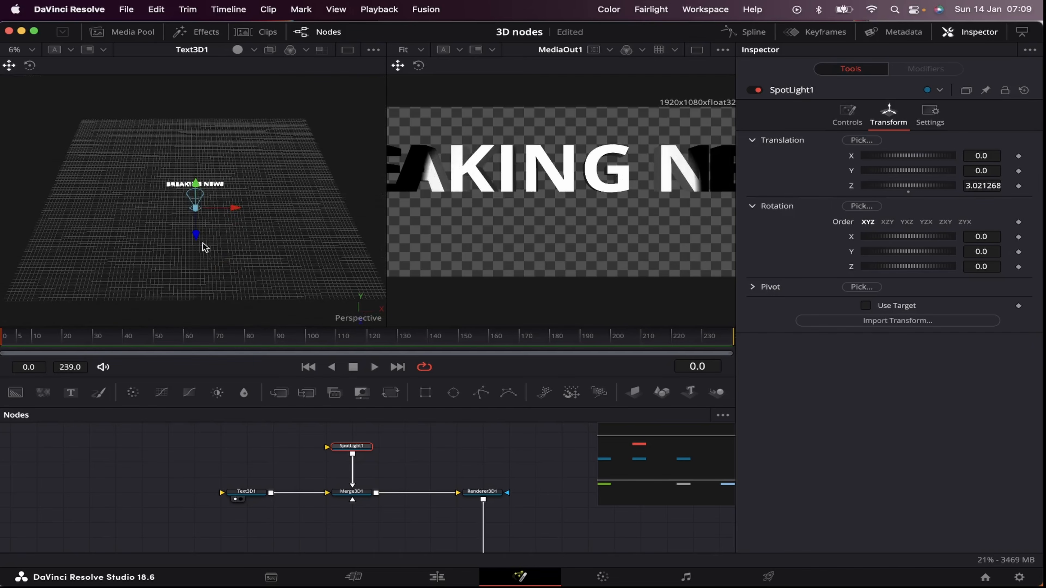
drag(198, 241, 199, 268)
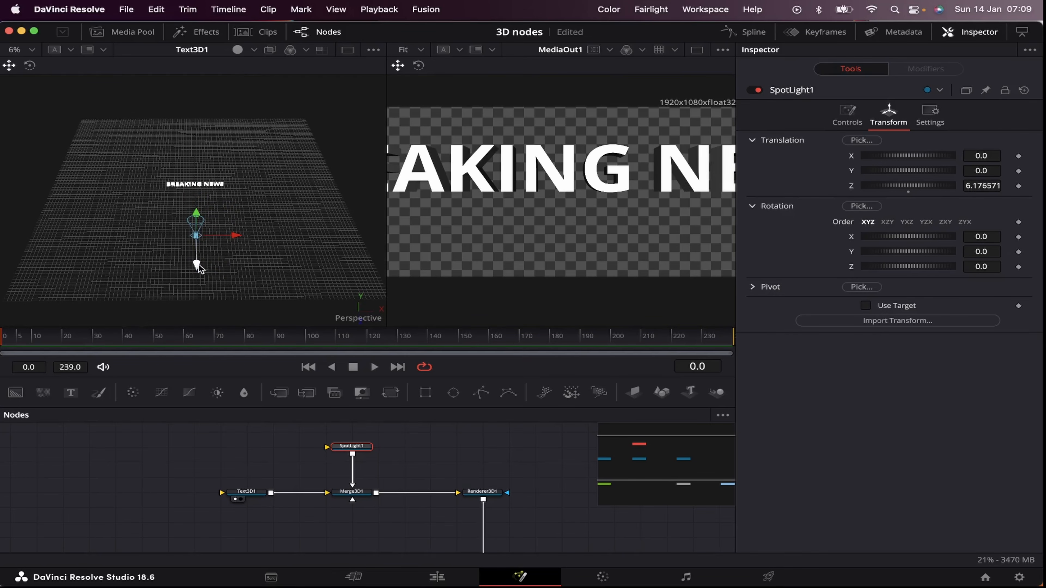
Step: Try rotating the spotlight around its different axes, undoing each rotation
key(w)
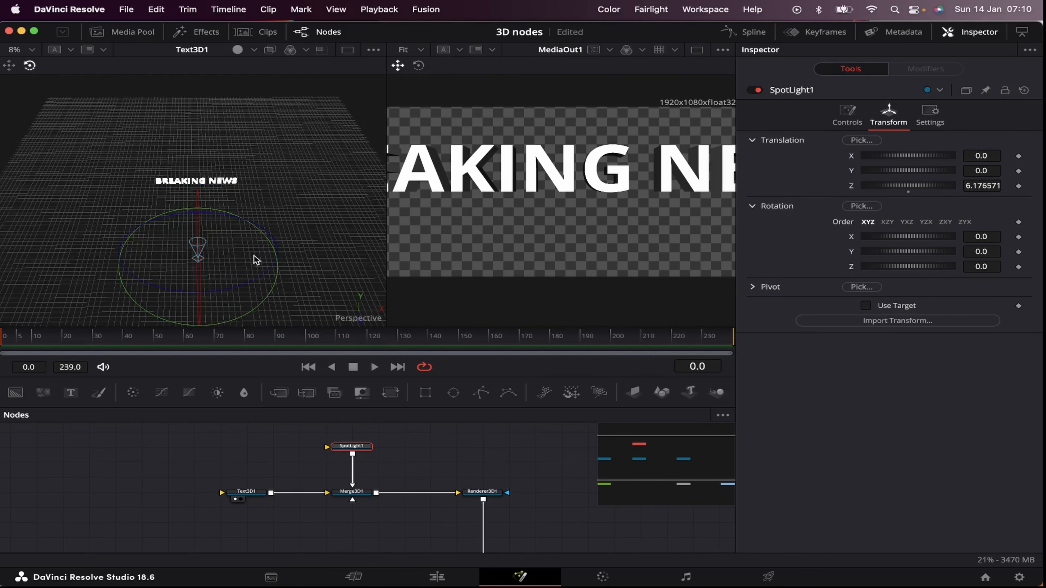
click(251, 262)
scroll(260, 252, up, 5)
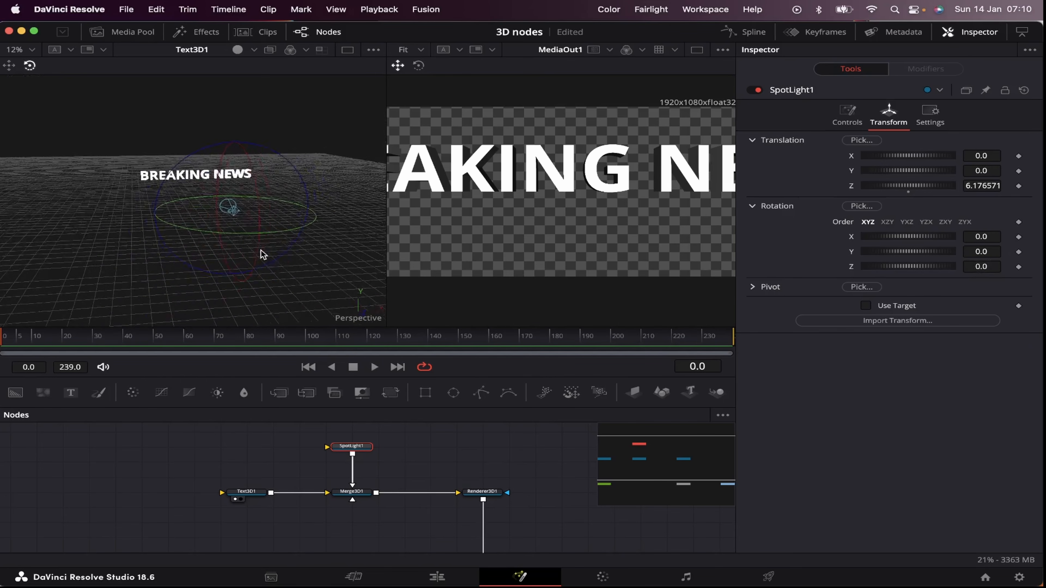
drag(196, 238, 166, 235)
key(super+z)
mouse_move(268, 250)
mouse_down()
mouse_move(266, 297)
mouse_move(265, 201)
mouse_move(271, 264)
mouse_up()
key(super+z)
drag(312, 201, 325, 239)
key(super+z)
key(super+z)
Step: Set the spotlight's intensity to 0.449
click(847, 116)
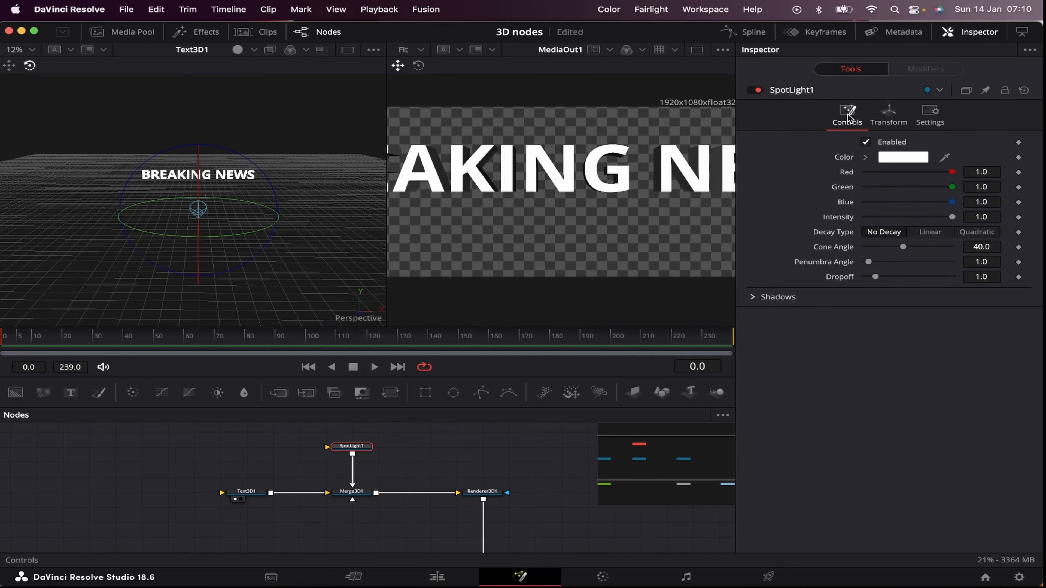
drag(951, 216, 903, 224)
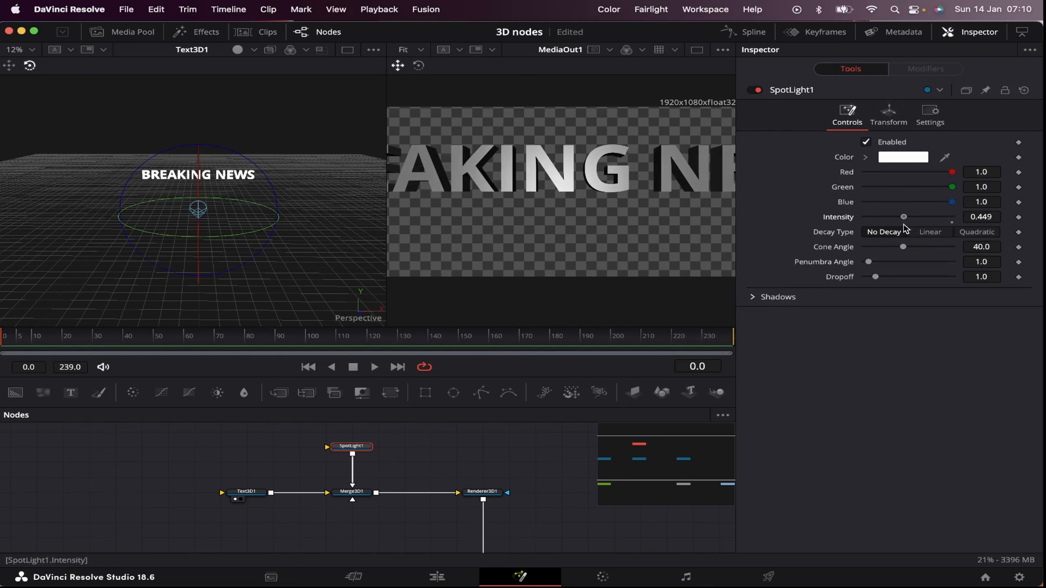
click(903, 157)
drag(394, 405, 414, 394)
click(424, 551)
Step: Change the color of the BREAKING NEWS text on Text3D1 to bright red
click(247, 494)
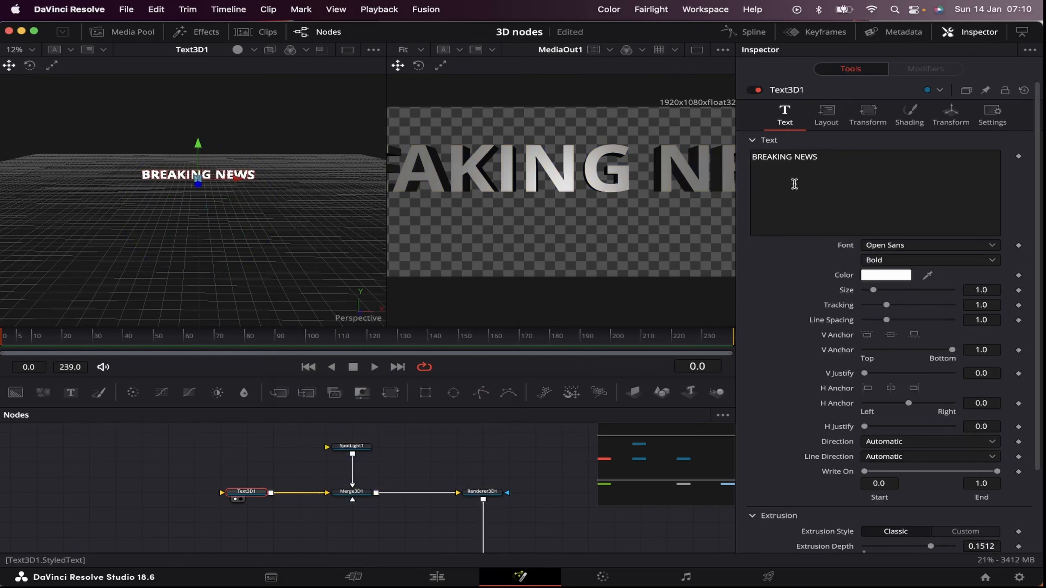
click(888, 278)
drag(397, 411, 529, 405)
click(477, 551)
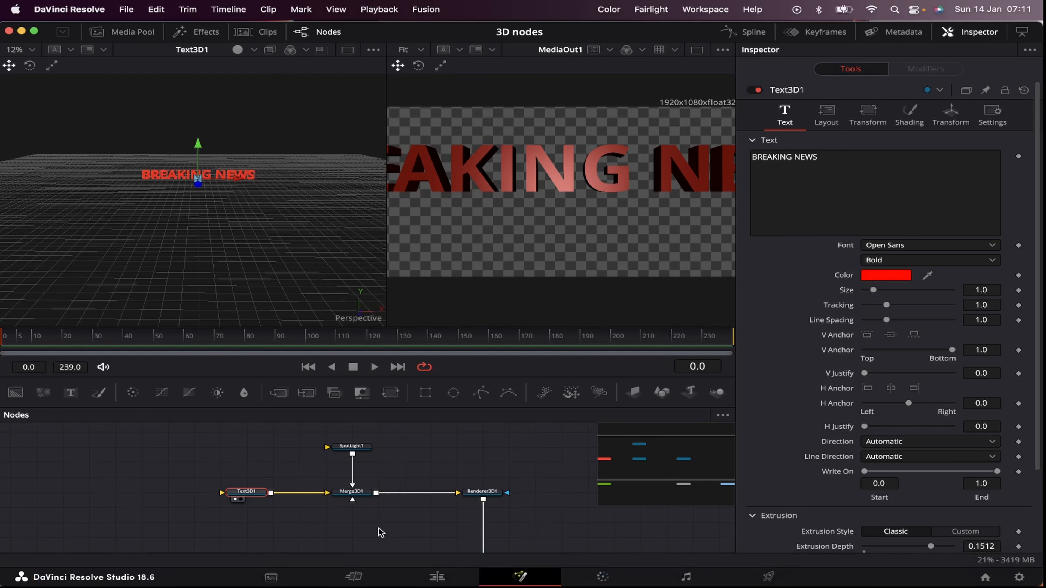
Step: Add an unconnected Camera 3D node in the empty area below the merge and renderer nodes
key(shift+space)
text(camera)
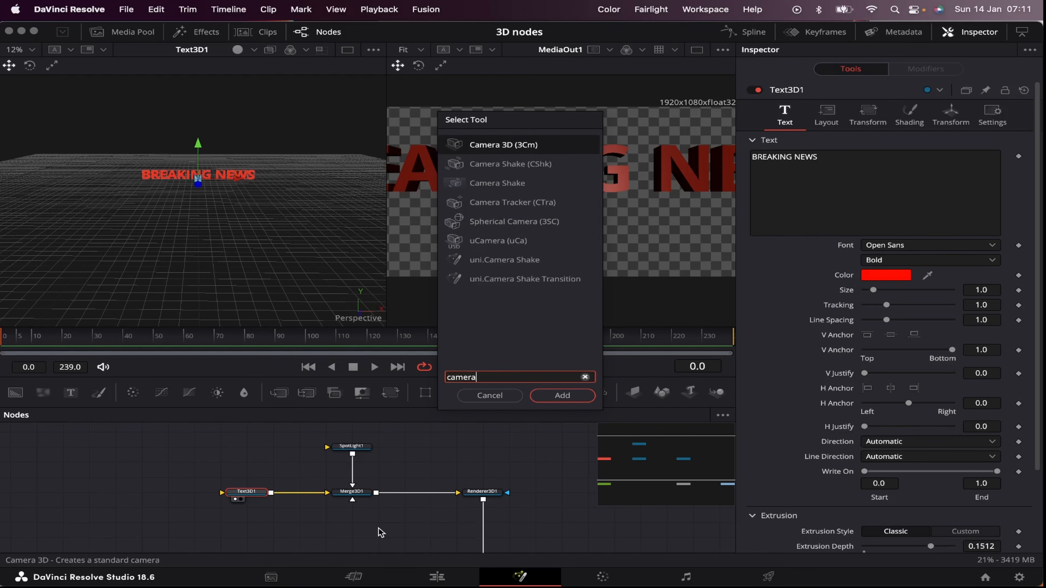
click(389, 528)
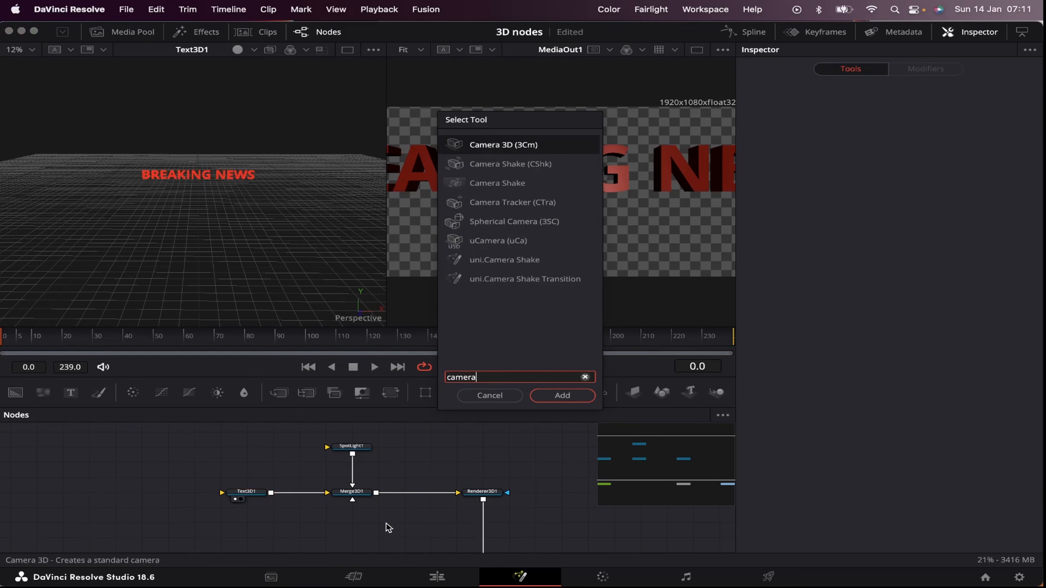
key(Return)
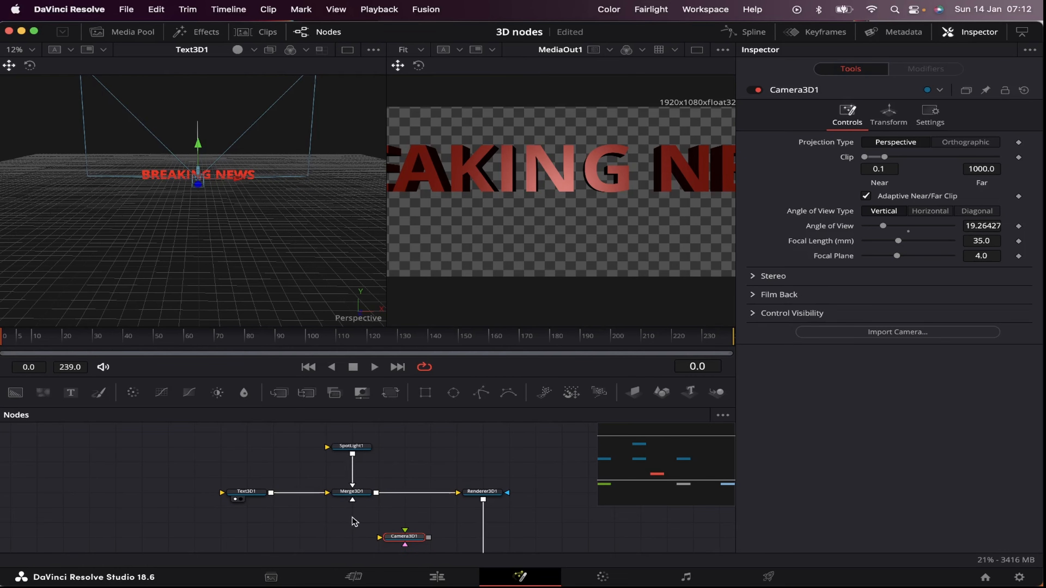
Step: Insert a second Merge 3D node after Merge3D1 and connect the Camera3D1 output to it
click(353, 493)
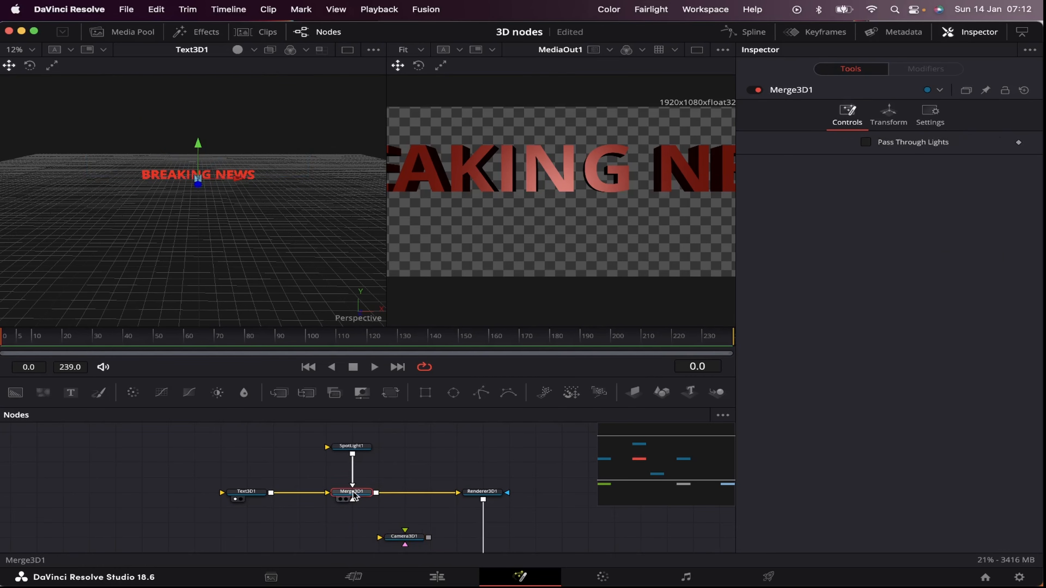
key(shift+space)
text(merge)
key(Return)
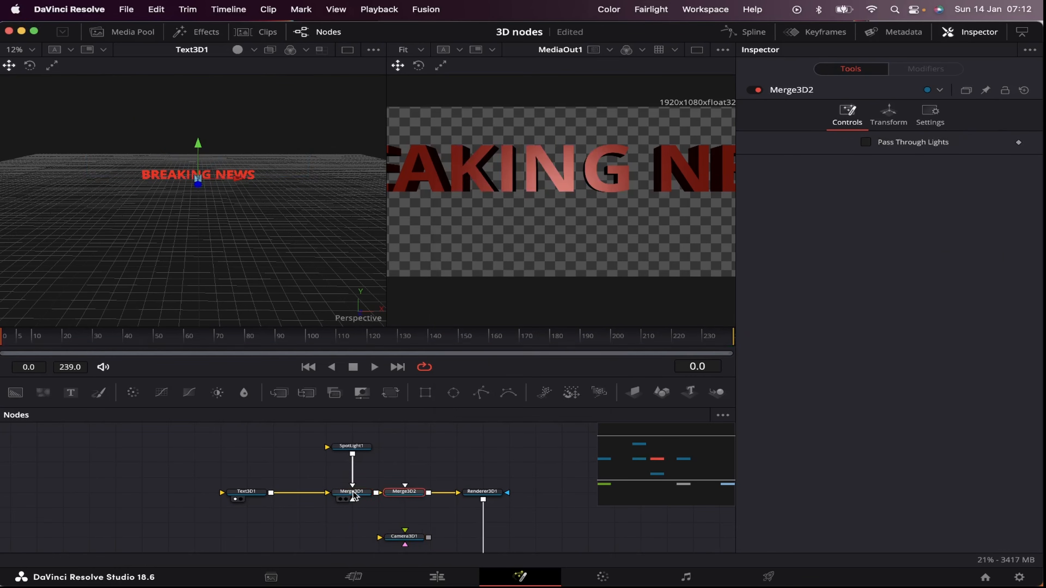
drag(409, 490, 405, 493)
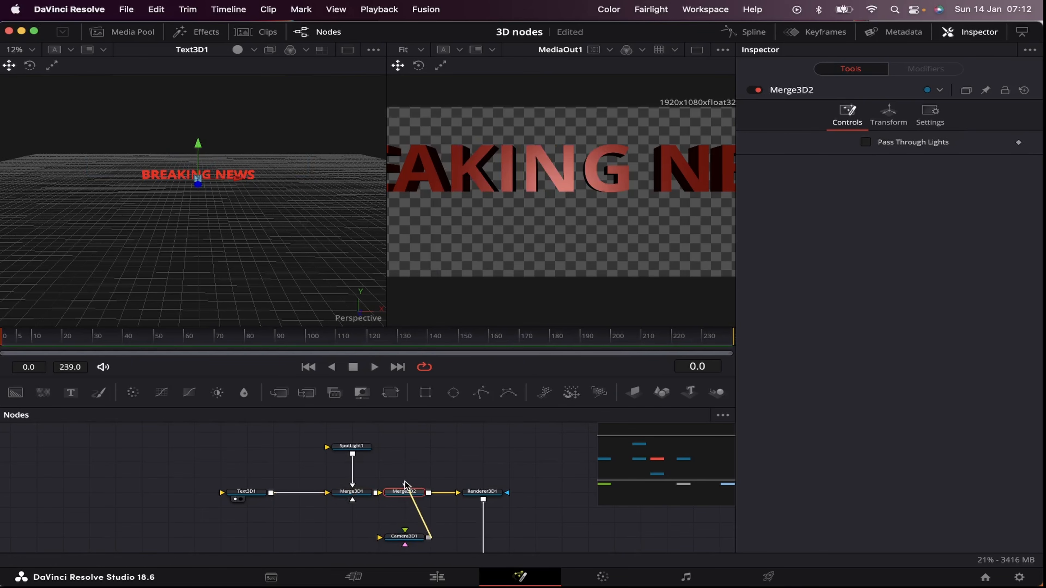
Step: Show Merge3D2 in the 3D viewer and pull Camera3D1 back from the text to a Z translation of about 8.62
key(1)
drag(229, 306, 293, 248)
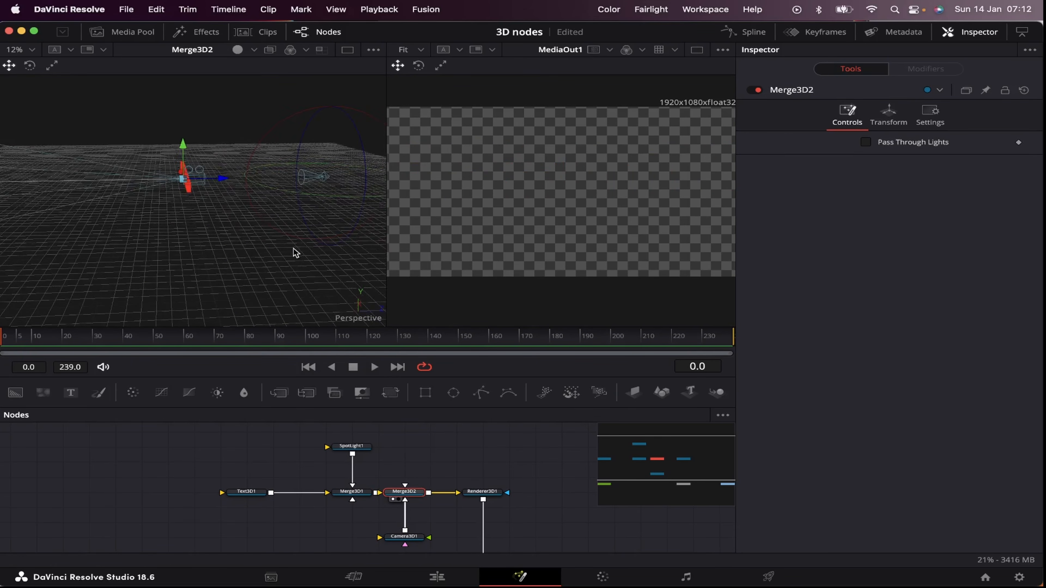
scroll(206, 215, up, 8)
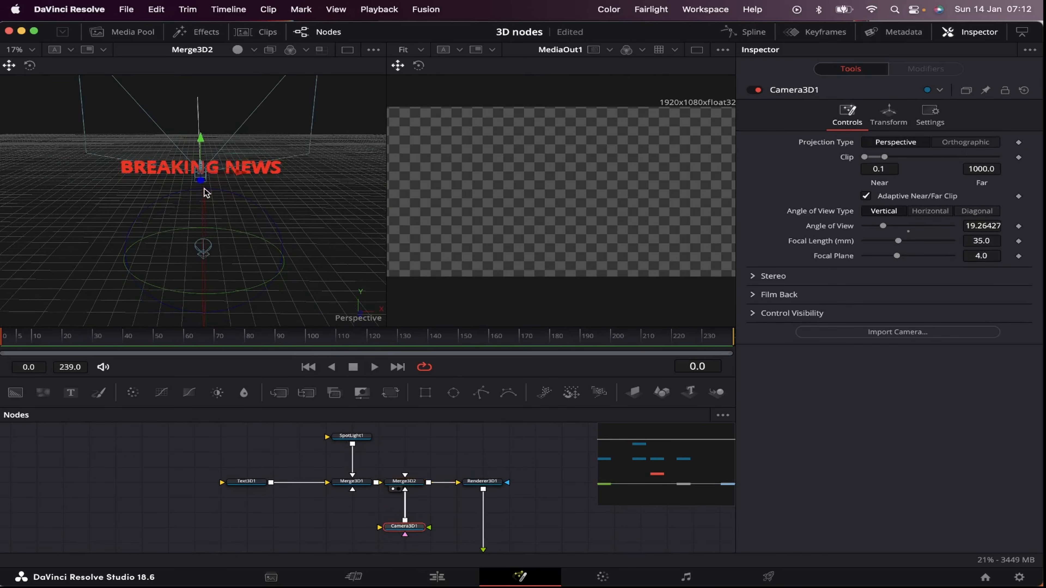
drag(199, 181, 204, 380)
Step: Move SpotLight1 farther back from the text by setting its Z translation to about 9.55
click(354, 437)
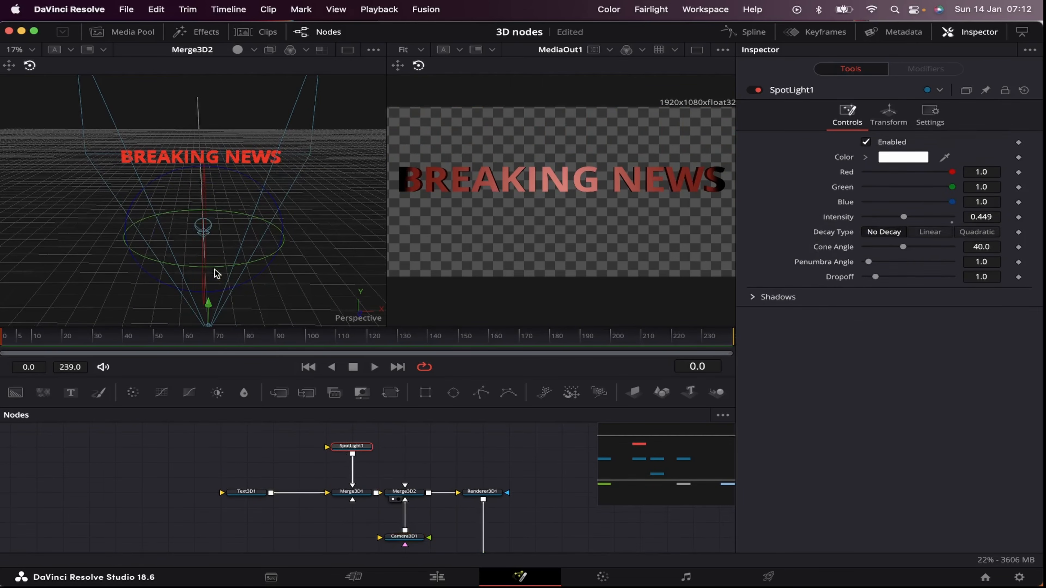
click(888, 115)
drag(982, 186, 537, 186)
drag(537, 185, 534, 186)
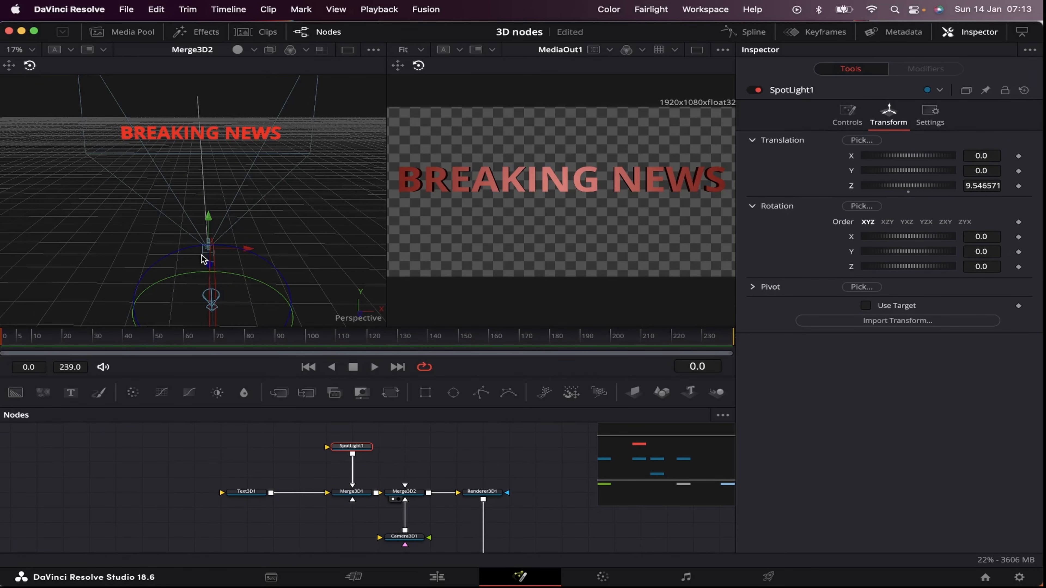
Step: Open the transform settings of Camera3D1
click(177, 222)
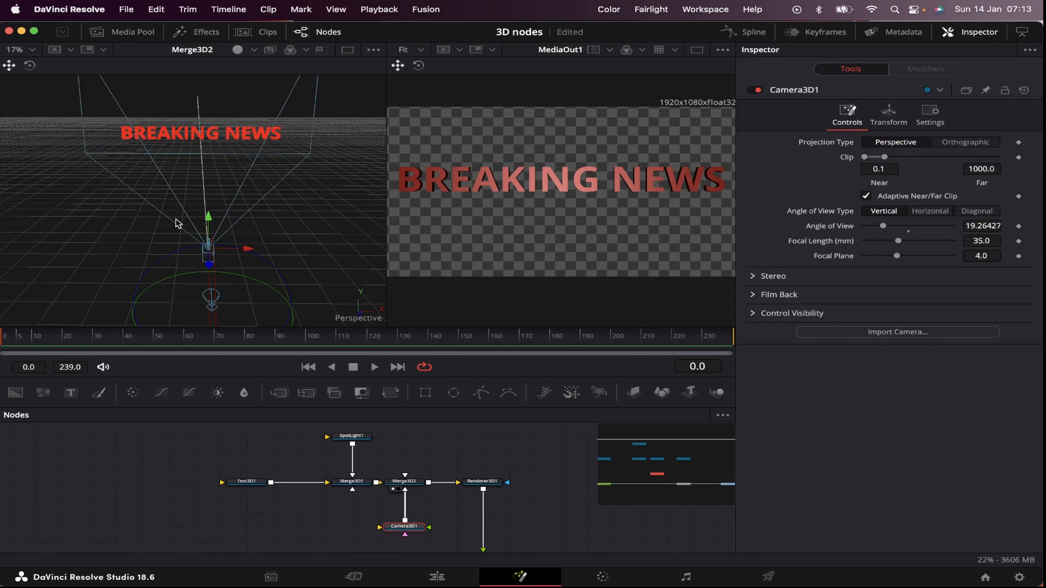
click(888, 115)
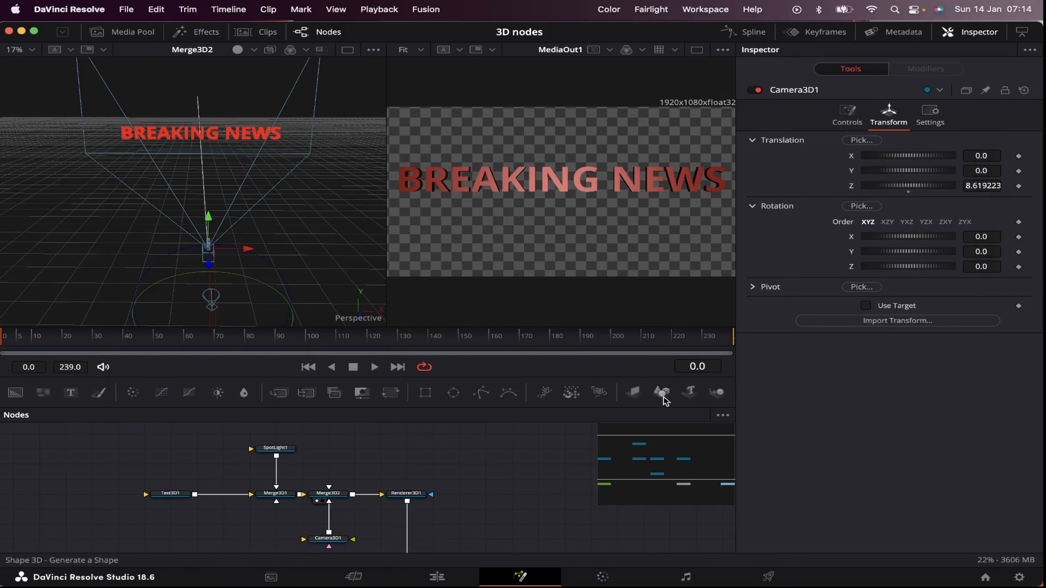
Step: Add a Shape 3D node connected to Merge3D1 and set its shape to Sphere
drag(573, 419, 278, 494)
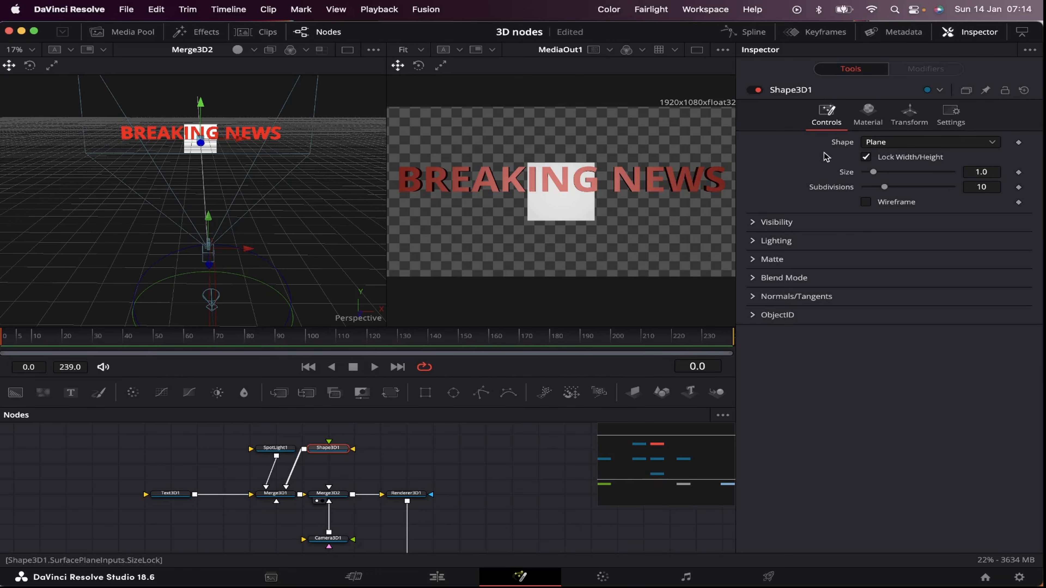
click(964, 145)
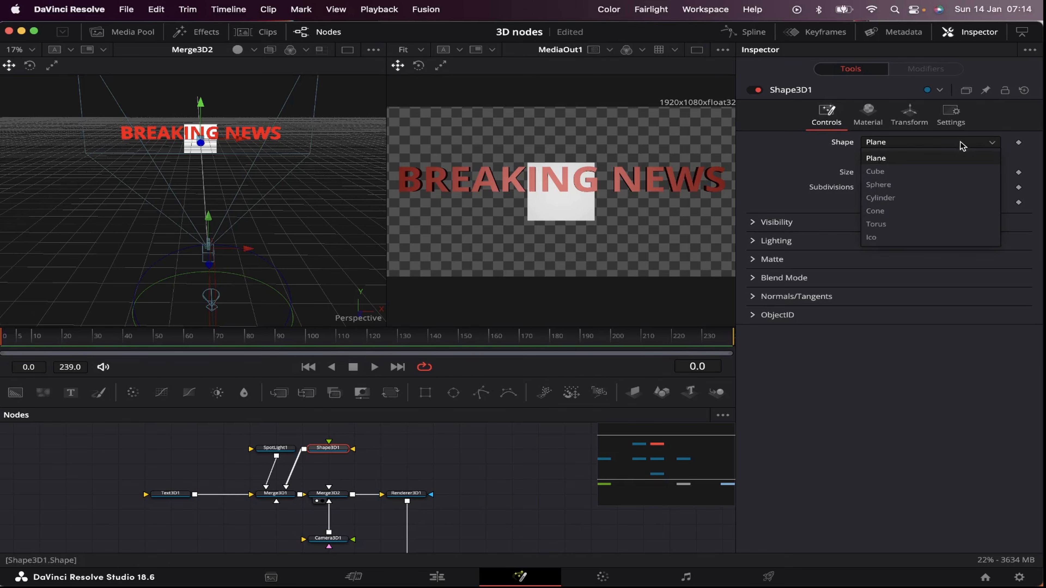
click(885, 184)
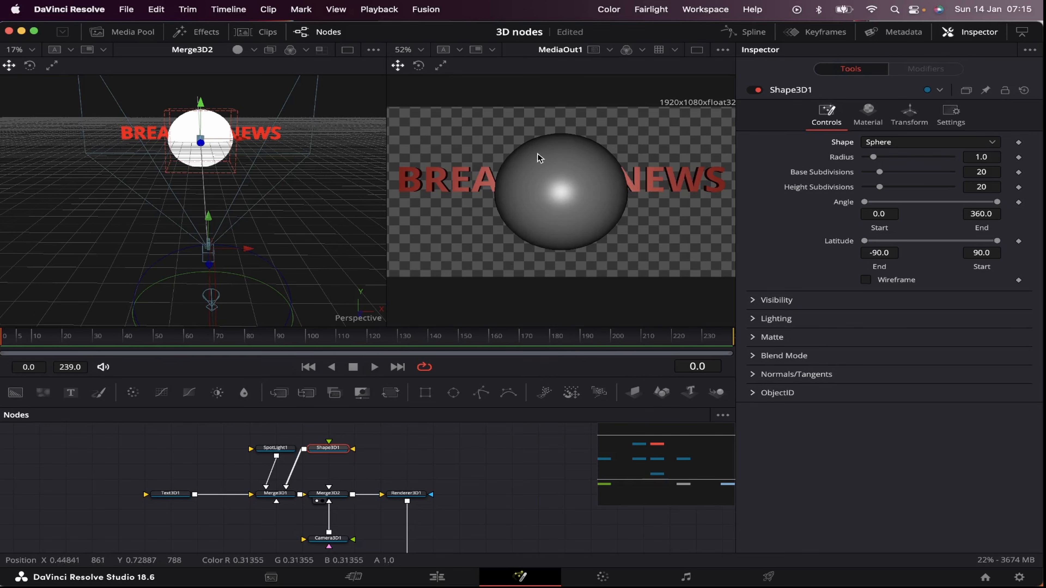
Step: Add a CookTorrance material node and connect its output to the material input of Shape3D1
click(417, 447)
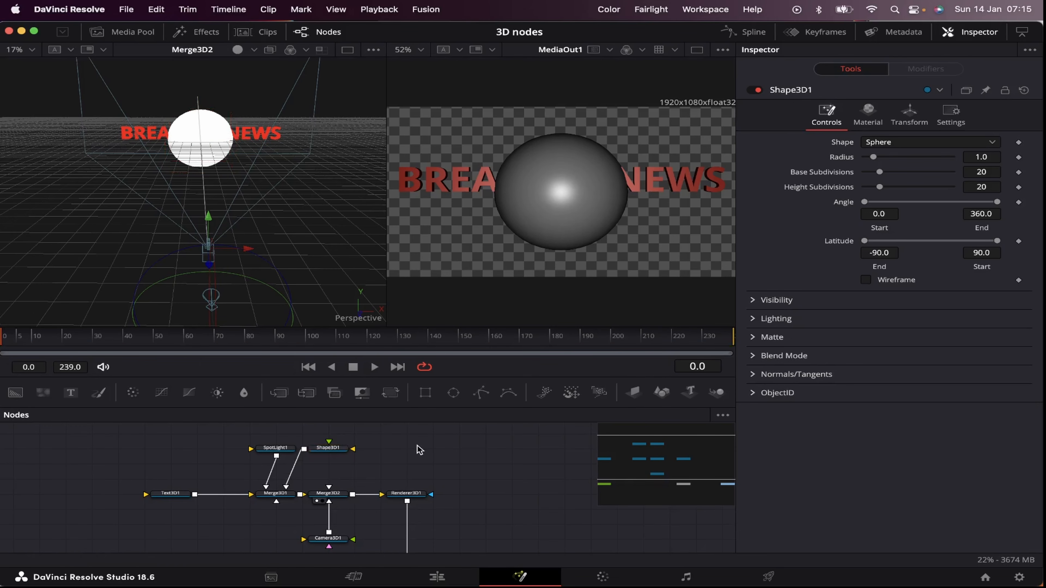
key(shift+space)
text(cook)
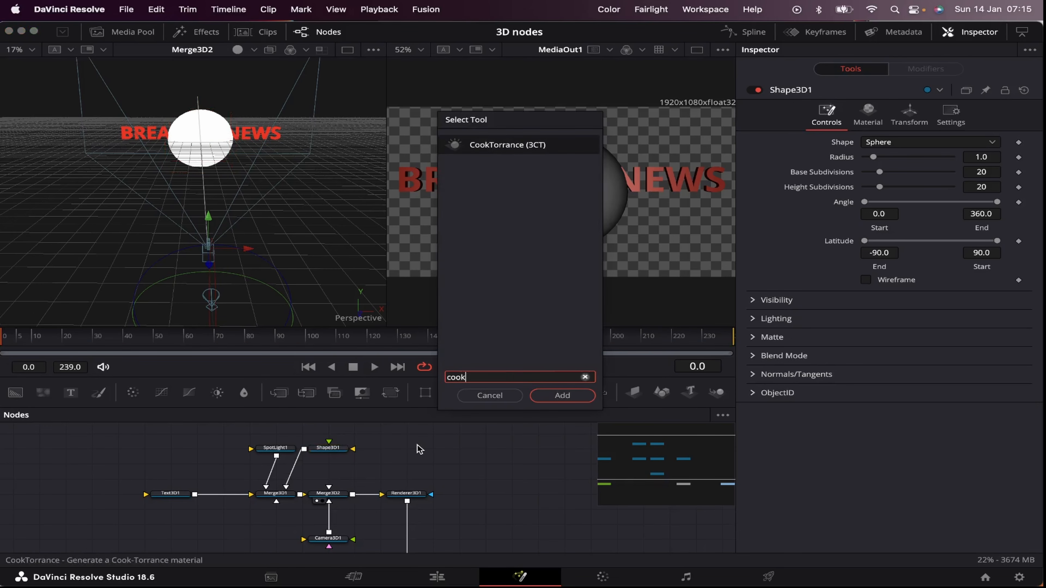
key(Return)
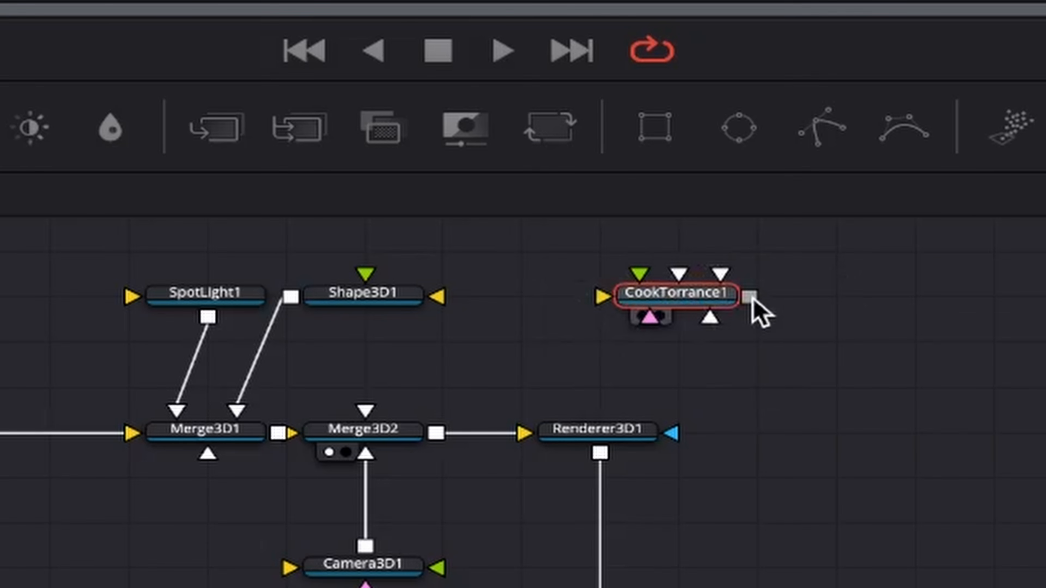
drag(751, 301, 362, 377)
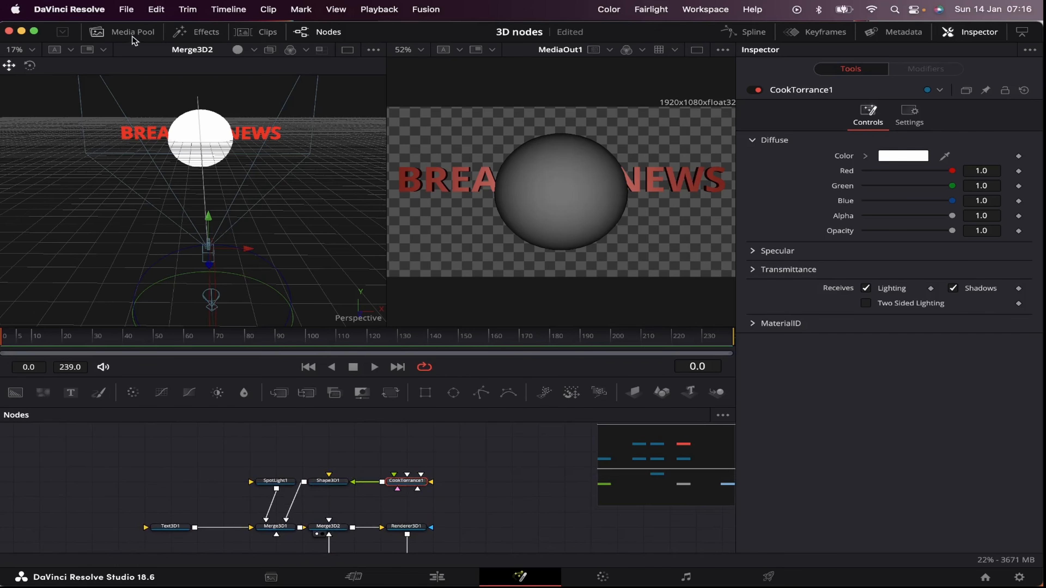
Step: Bring Earth.png from the media pool into the node graph and connect it to CookTorrance1 as the diffuse texture
click(133, 33)
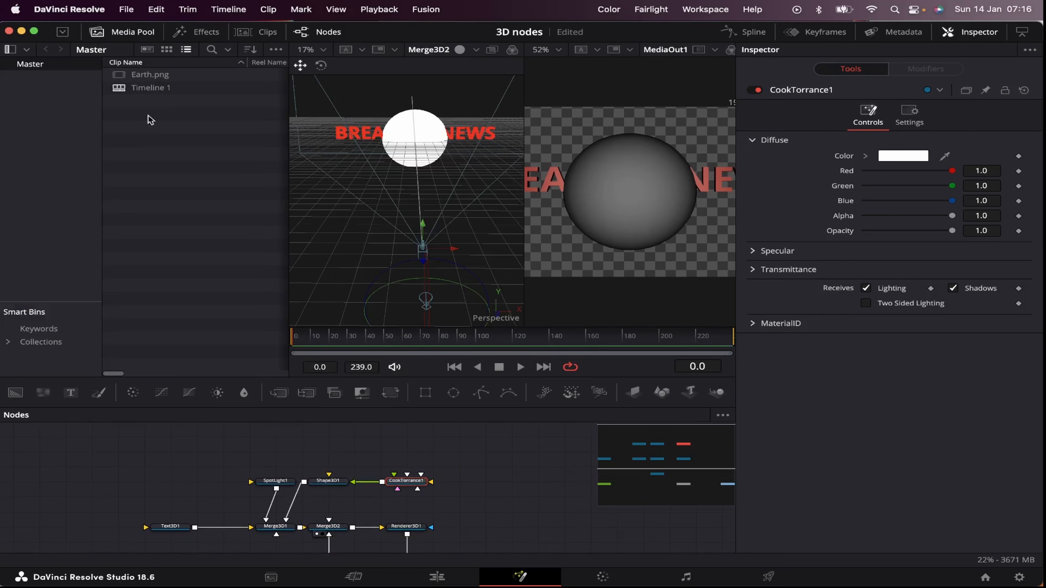
drag(146, 77, 510, 468)
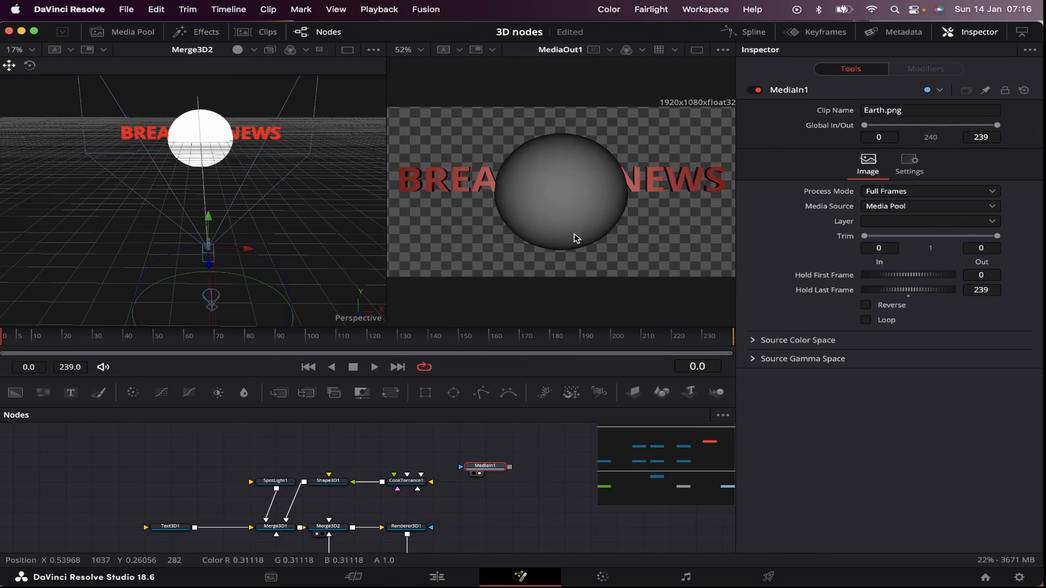
key(2)
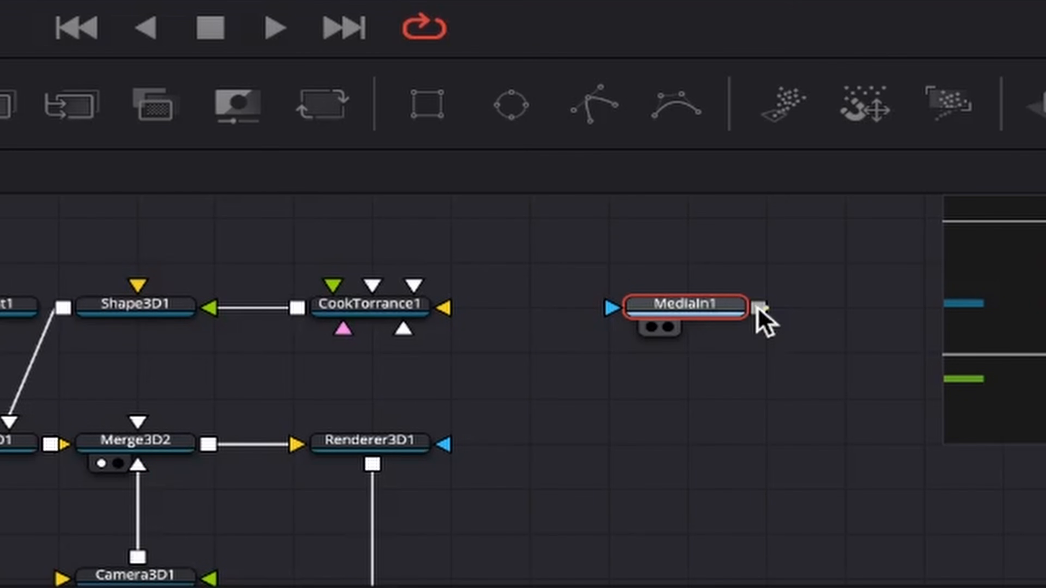
drag(759, 316, 447, 310)
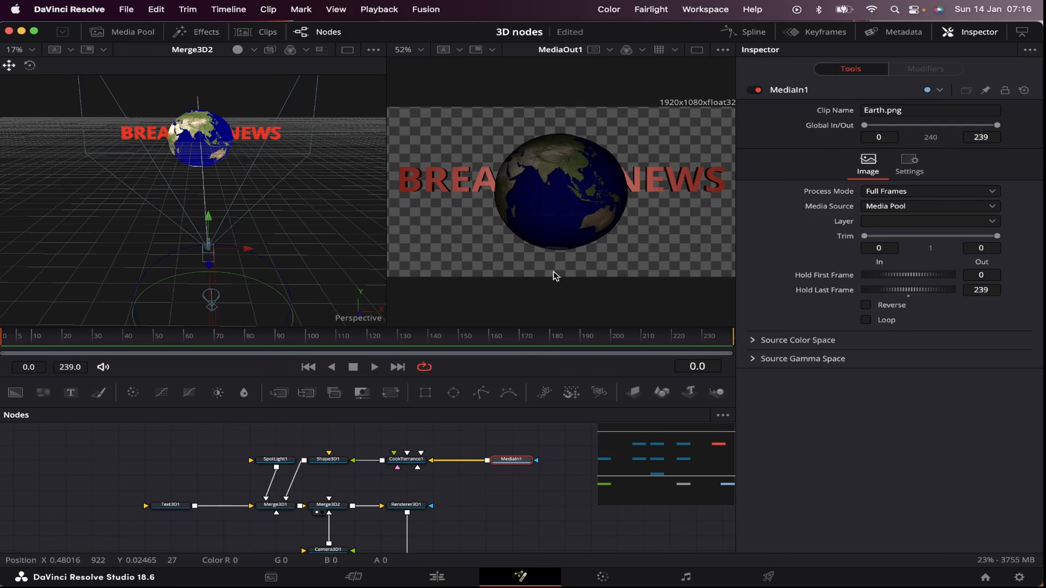
Step: Rotate the Shape3D1 globe about its Y axis to about 273.9 degrees
click(327, 459)
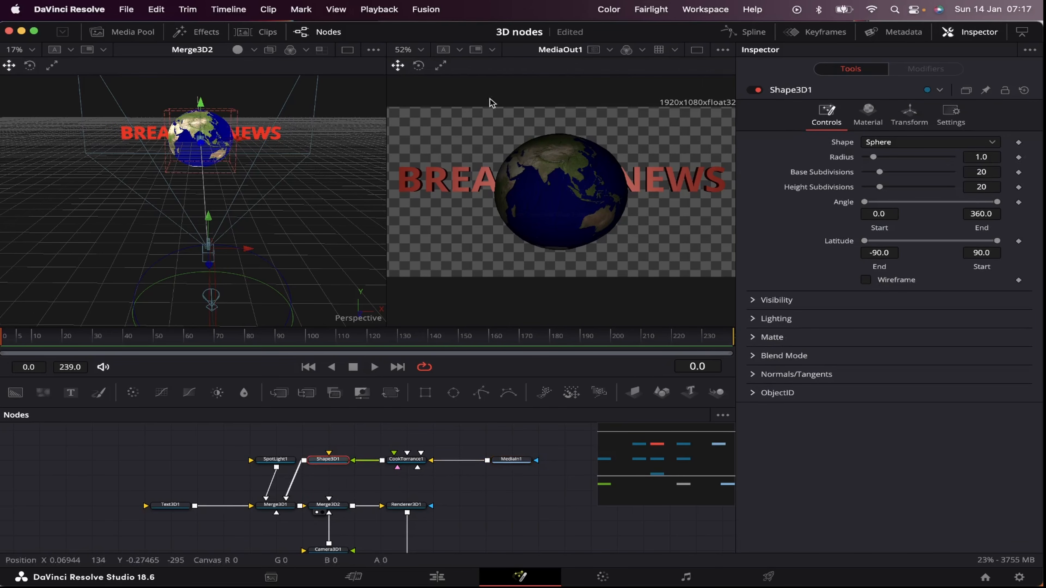
click(904, 122)
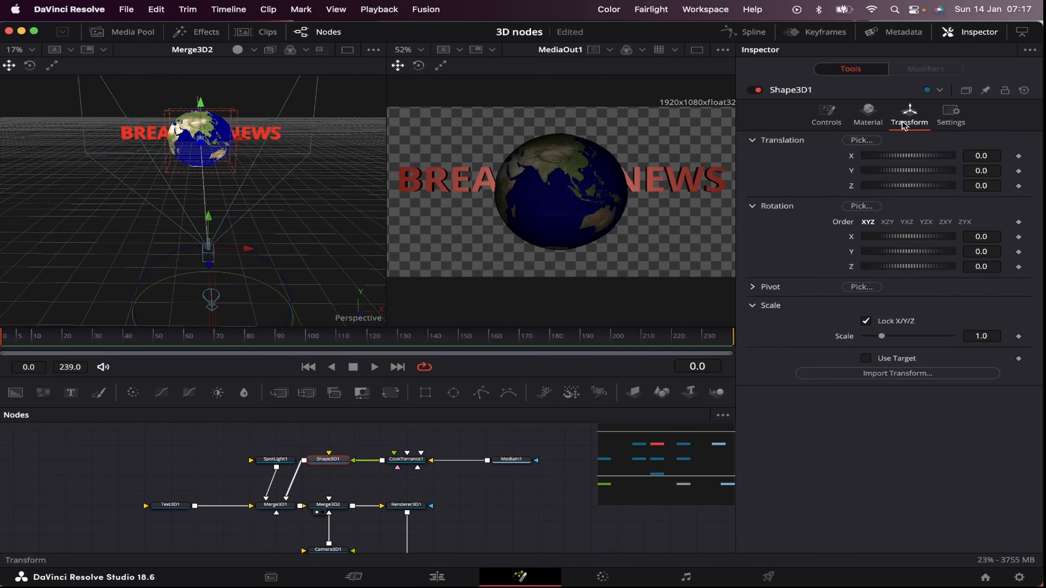
drag(892, 252, 934, 254)
drag(949, 253, 962, 252)
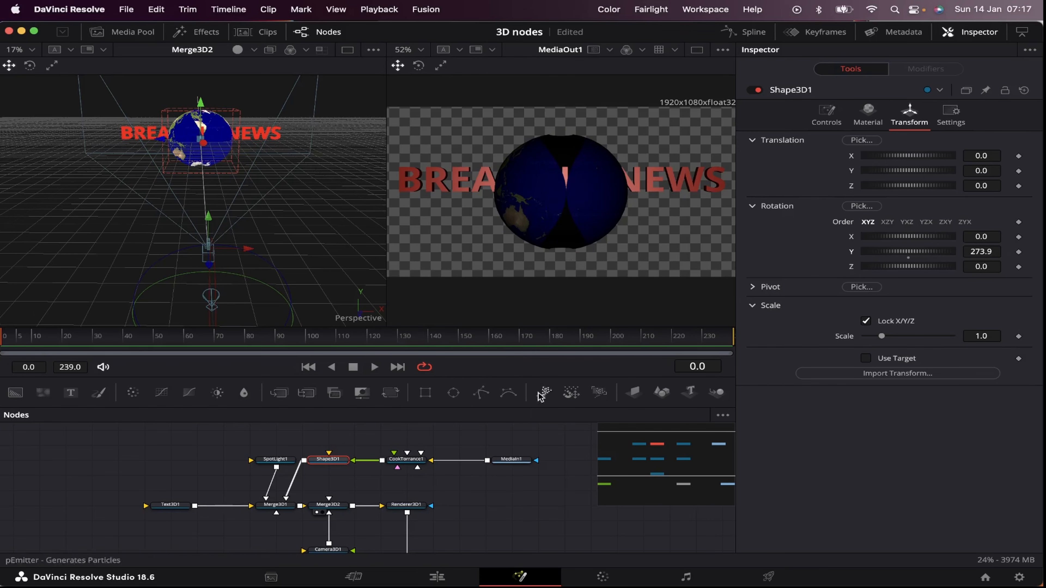
Step: Enlarge the Earth texture with a Transform node after MediaIn1 so it covers the sphere, and set Shape3D1's Y rotation to about 114.8
click(507, 461)
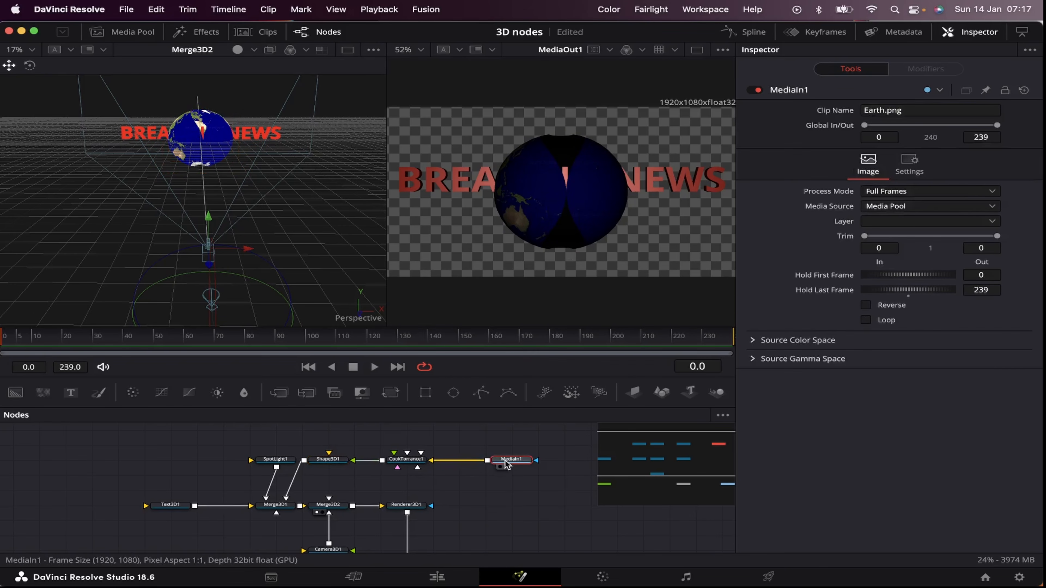
key(shift+space)
text(trans)
key(Return)
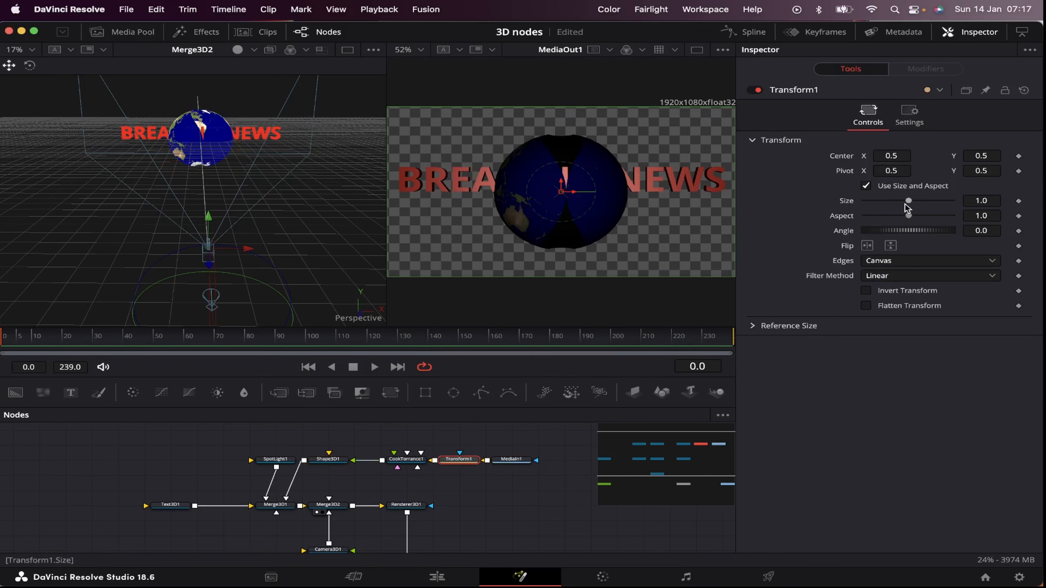
drag(905, 203, 990, 203)
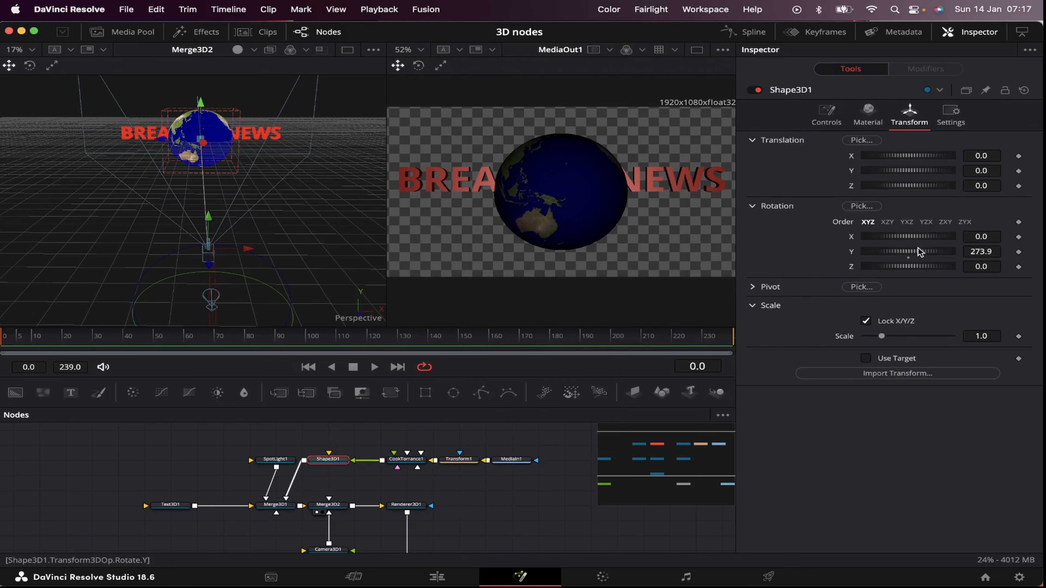
drag(920, 251, 850, 265)
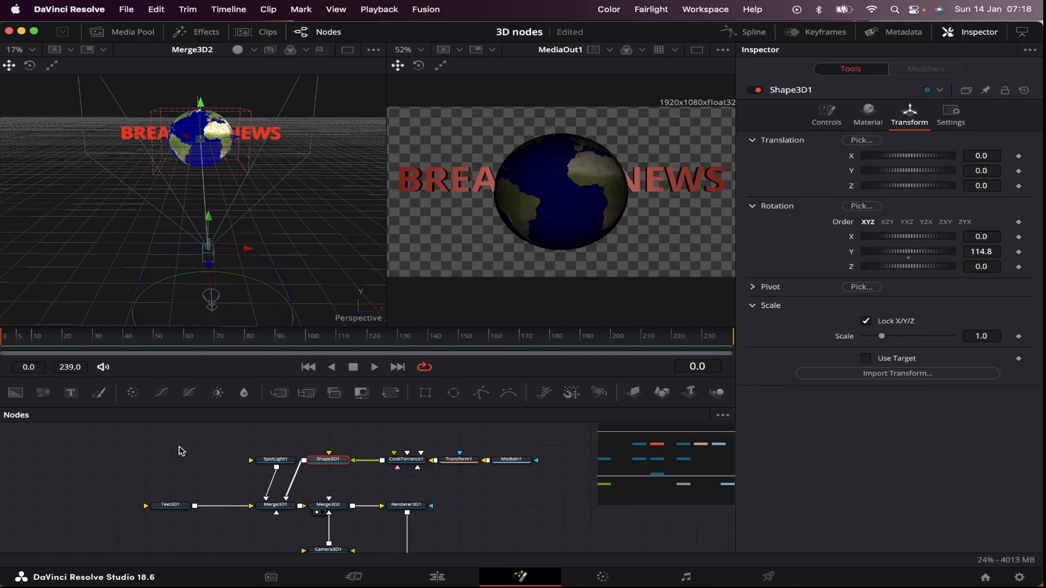
Step: Move the Text3D1 text in front of the globe with a Z translation of about 1.26
click(177, 511)
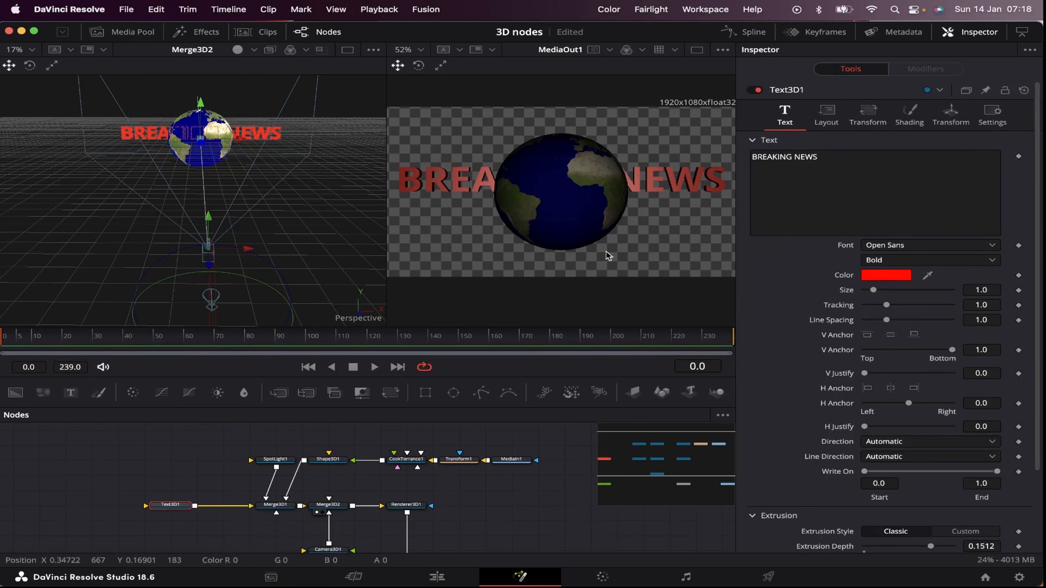
click(953, 120)
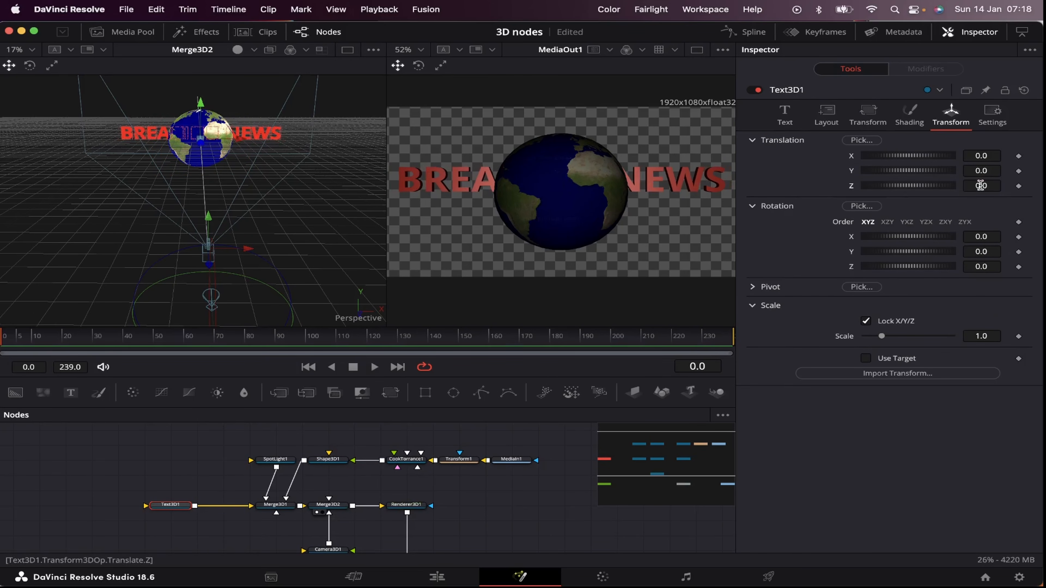
drag(980, 185, 1036, 186)
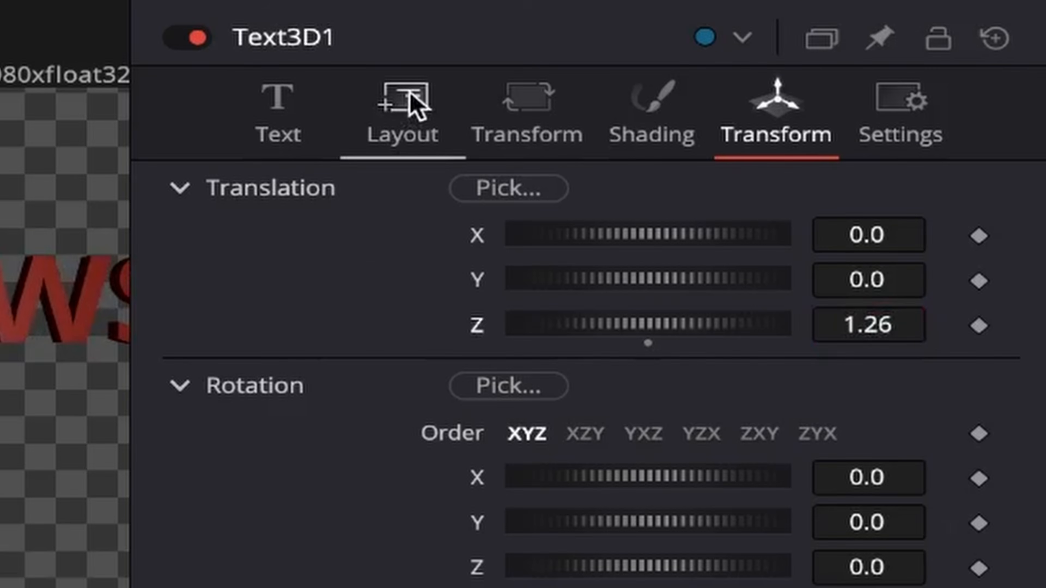
Step: Arrange the Text3D1 text in a Circle layout rotated 90 degrees about X, and rotate its characters about X so they stand upright
click(830, 111)
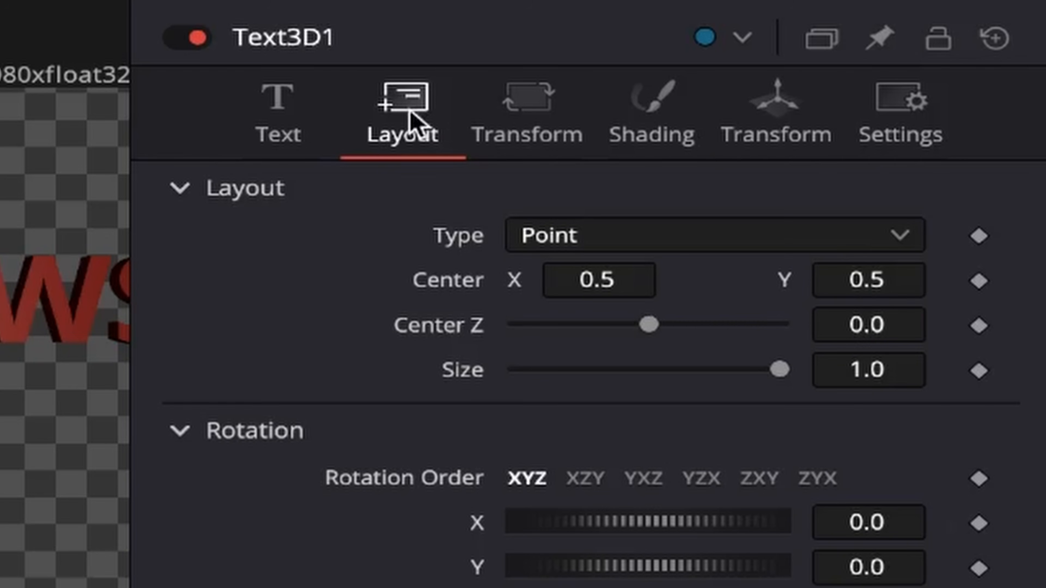
click(537, 235)
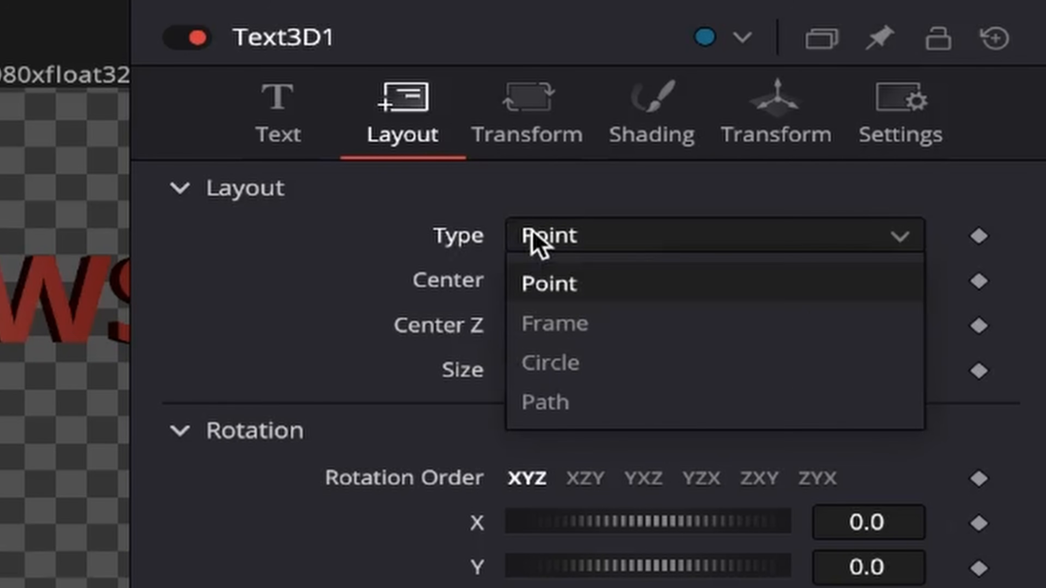
click(560, 355)
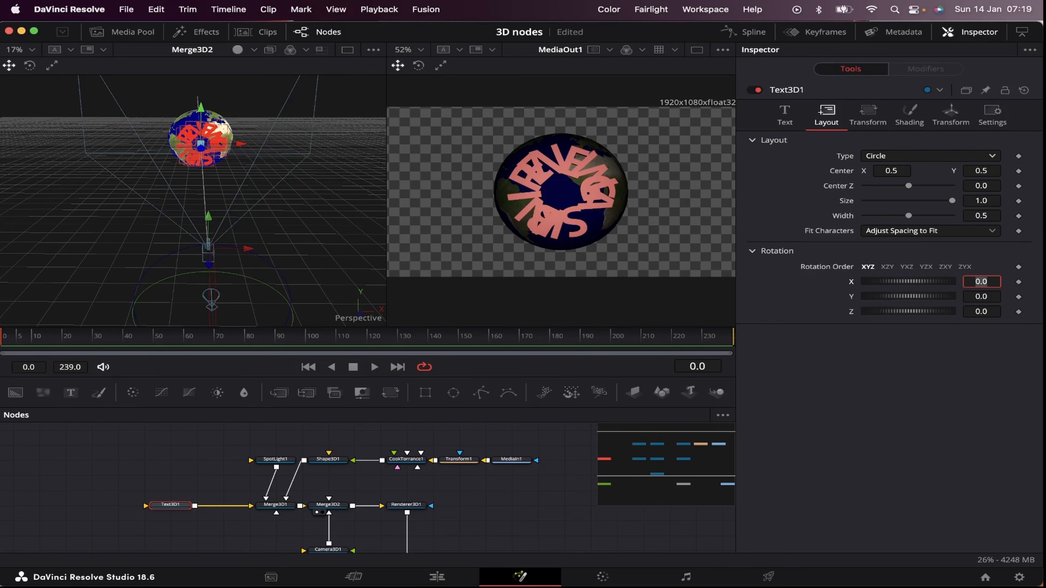
key(Return)
click(867, 116)
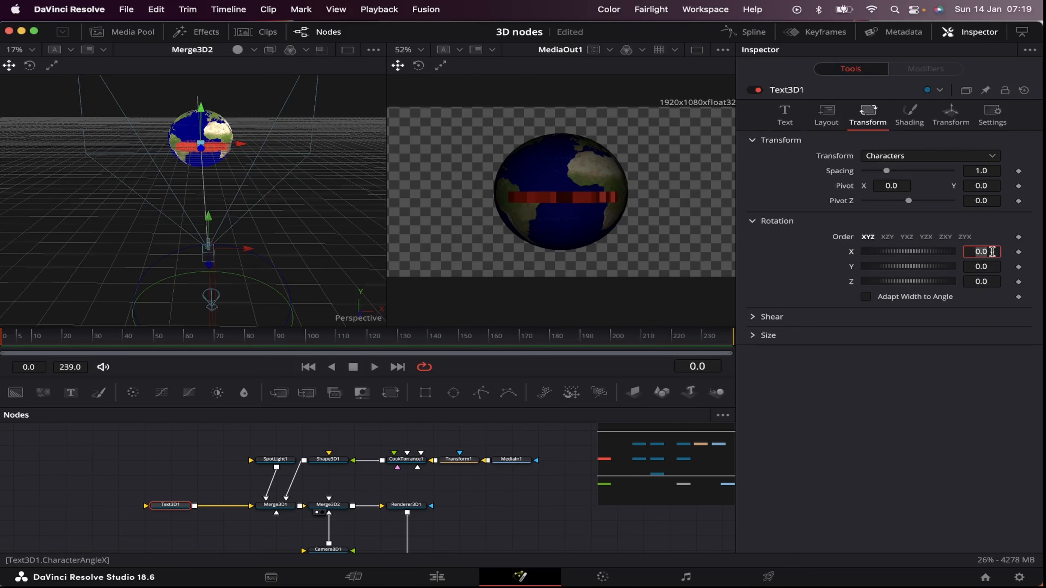
key(Return)
Step: Set the circular text layout's width to 3.0 and lower Text3D1 to a Y translation of about -0.218
click(827, 116)
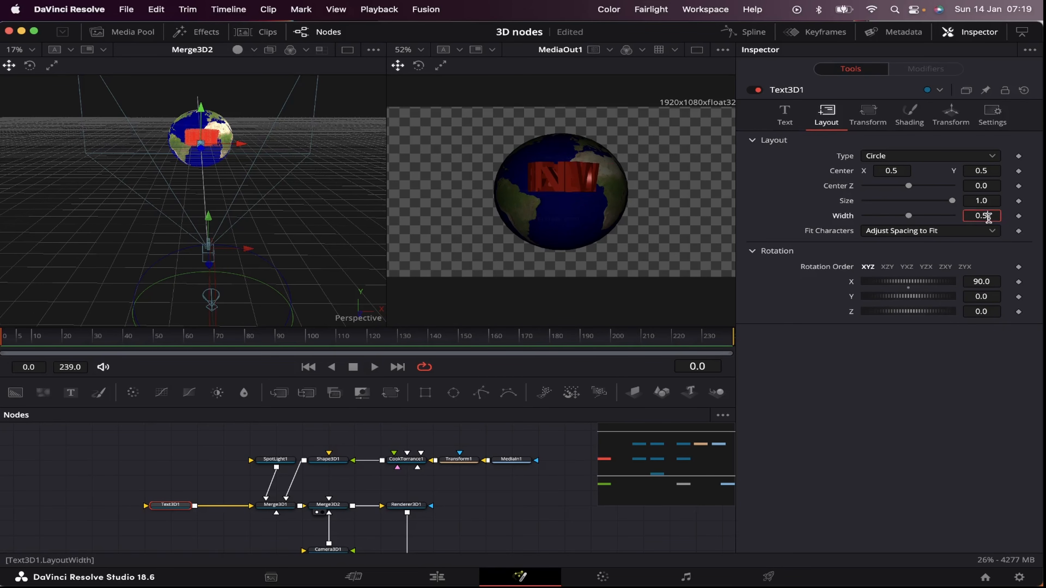
text(3)
key(Tab)
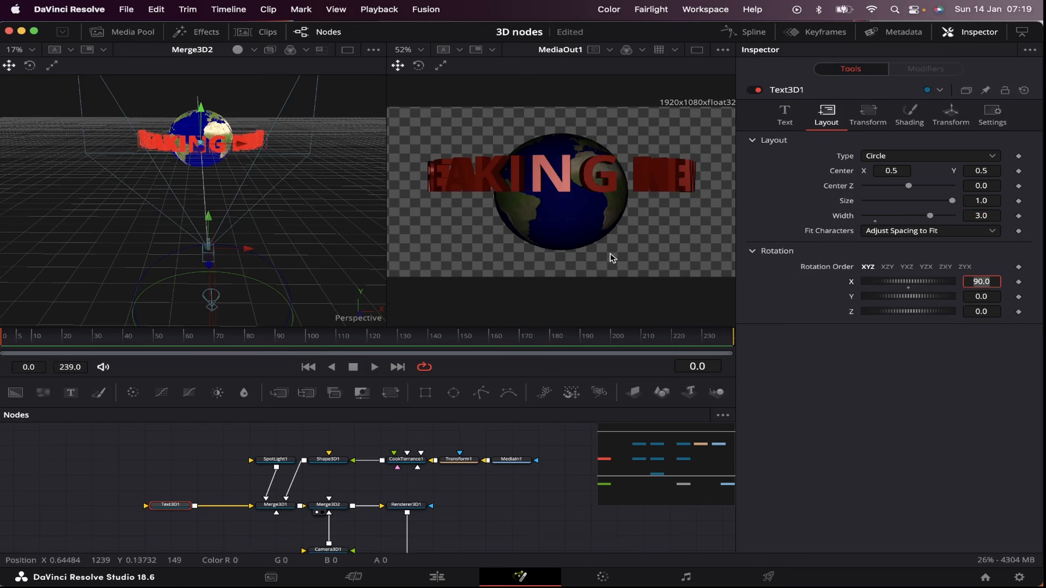
key(Return)
click(952, 120)
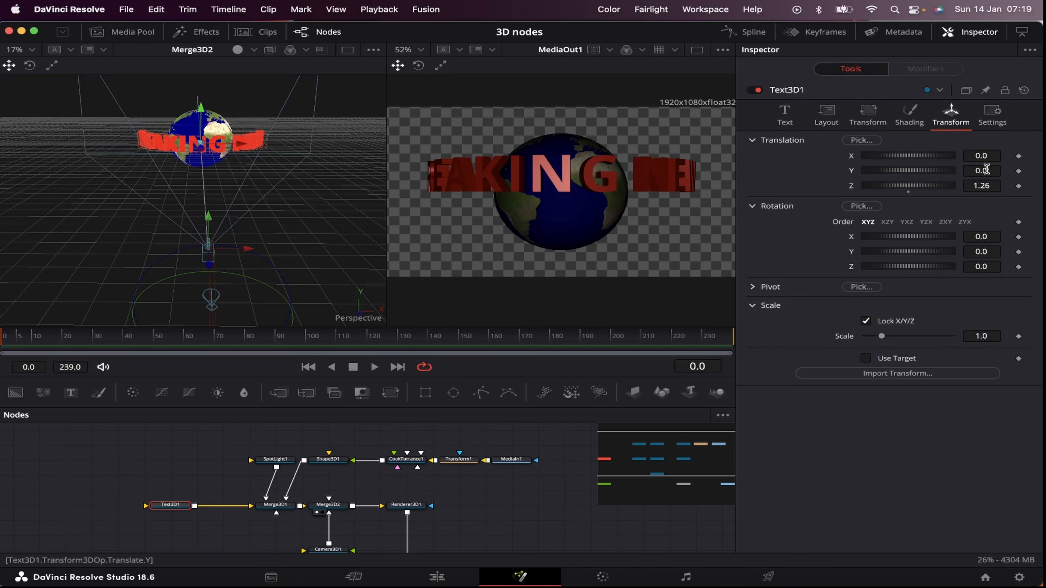
drag(986, 169, 962, 169)
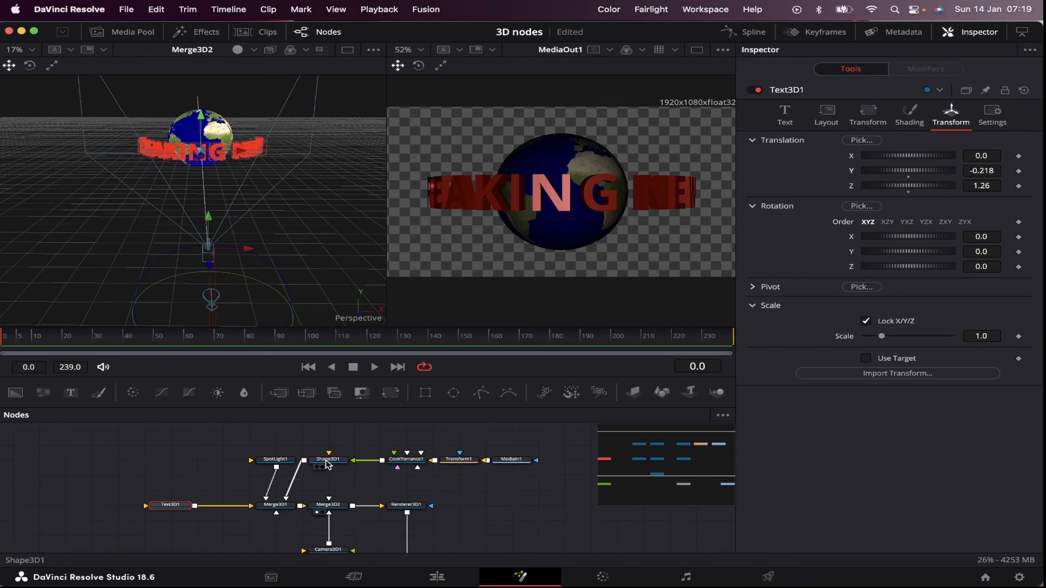
Step: Set the intensity of SpotLight1 to about 0.669
click(275, 459)
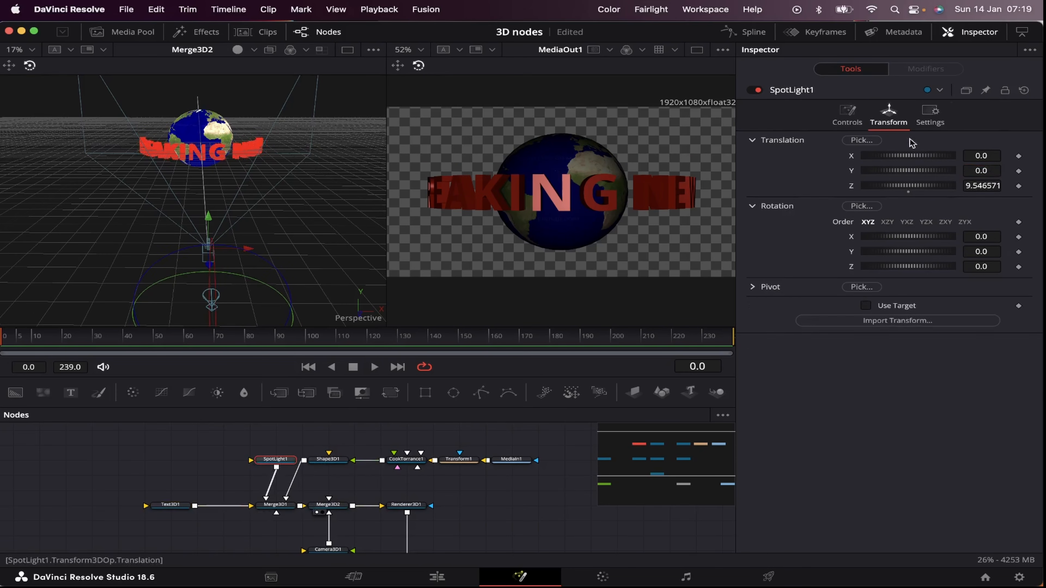
click(847, 118)
drag(909, 222, 922, 223)
Step: Tilt the combined globe and text by setting Merge3D1's Z rotation to about 13.2
scroll(270, 520, down, 2)
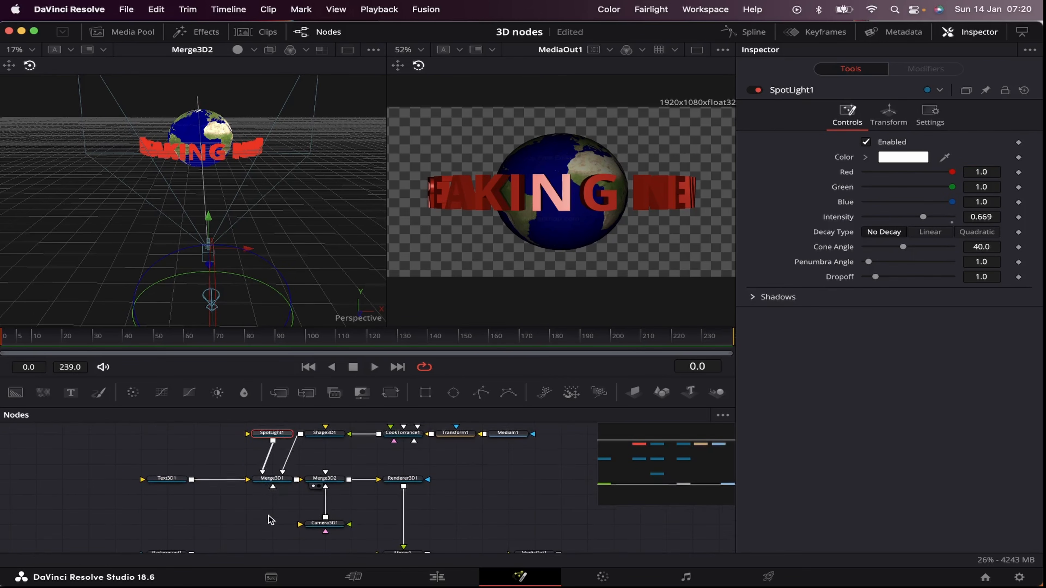
click(272, 479)
click(890, 114)
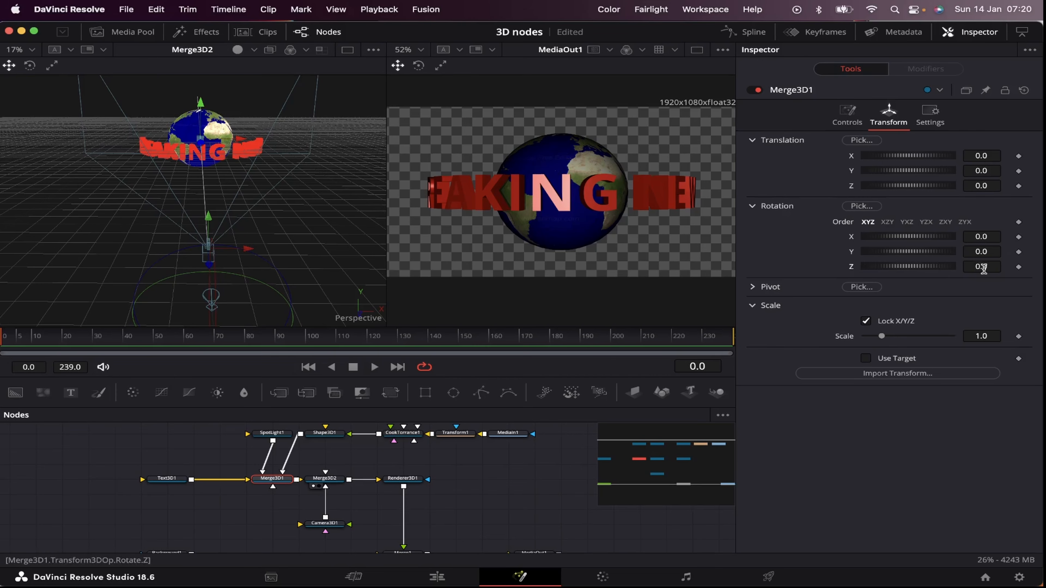
drag(984, 269, 1038, 268)
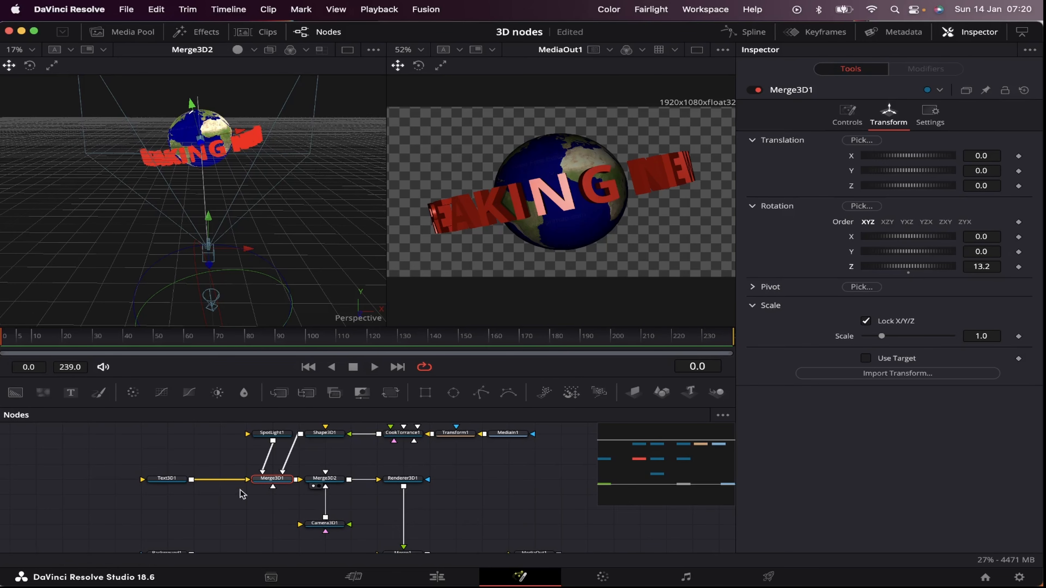
Step: Add keyframes at frame 96 for Camera3D1's X, Y and Z translation and X, Y and Z rotation
click(329, 525)
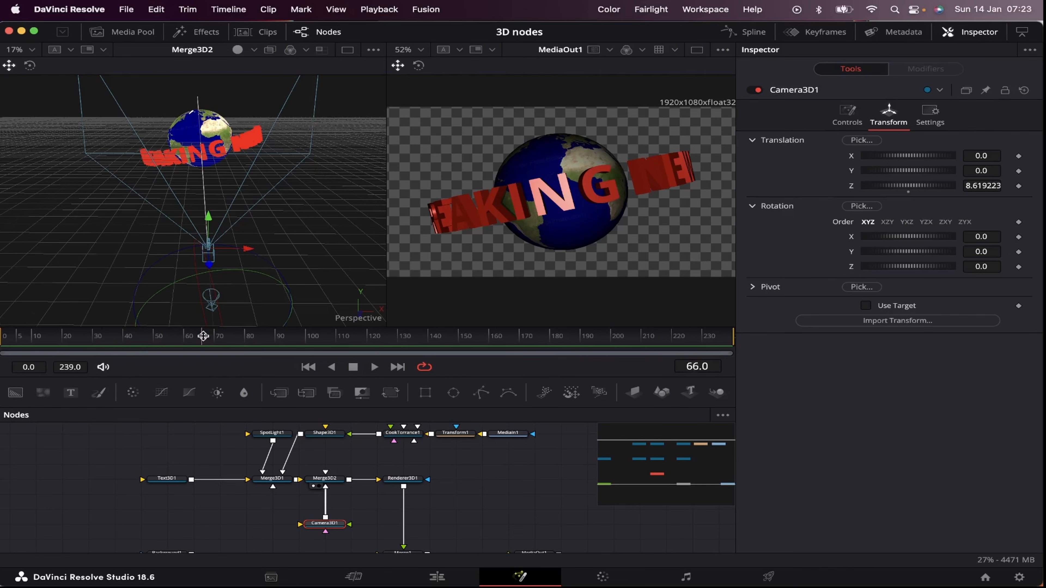
click(293, 338)
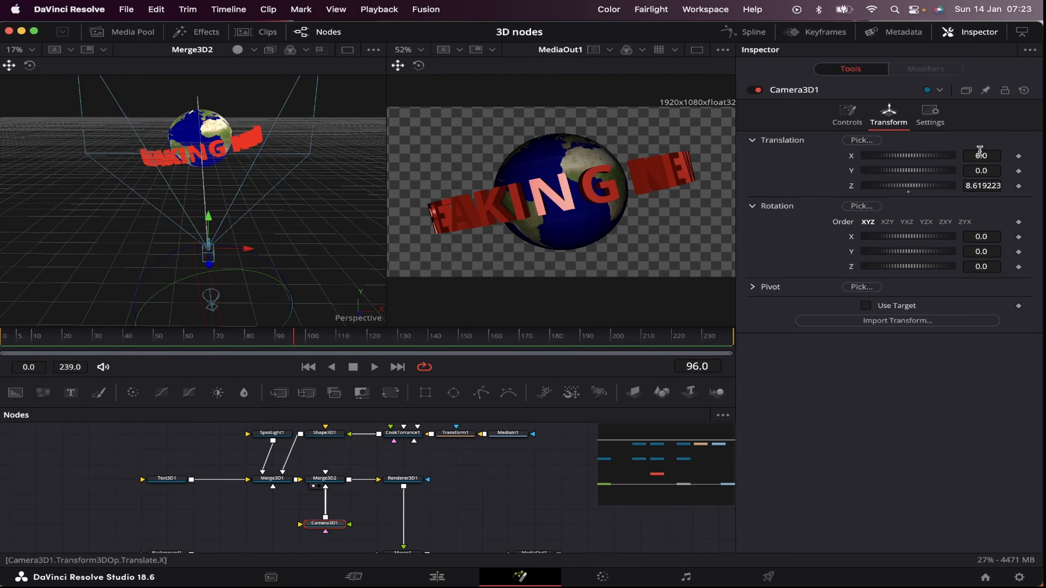
click(1019, 156)
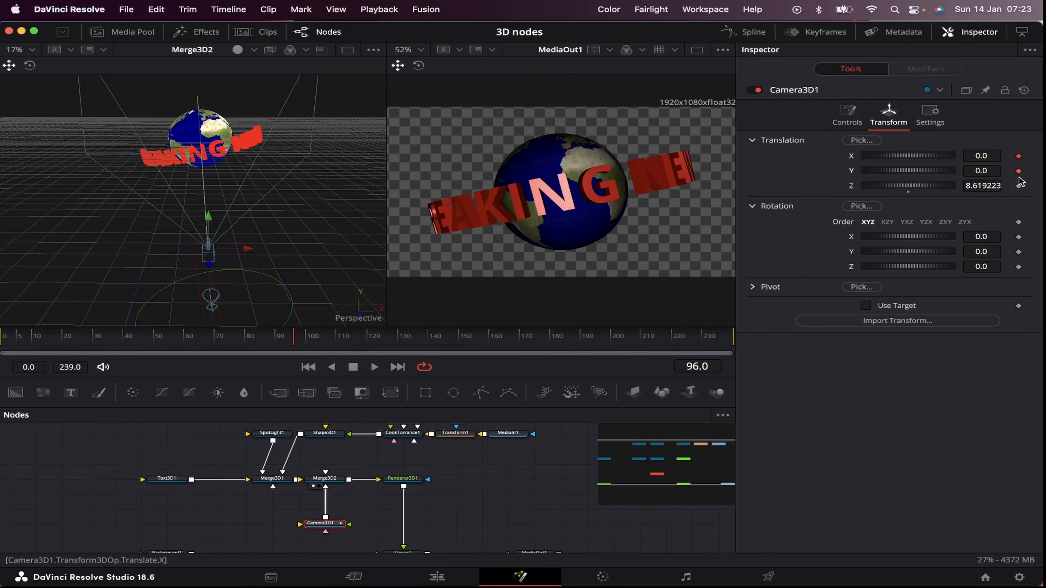
click(1019, 186)
click(1019, 237)
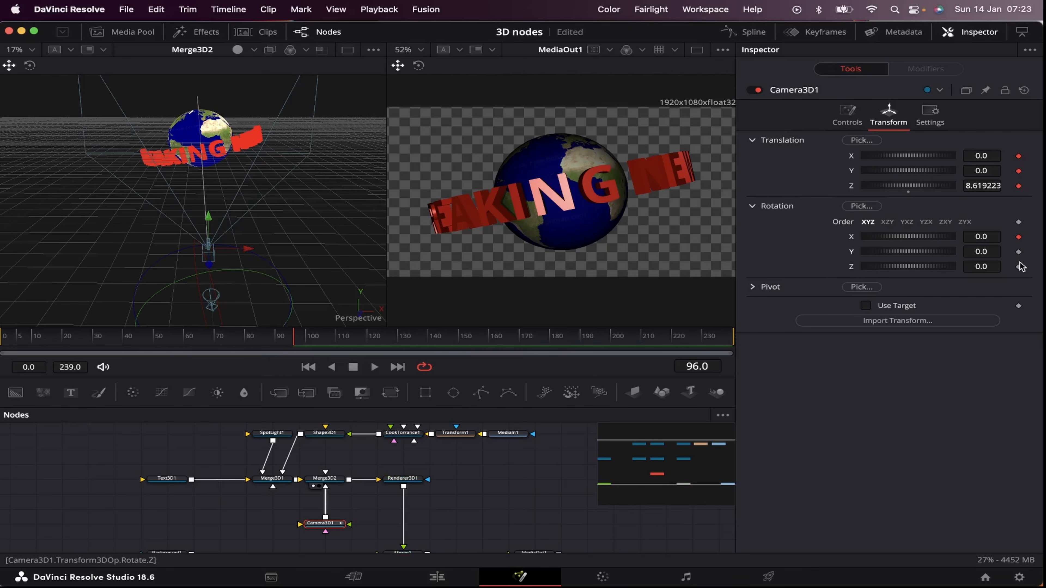
click(1019, 252)
click(1019, 267)
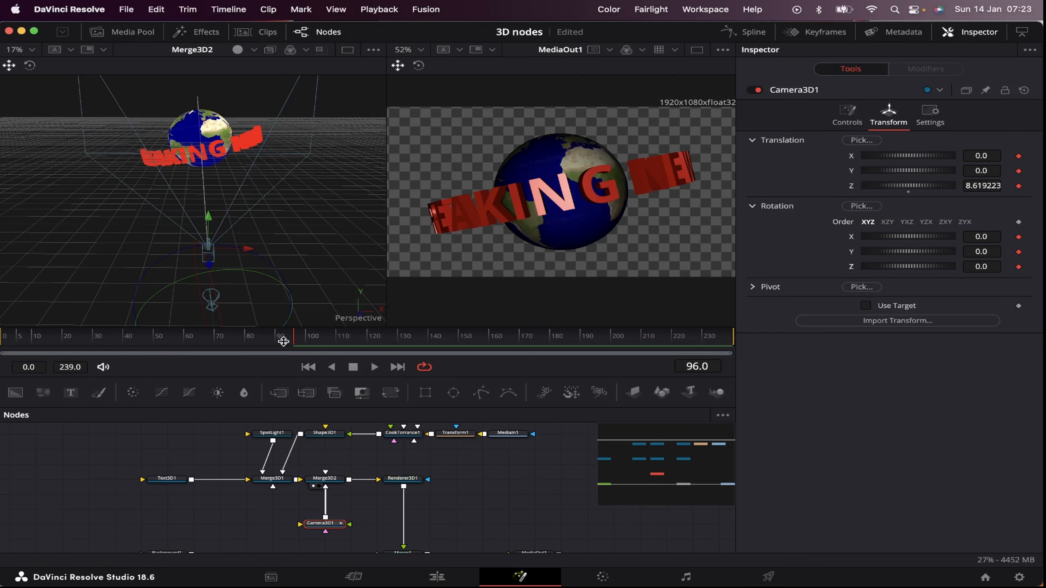
Step: At frame 0, move Camera3D1 beside the globe to an X translation of about 6.0 and Z of about -0.55
drag(283, 342, 222, 339)
drag(294, 214, 308, 324)
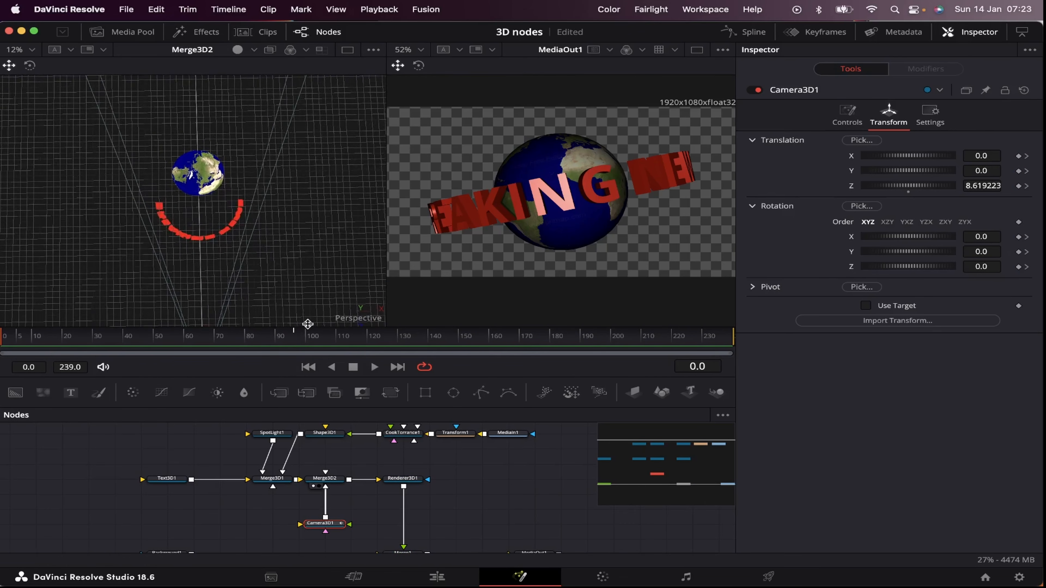
scroll(308, 324, down, 5)
drag(237, 277, 312, 279)
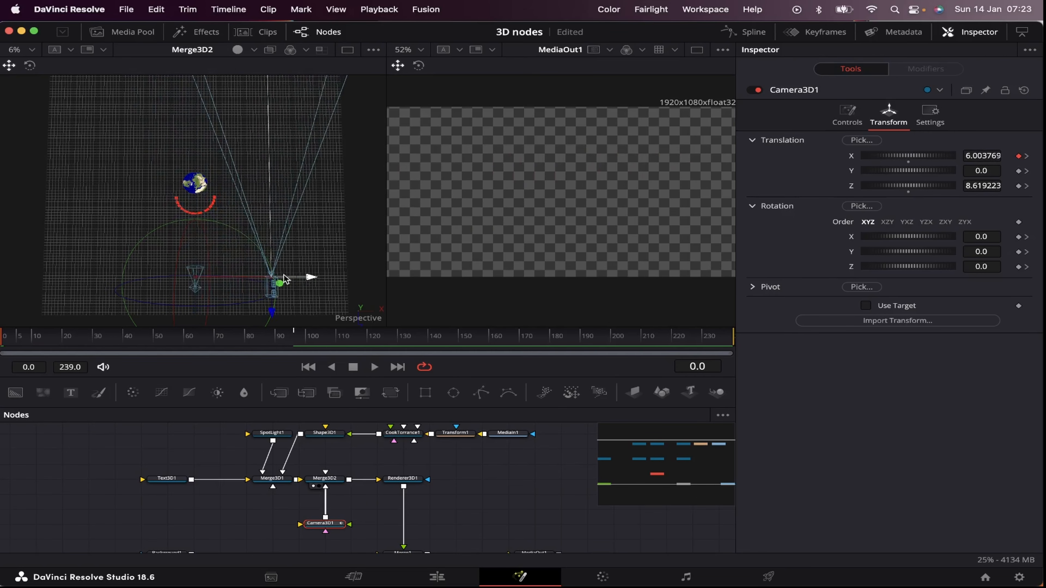
drag(273, 314, 286, 216)
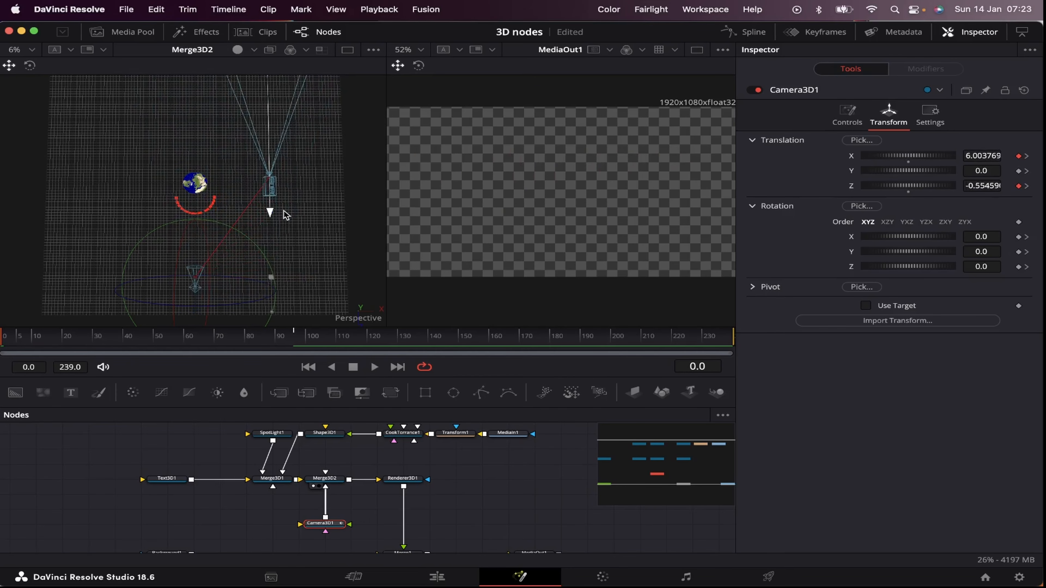
Step: Turn Camera3D1 towards the globe with a Y rotation of 90 at frame 0, and adjust its Z translation to about 0.119
click(31, 66)
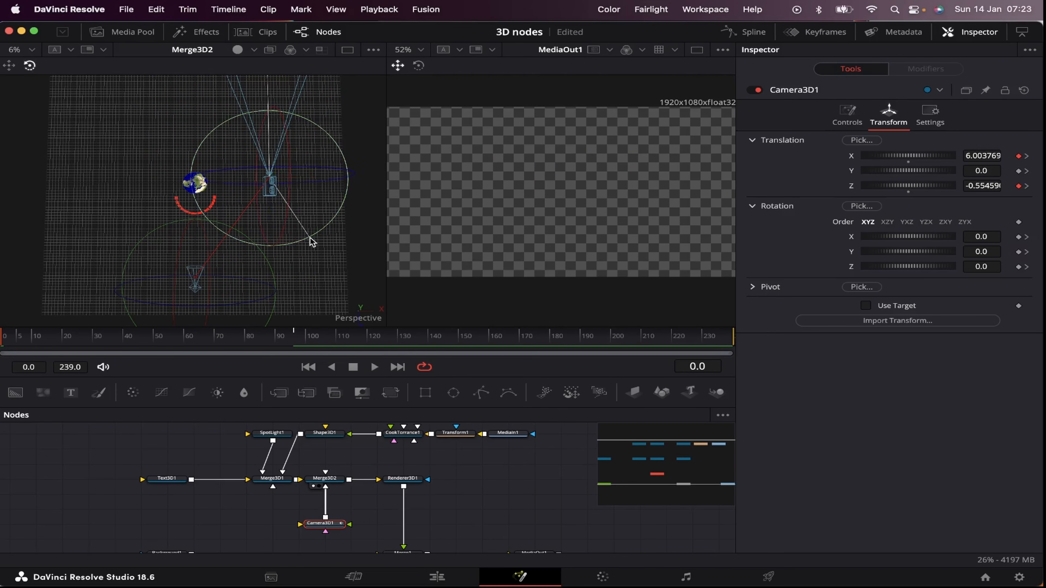
drag(310, 238, 363, 132)
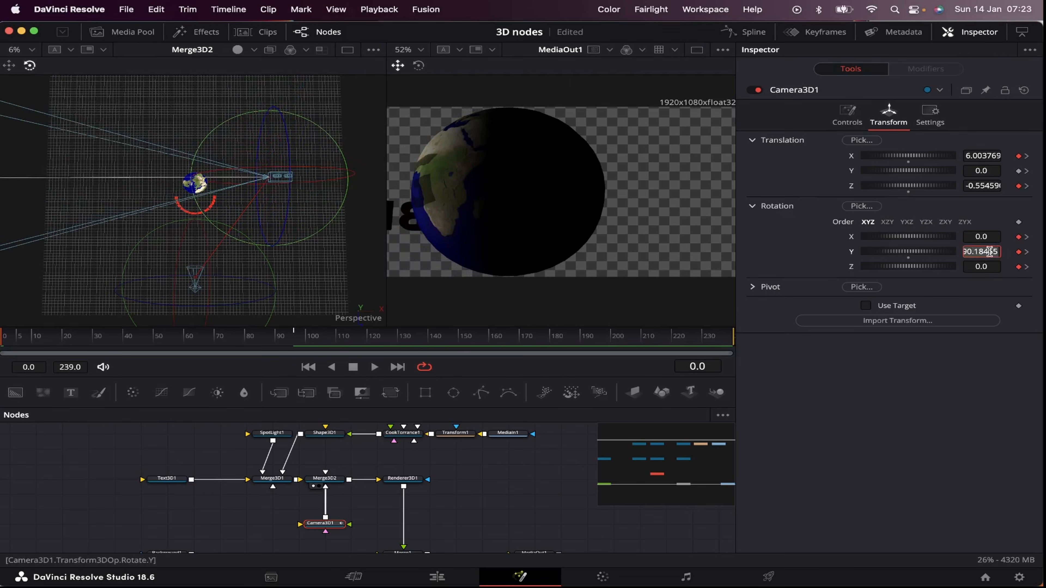
text(90)
key(Tab)
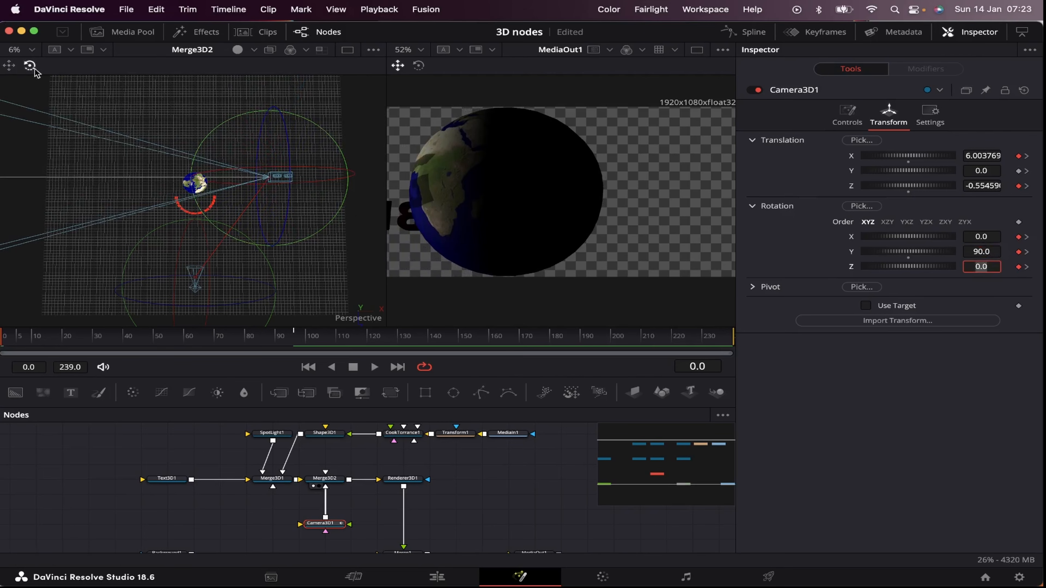
click(13, 64)
drag(269, 143, 271, 151)
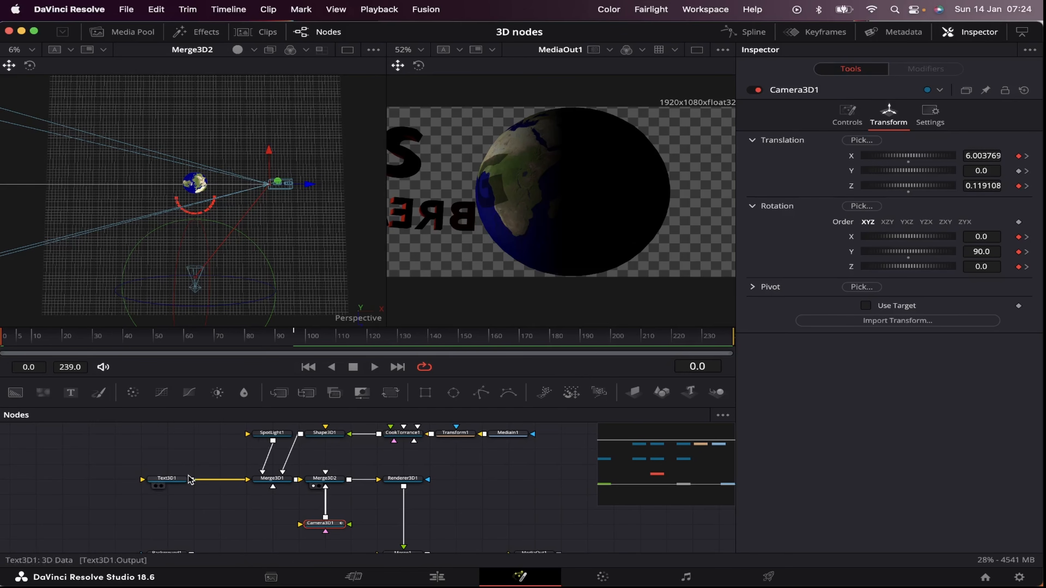
Step: Add a second Spot Light node and connect its output to Merge3D1
click(211, 447)
key(shift+space)
text(spot)
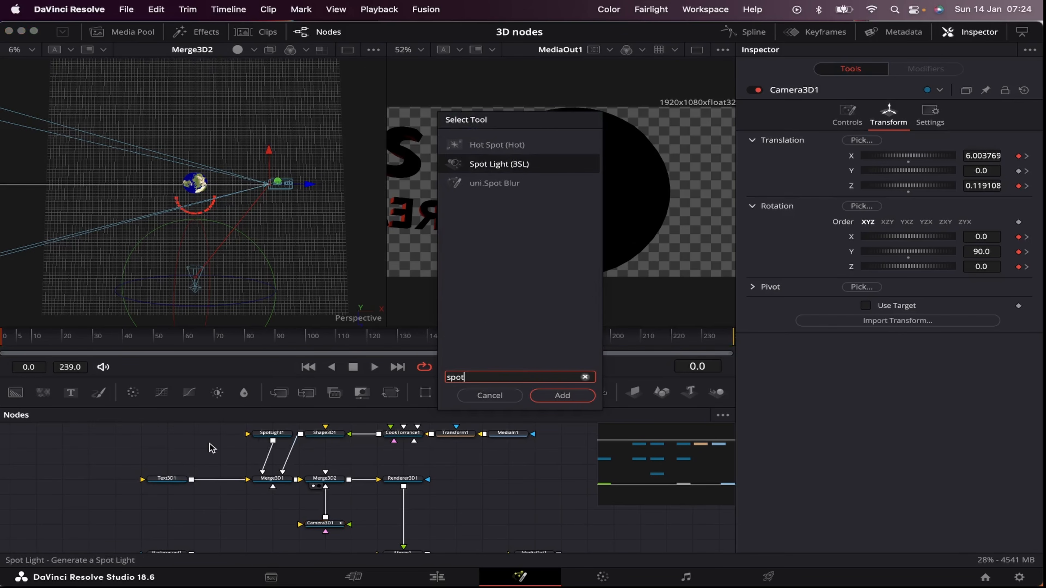
key(Return)
drag(243, 449, 272, 482)
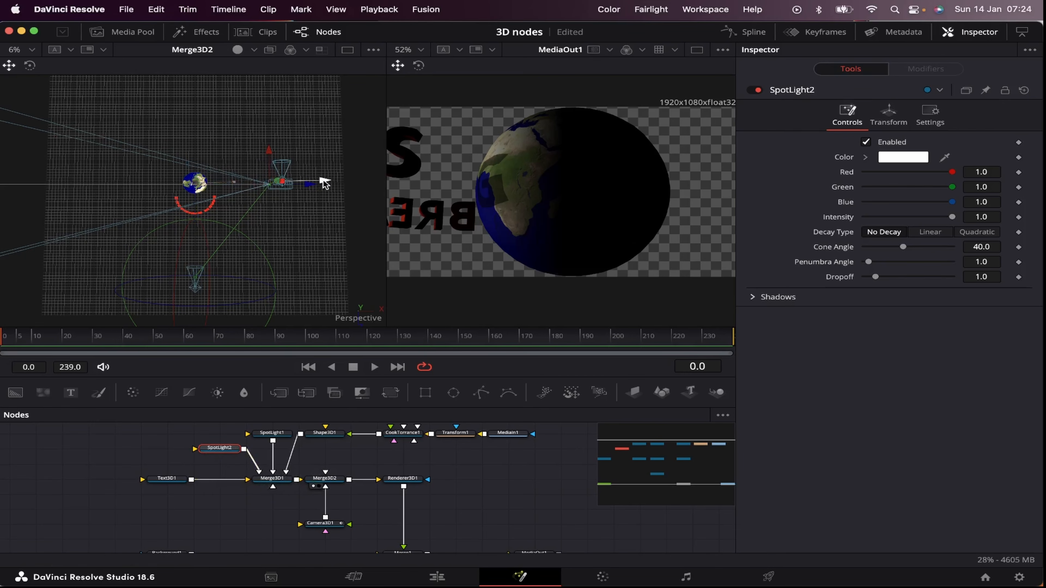
Step: Rotate SpotLight2 beside the camera so that it shines on the globe from the side
key(w)
drag(339, 236, 395, 116)
drag(392, 112, 392, 111)
Step: Set Text3D1's Z translation to 0.09 to centre the text ring on the globe, and scrub the animation up to about frame 97
click(168, 479)
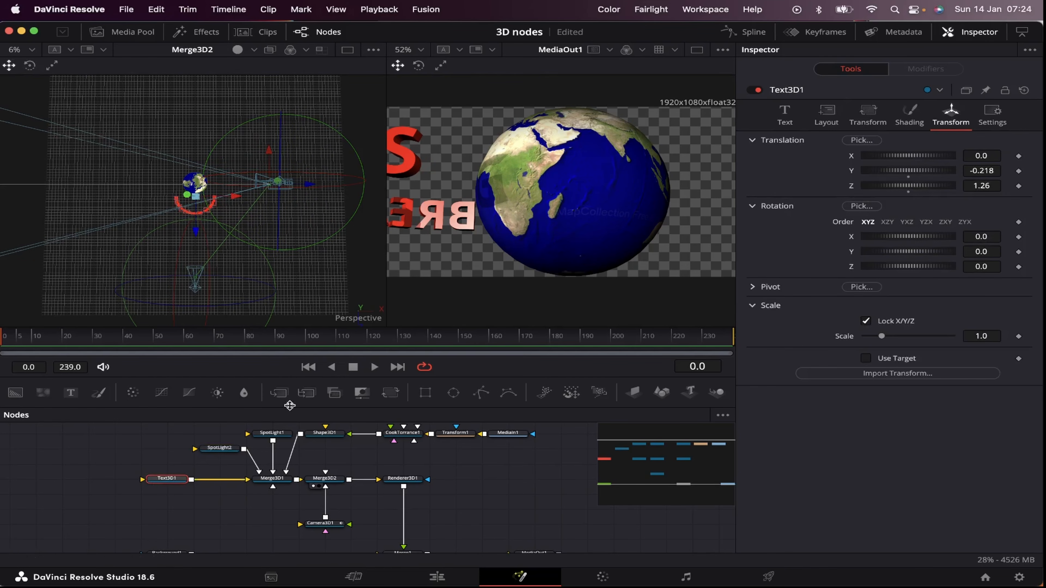
drag(982, 184, 901, 184)
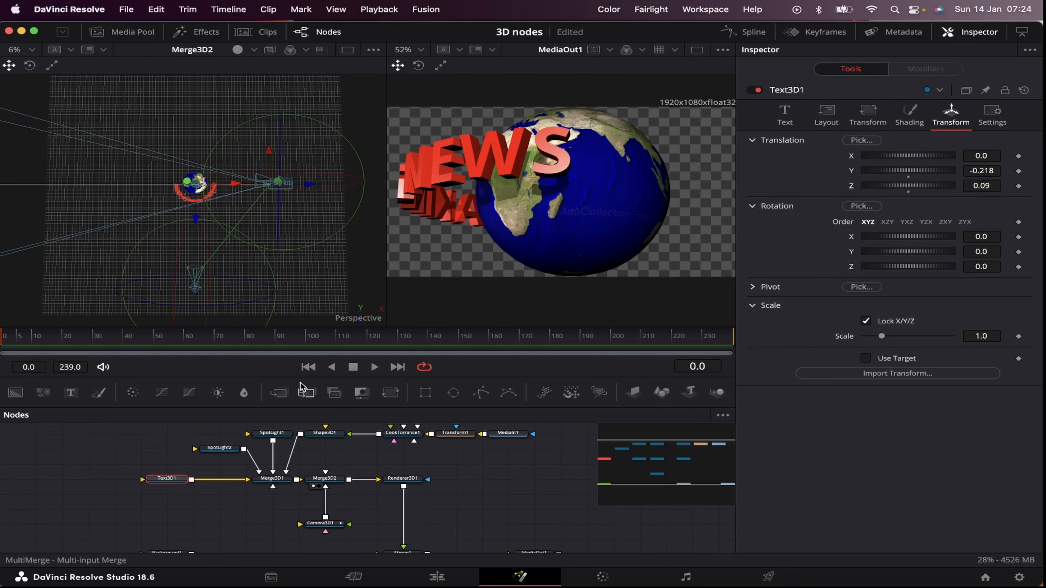
drag(18, 338, 301, 344)
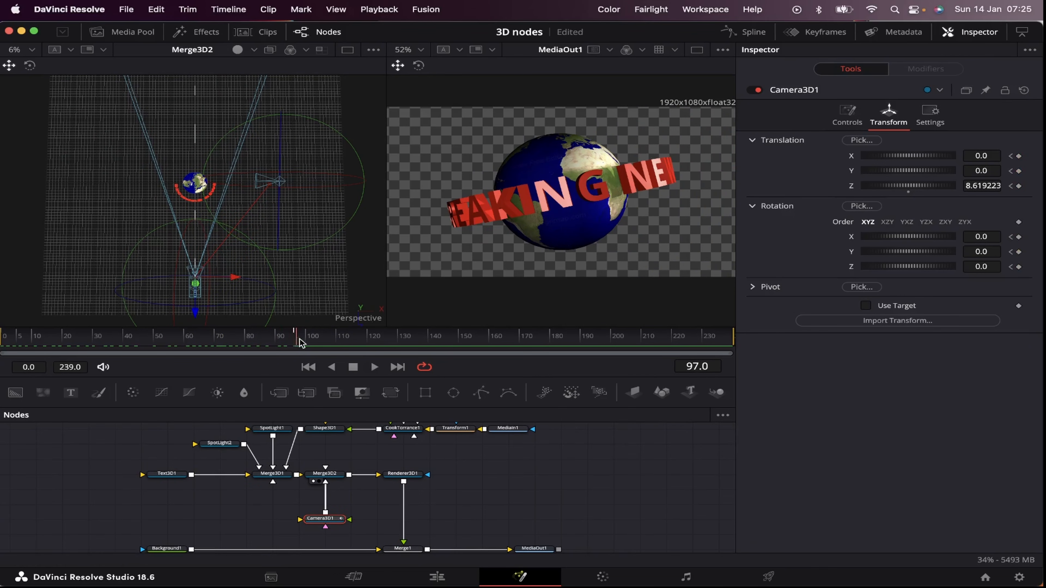
Step: Keyframe Camera3D1 farther back along Z at about frame 168, and return to frame 96
drag(414, 339, 513, 340)
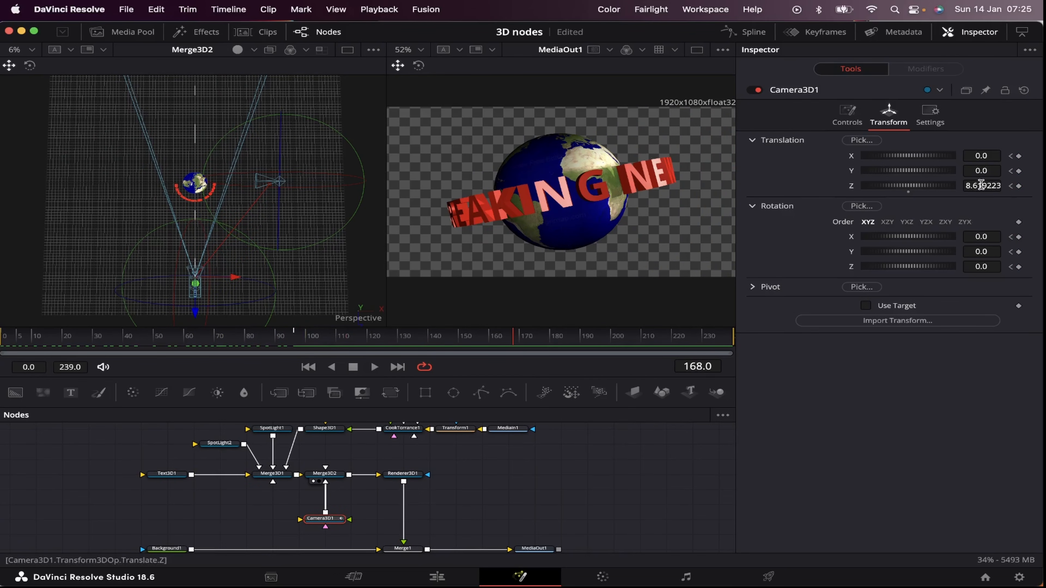
drag(982, 185, 1044, 186)
mouse_move(300, 341)
mouse_down()
mouse_move(98, 345)
mouse_move(518, 339)
mouse_move(292, 341)
mouse_up()
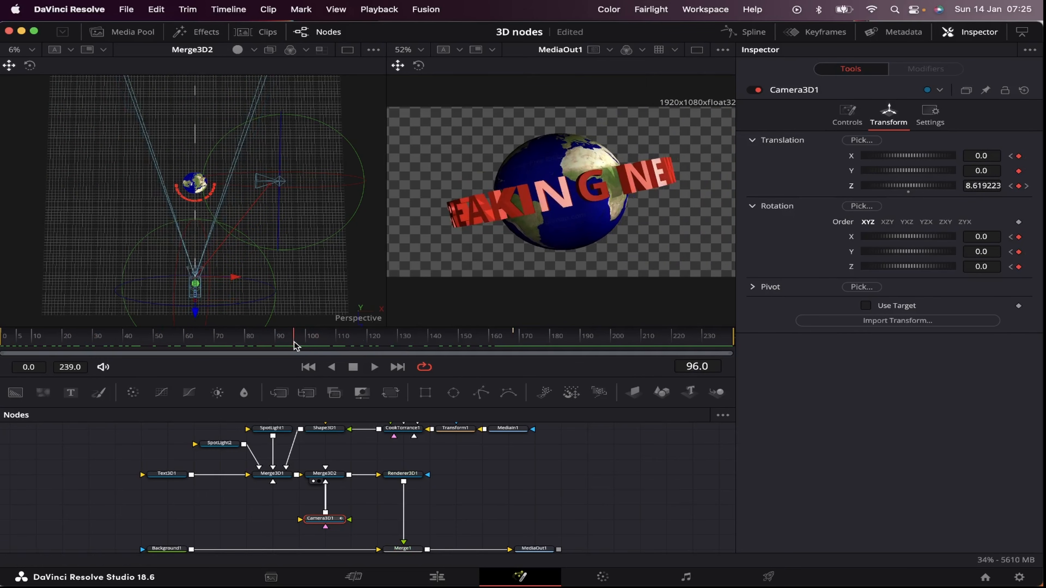
Step: Show only Camera3D1's curves in the Spline editor, enable Z Offset, and fit its curve to the view
click(744, 32)
click(723, 415)
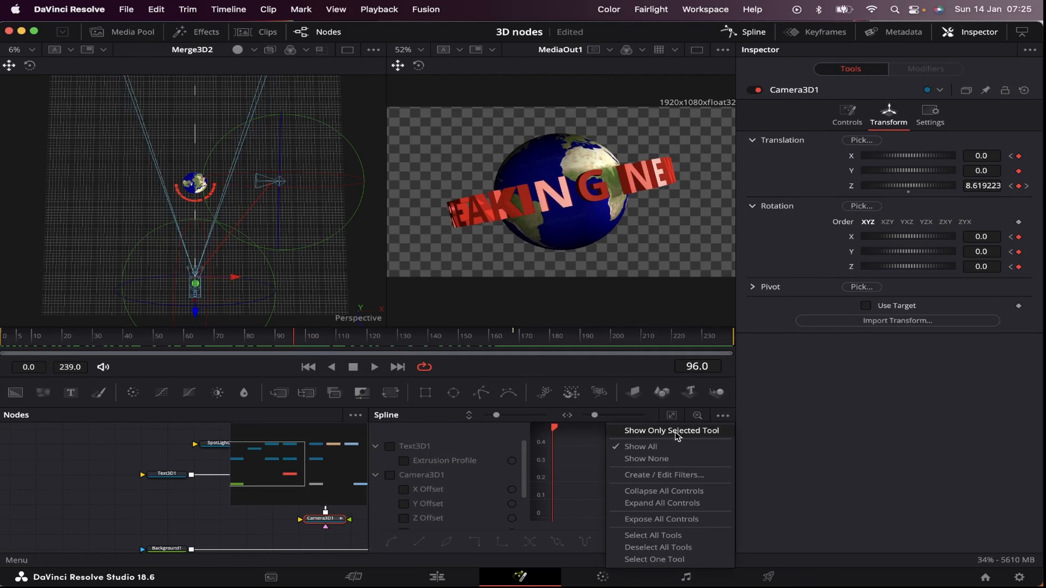
click(678, 431)
click(403, 478)
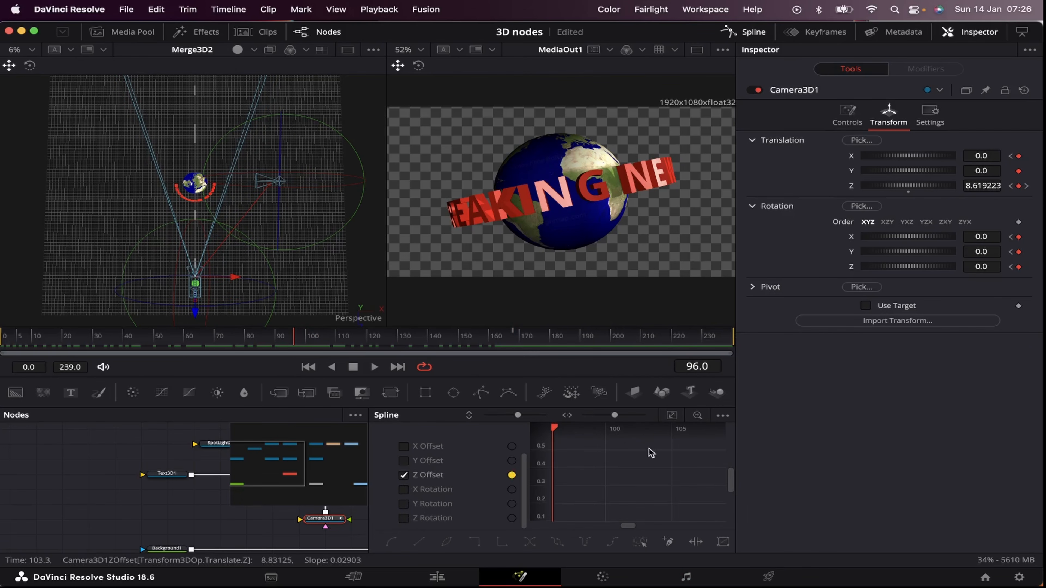
click(673, 417)
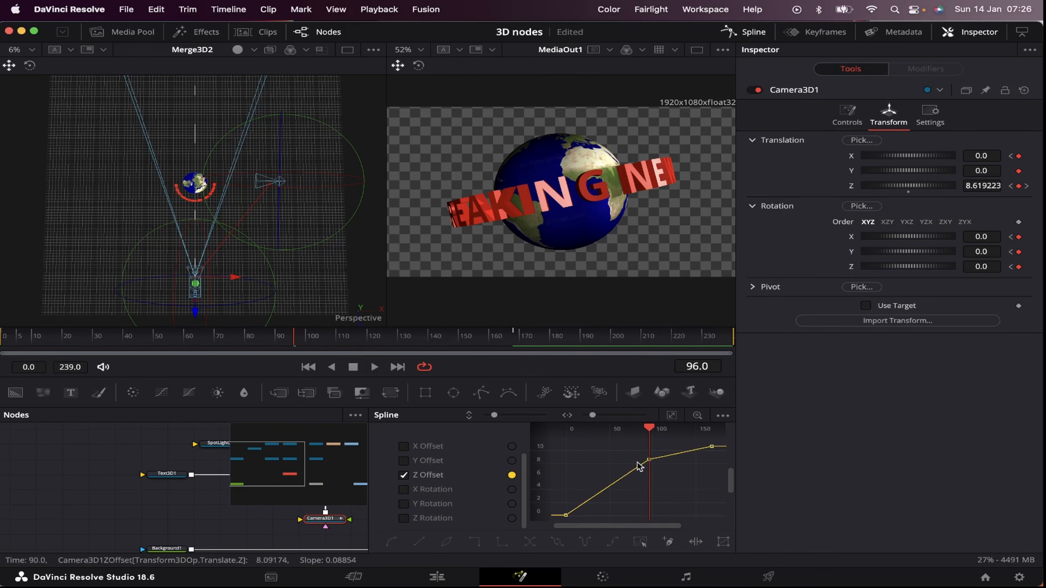
Step: Smooth the Z Offset curve at its keyframes, flatten the ease into the last one, and close the Spline editor at frame 0
drag(670, 476, 671, 478)
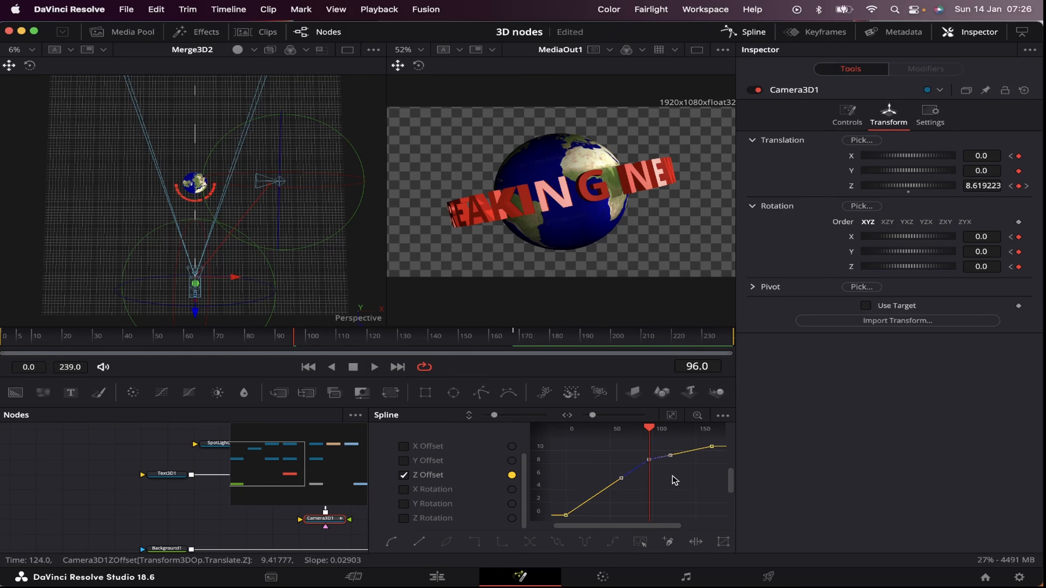
key(s)
drag(685, 442, 727, 458)
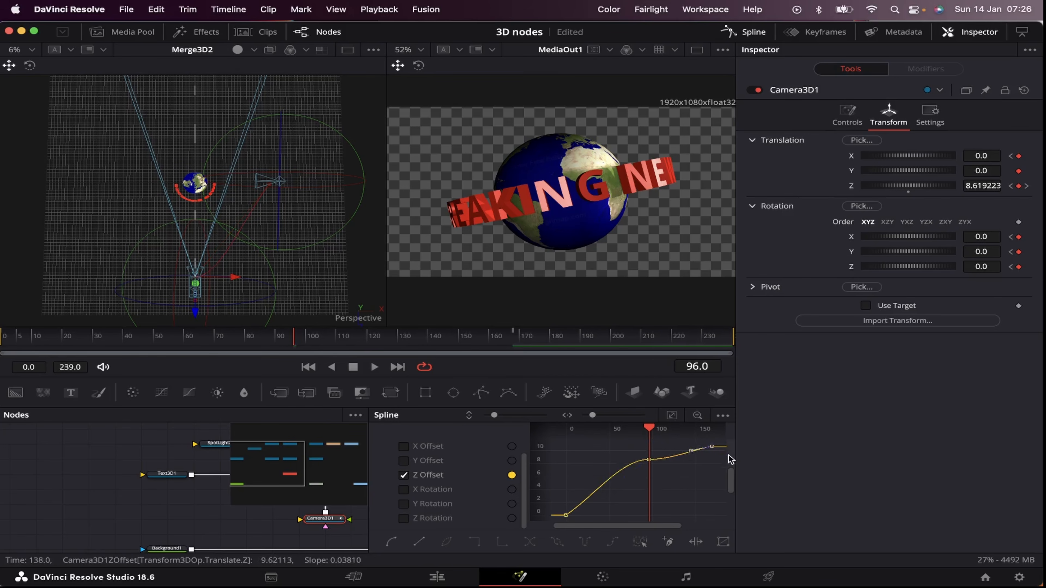
drag(522, 351, 5, 351)
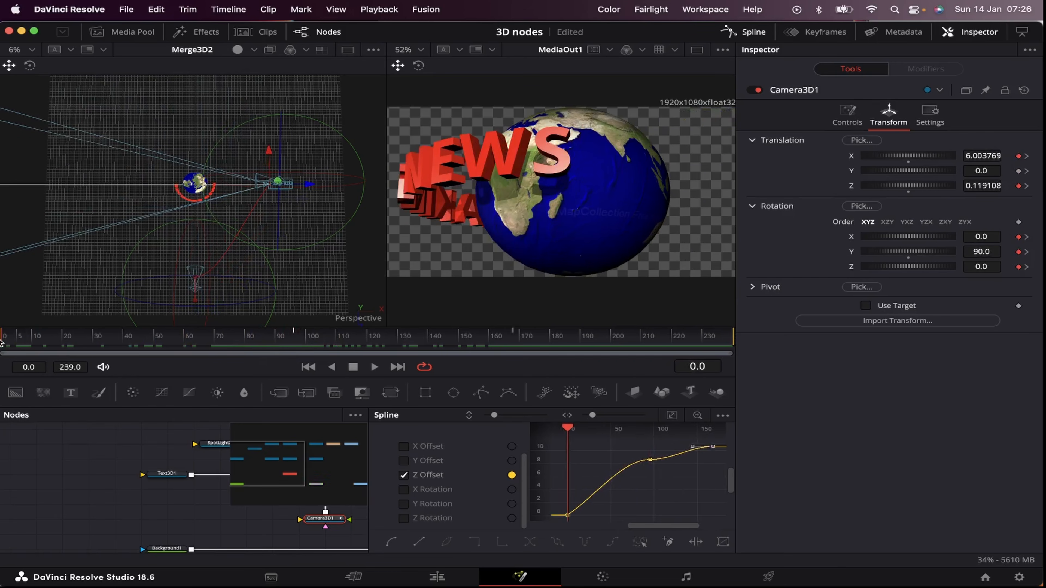
click(755, 36)
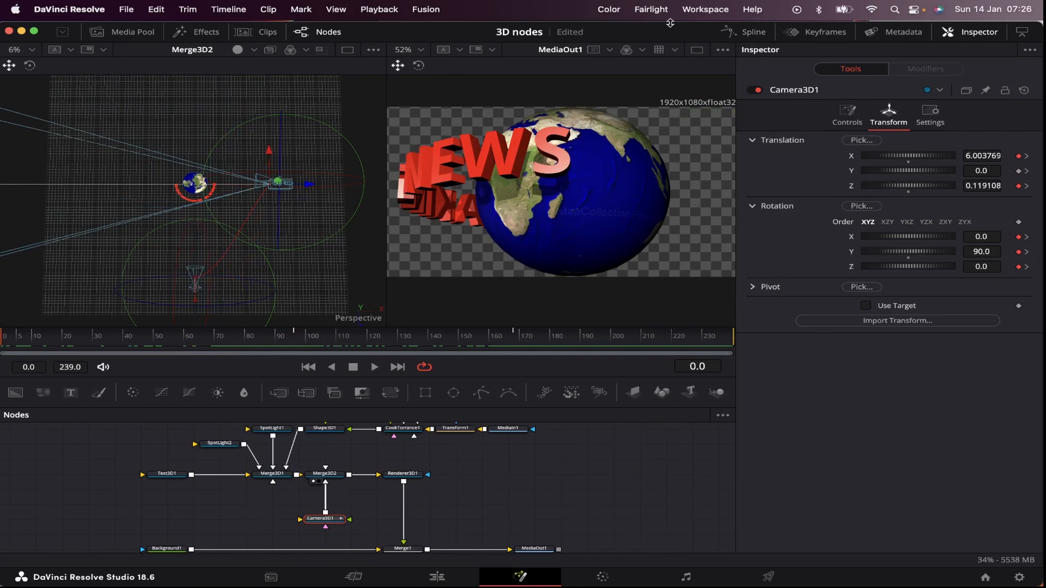
Step: Keyframe Text3D1's Y rotation at frame 0 with a value of 156.5 so the text starts at BREAKING
click(168, 473)
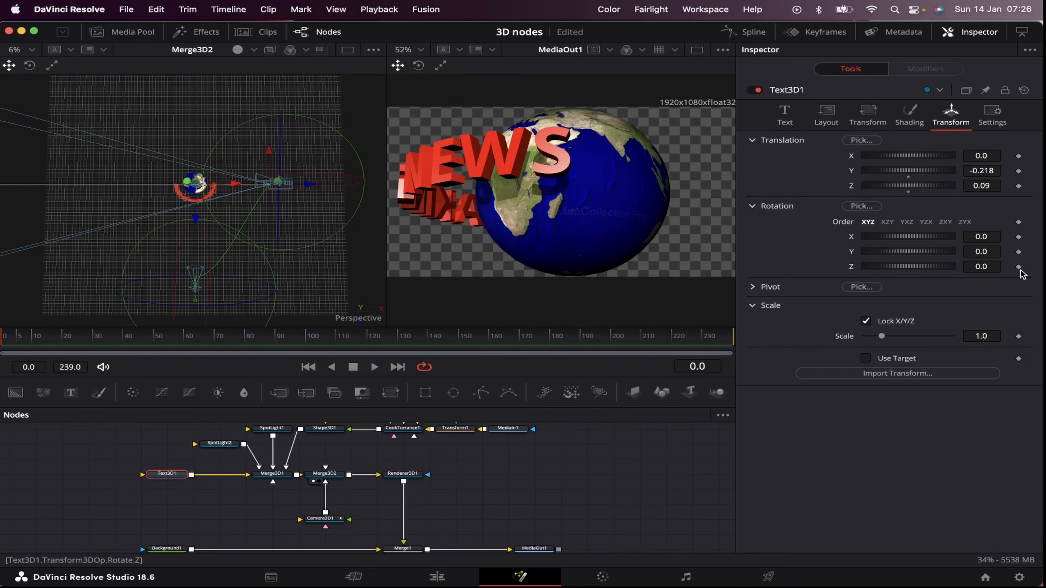
click(1019, 251)
mouse_move(918, 252)
mouse_down()
mouse_move(892, 253)
mouse_move(923, 250)
mouse_up()
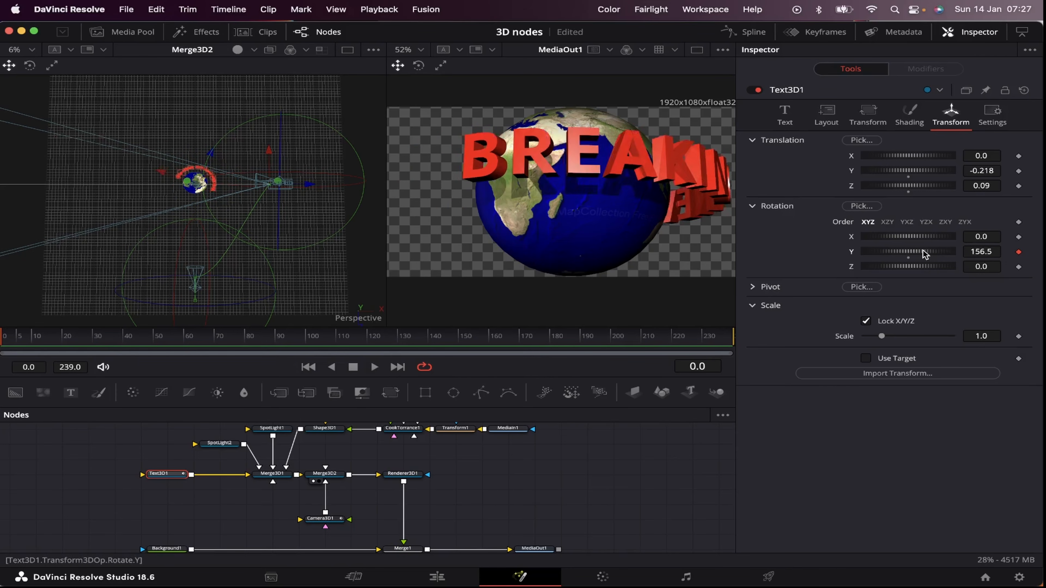
Step: Locate Camera3D1's keyframe at frame 96, and set Text3D1's Y rotation to -54.8 there so NEWS faces the camera
key(space)
click(319, 520)
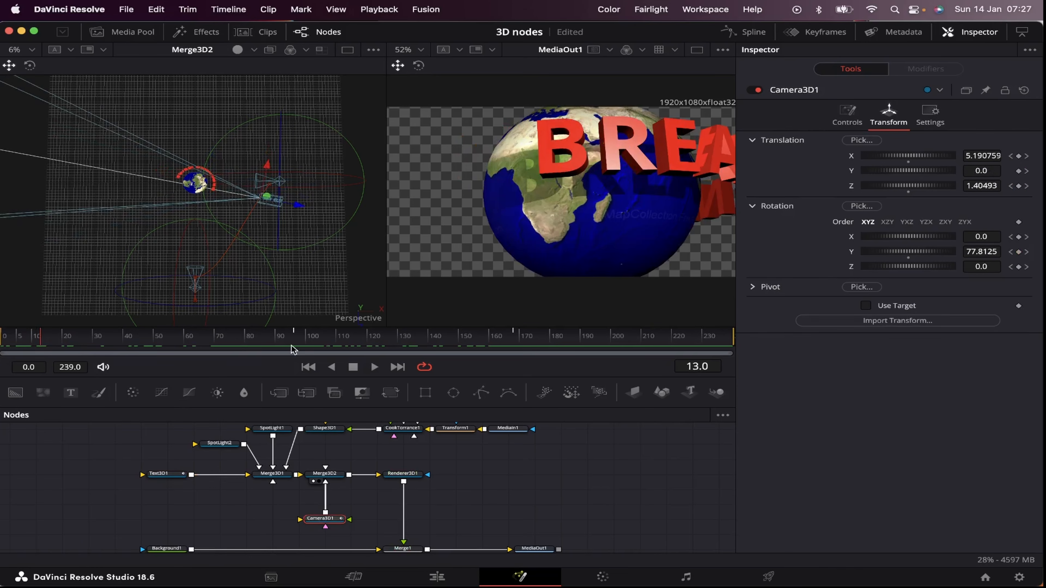
click(294, 335)
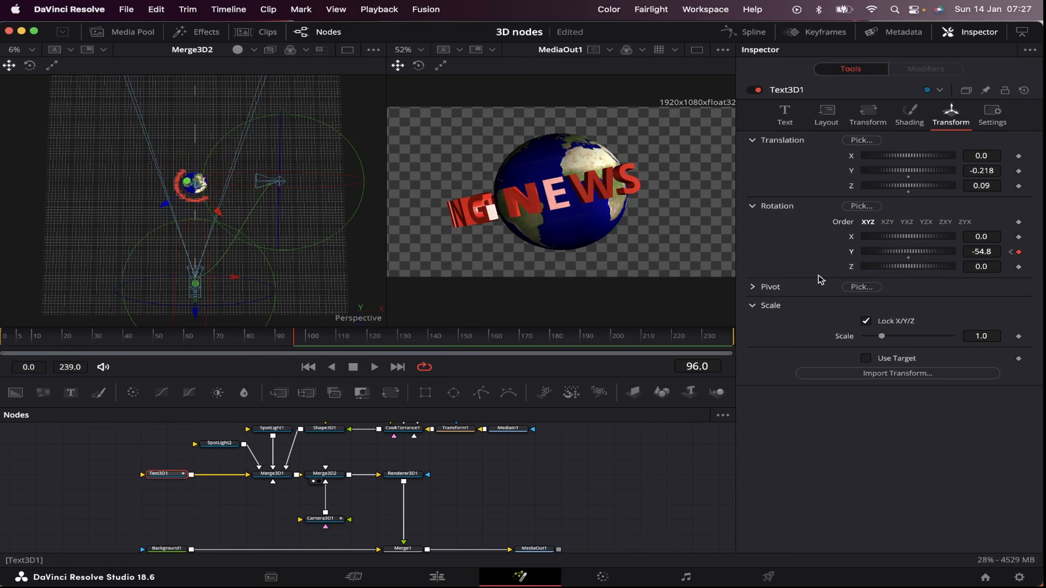
drag(186, 338, 5, 344)
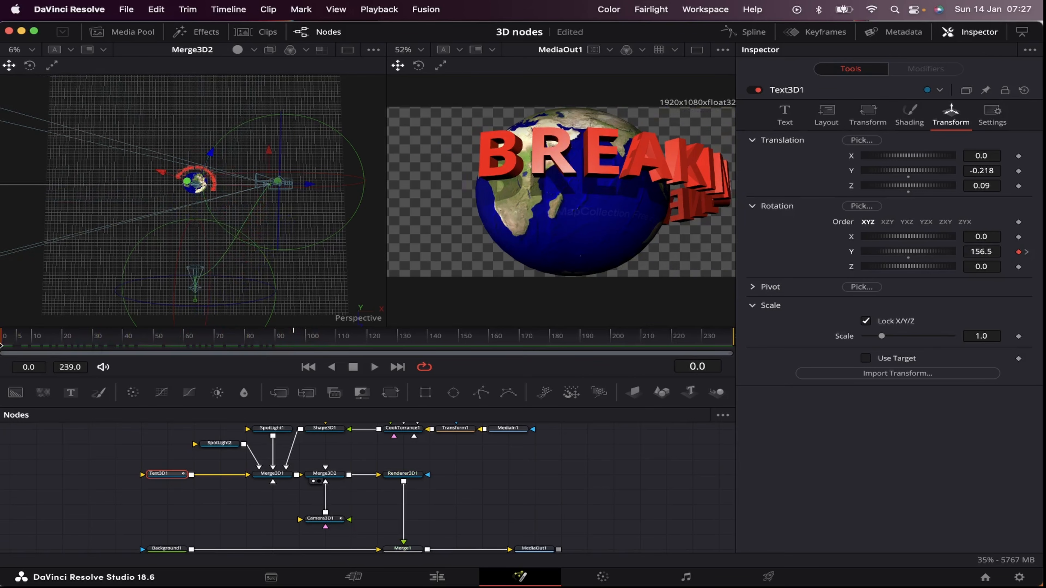
Step: Animate the Shape3D1 globe's spin with a Y rotation keyframe at frame 0 and 832.8 at frame 239, and play it back
click(324, 430)
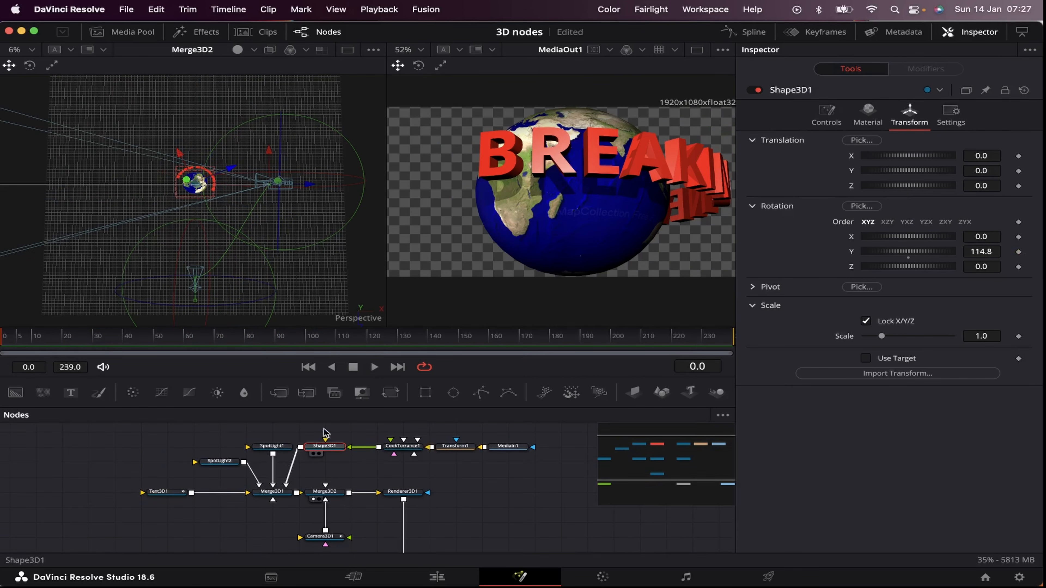
click(1019, 252)
drag(24, 336, 709, 335)
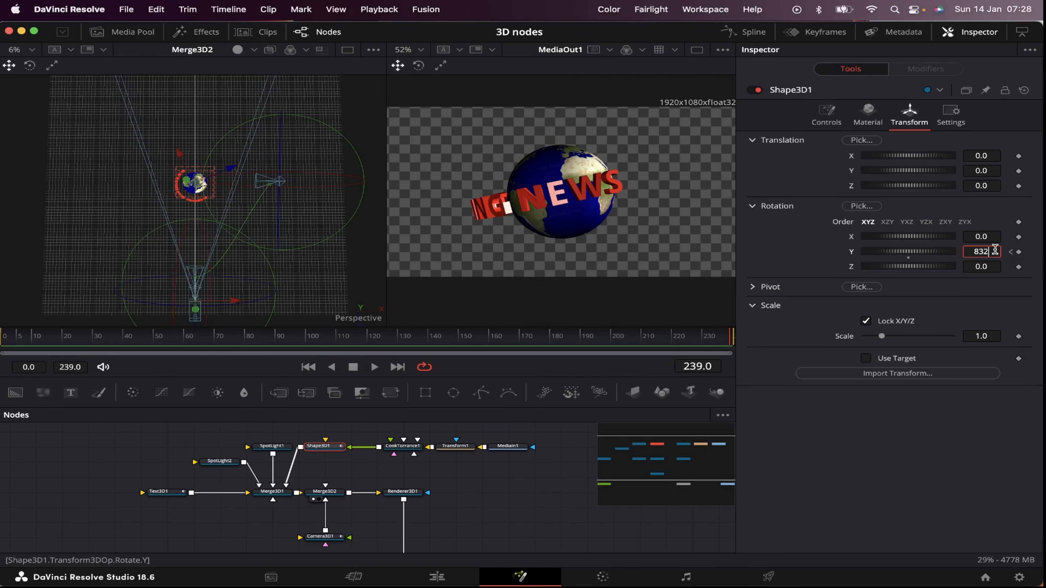
key(Tab)
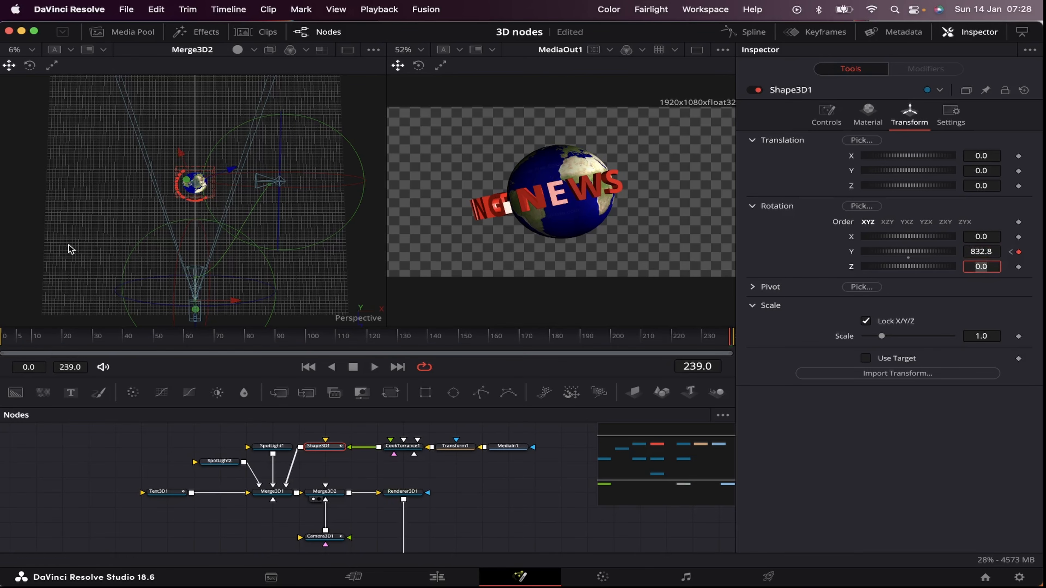
mouse_move(8, 340)
mouse_down()
mouse_move(670, 327)
mouse_move(4, 342)
mouse_up()
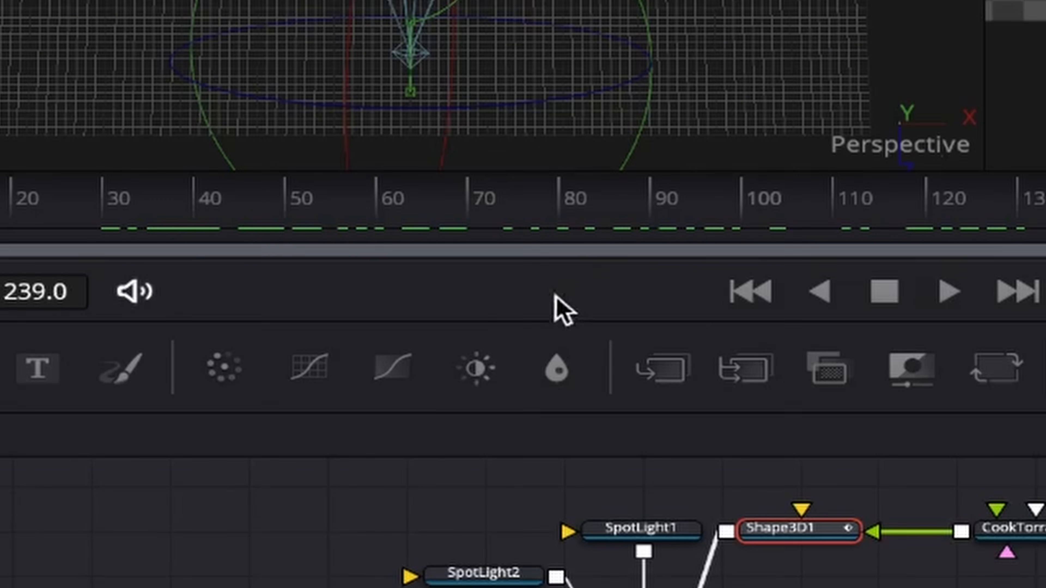
Step: Turn off High Quality and Motion Blur for the Fusion preview and play the first few frames
right_click(255, 366)
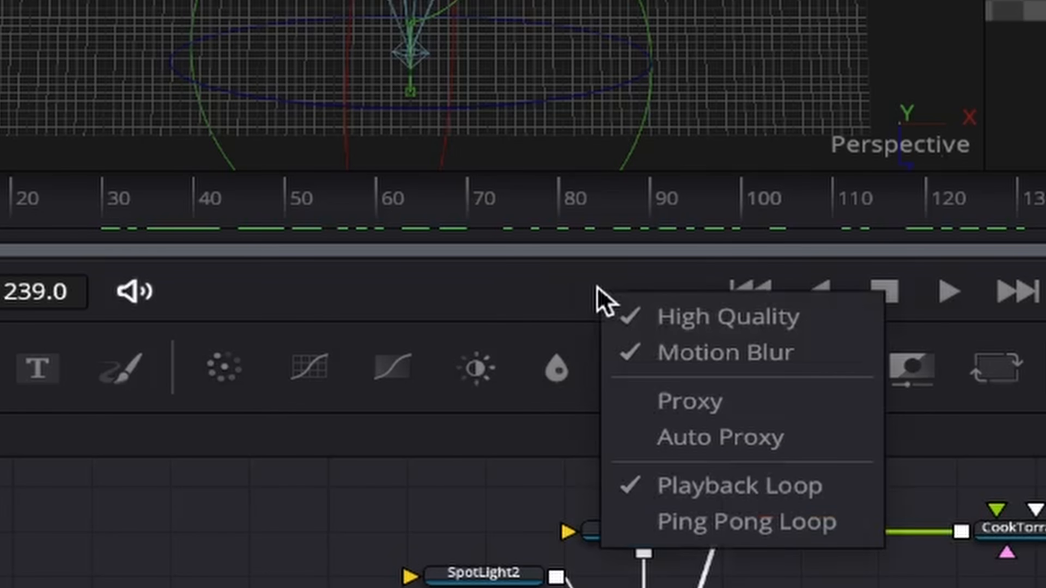
click(758, 317)
right_click(600, 308)
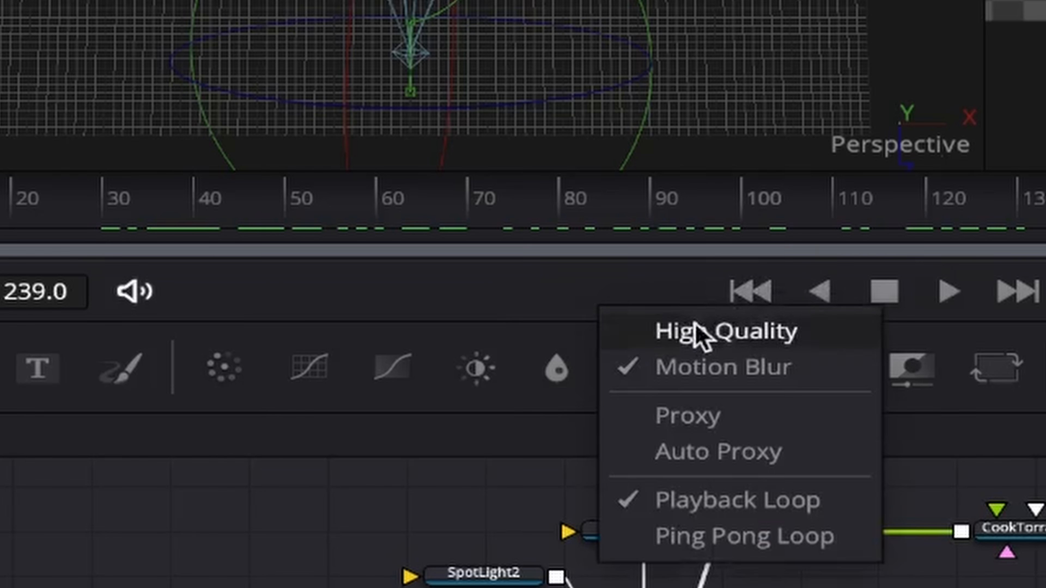
click(686, 371)
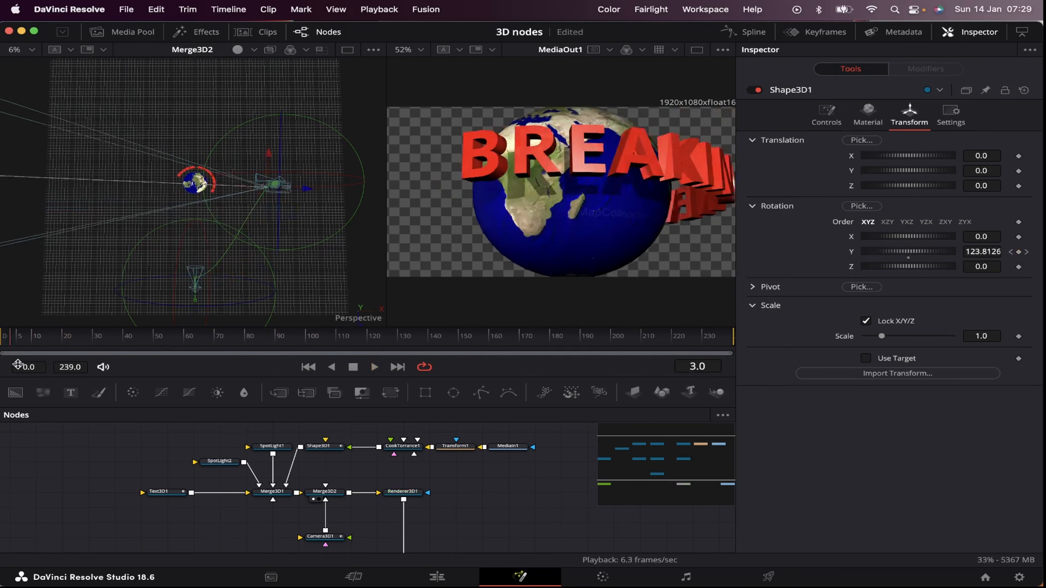
drag(256, 368, 16, 369)
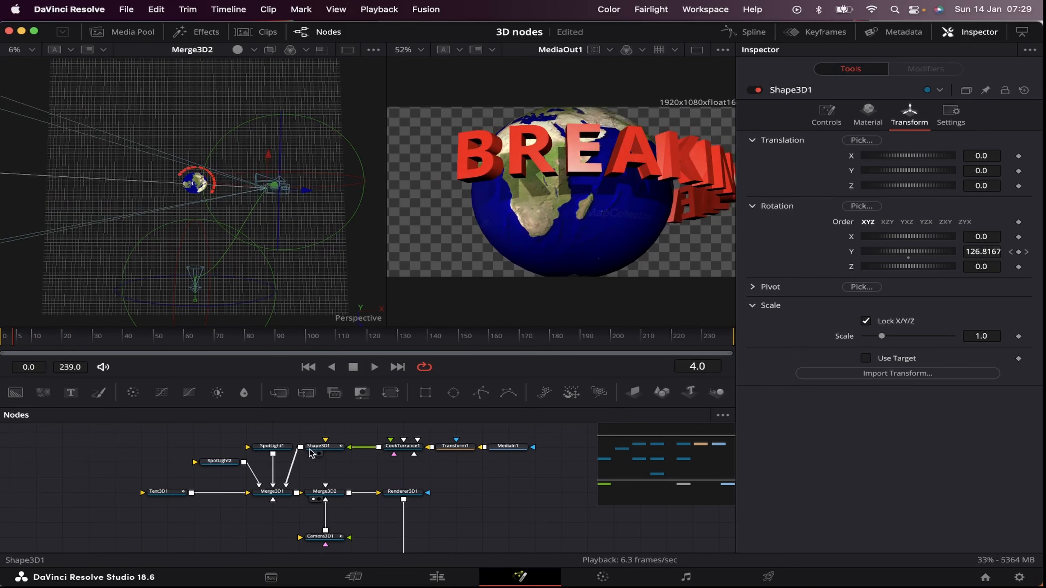
Step: Set SpotLight2's shadow softness to Constant with a constant softness of 0.0189
click(229, 466)
click(757, 295)
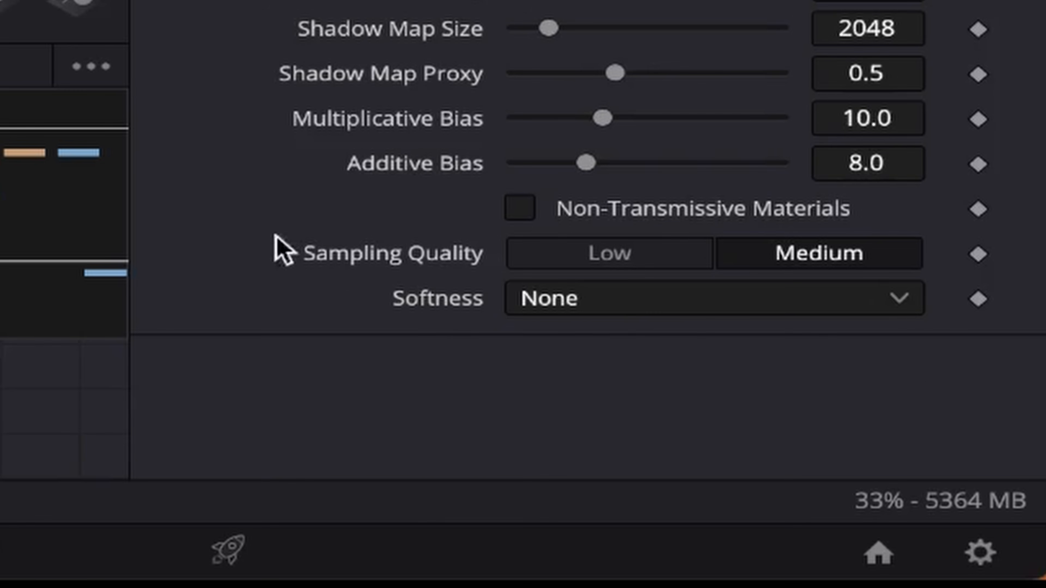
click(669, 301)
click(617, 383)
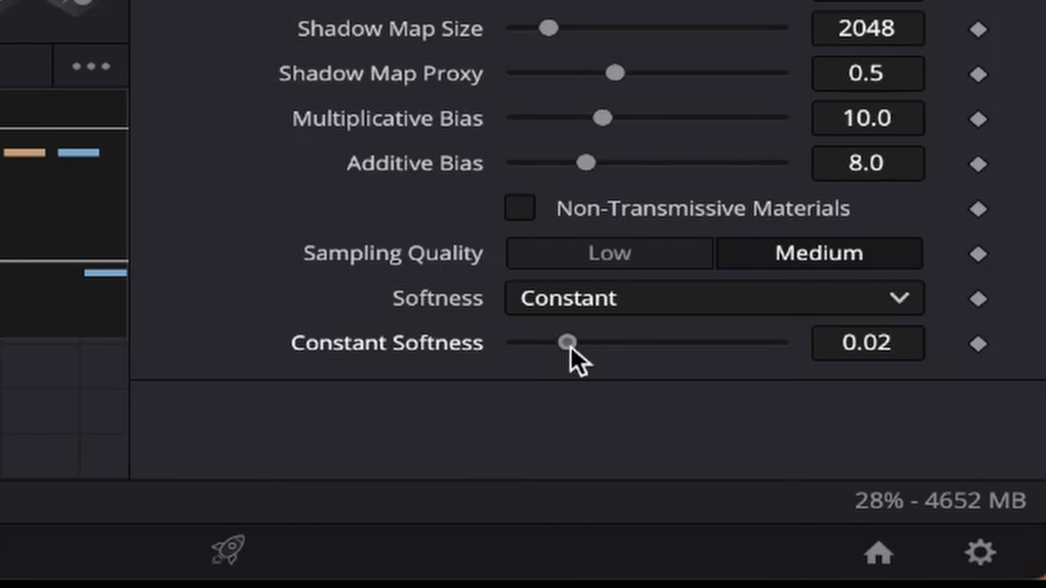
drag(570, 348, 565, 374)
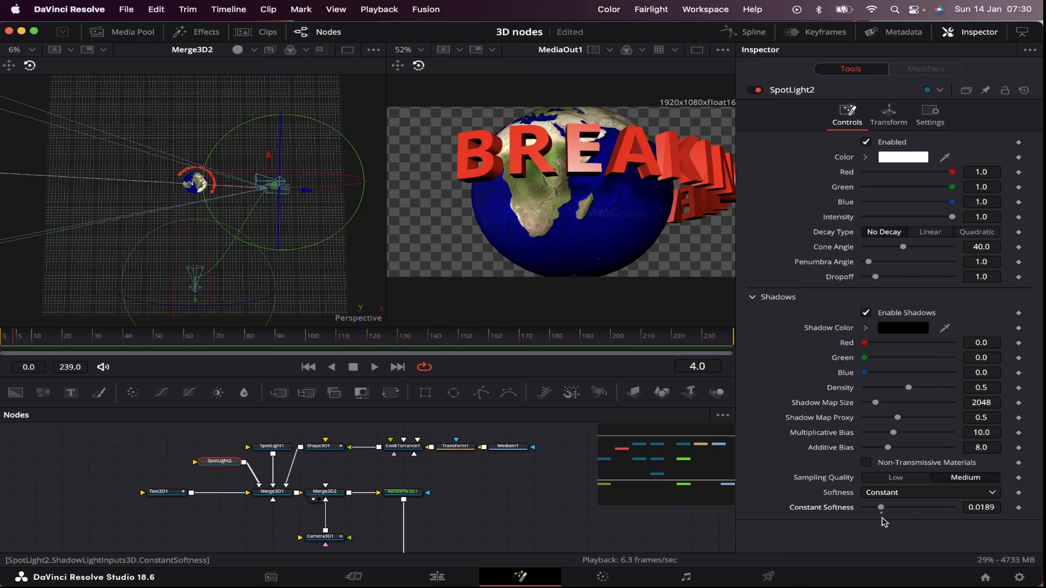
Step: Set SpotLight1's shadow softness to Constant and fine-tune its constant softness
click(272, 446)
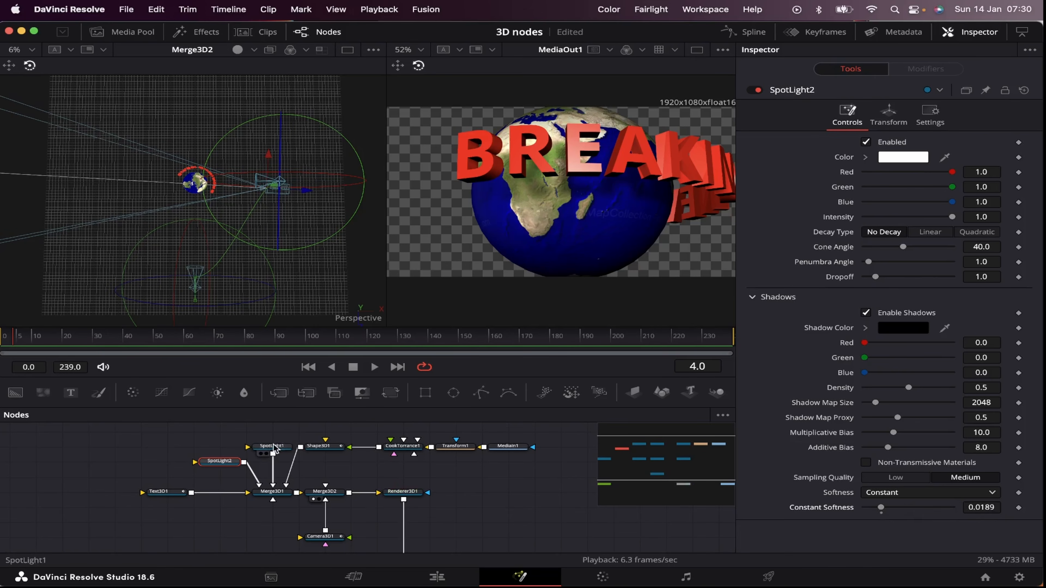
click(754, 298)
click(906, 493)
click(899, 523)
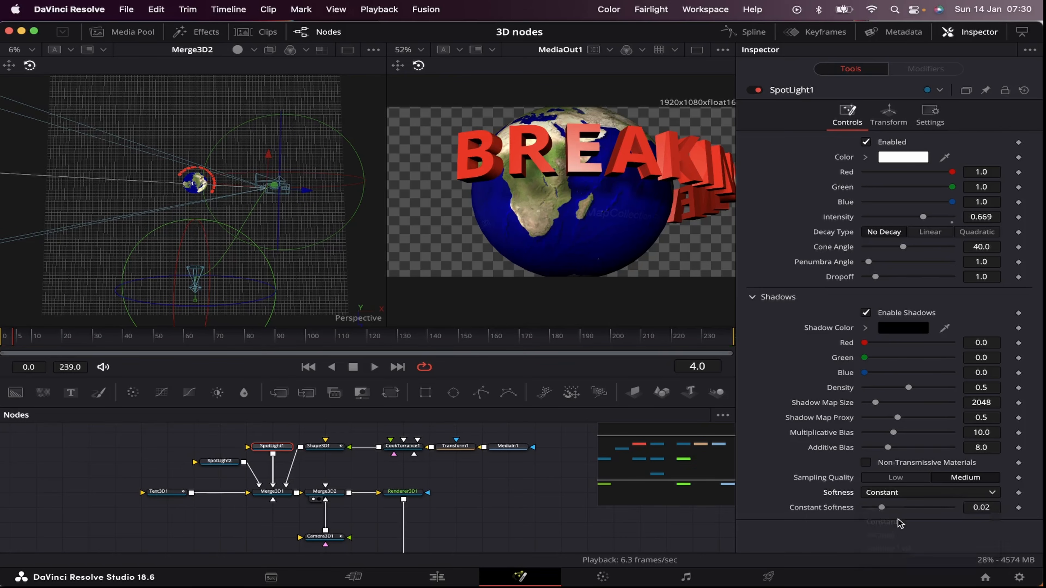
drag(882, 507, 885, 510)
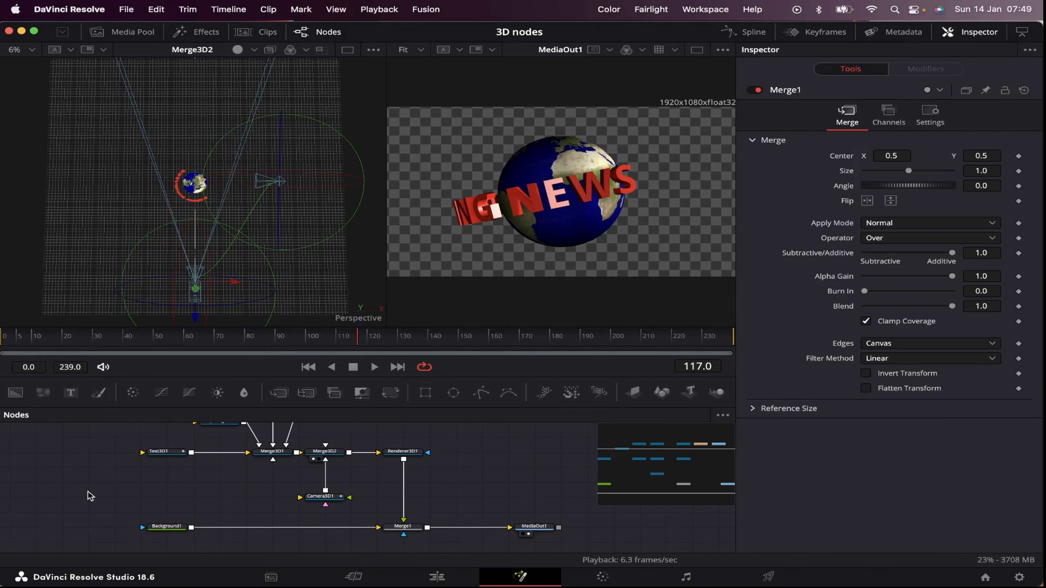
Step: Show only Text3D1's Y Rotation curve in the Spline editor, with Extrusion Profile hidden and the curve fitted to view
click(166, 458)
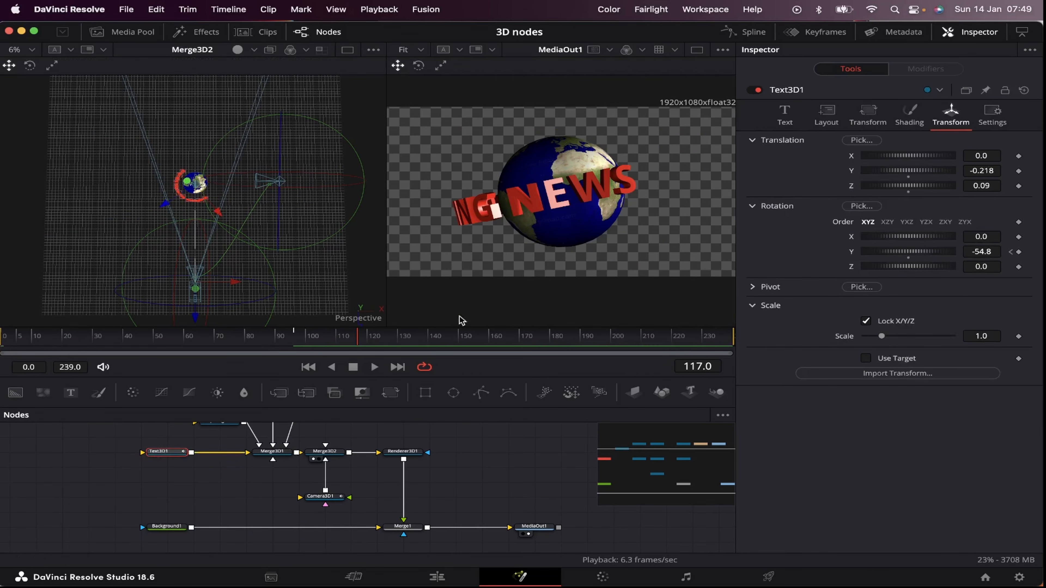
click(731, 31)
click(672, 418)
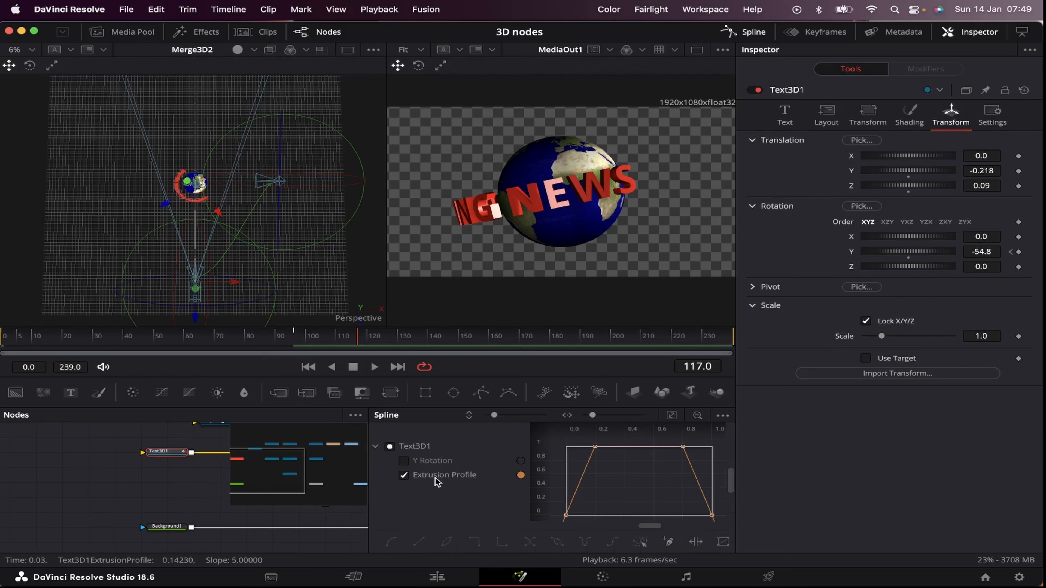
click(404, 474)
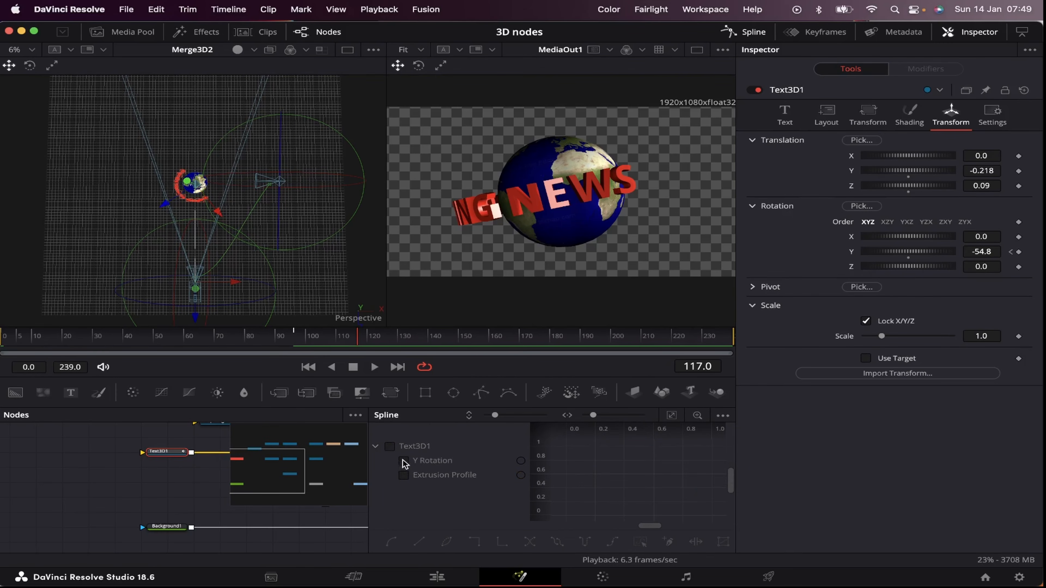
click(404, 461)
click(671, 415)
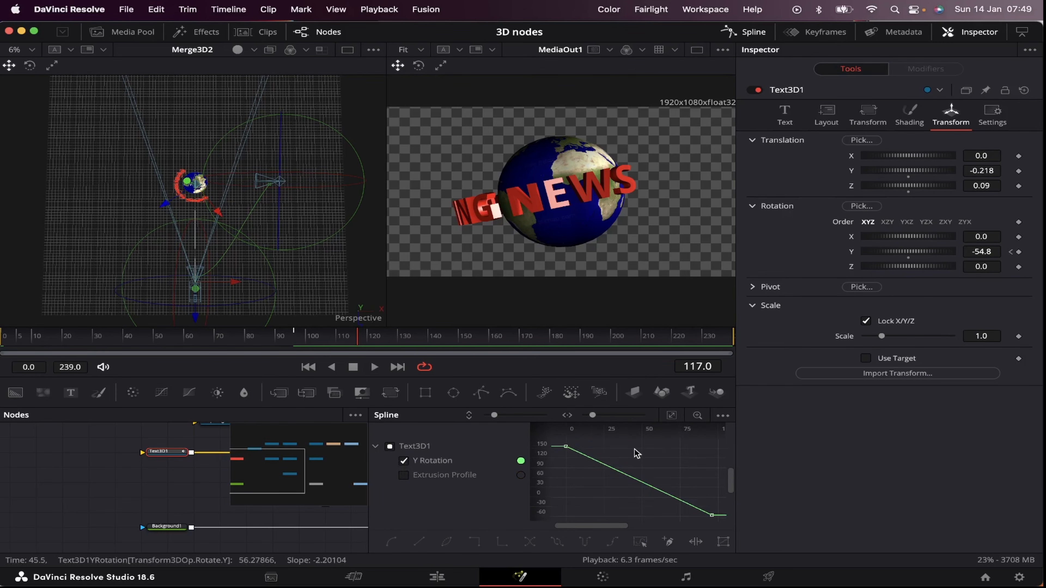
Step: Smooth the last keyframe of Text3D1's Y Rotation curve so the text eases to a stop, and close the Spline editor
drag(679, 476, 741, 541)
key(shift+s)
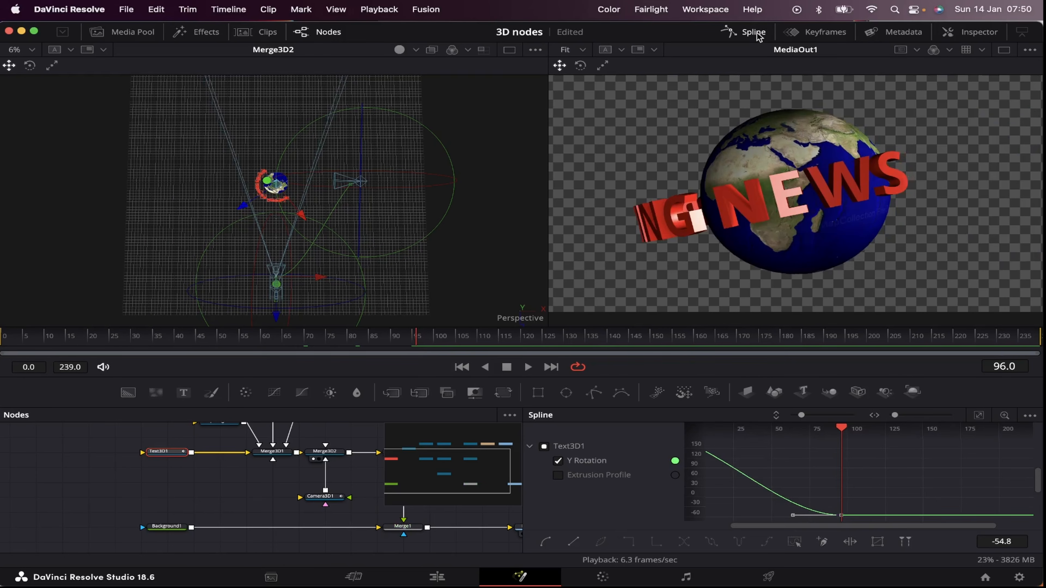
click(757, 33)
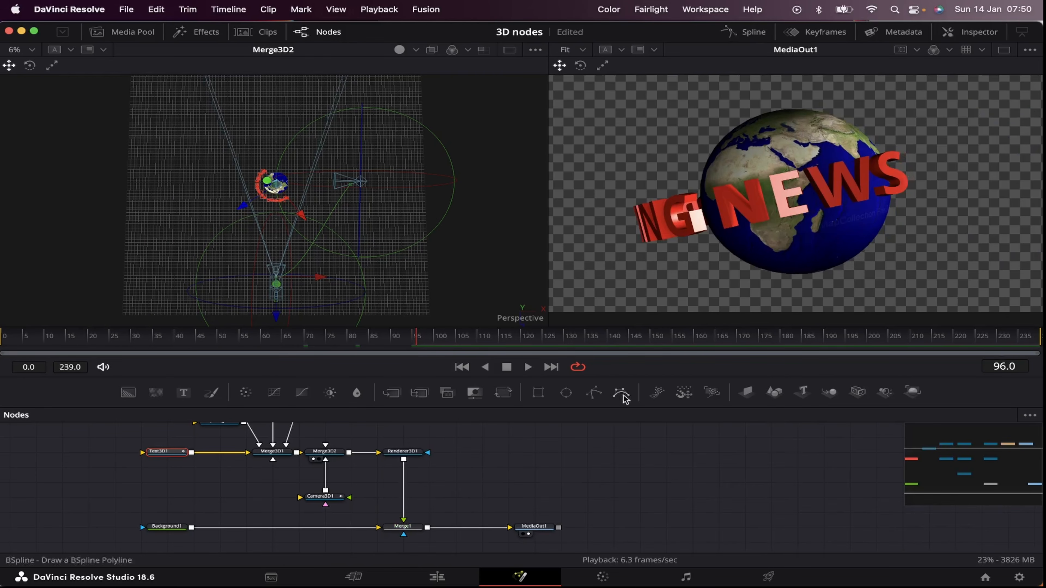